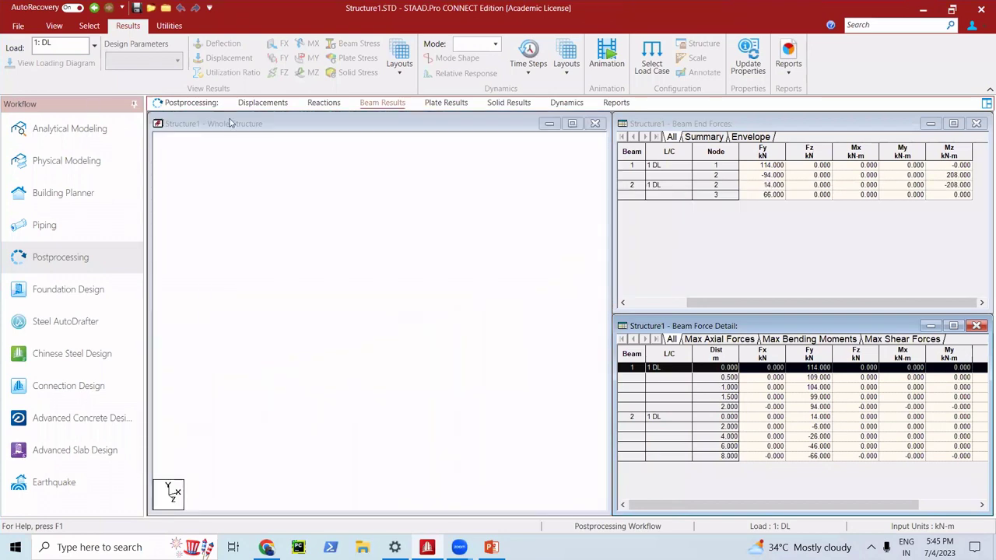
Step: Try to create a new metric analytical model named Structure1 in the Desktop's New folder
click(13, 26)
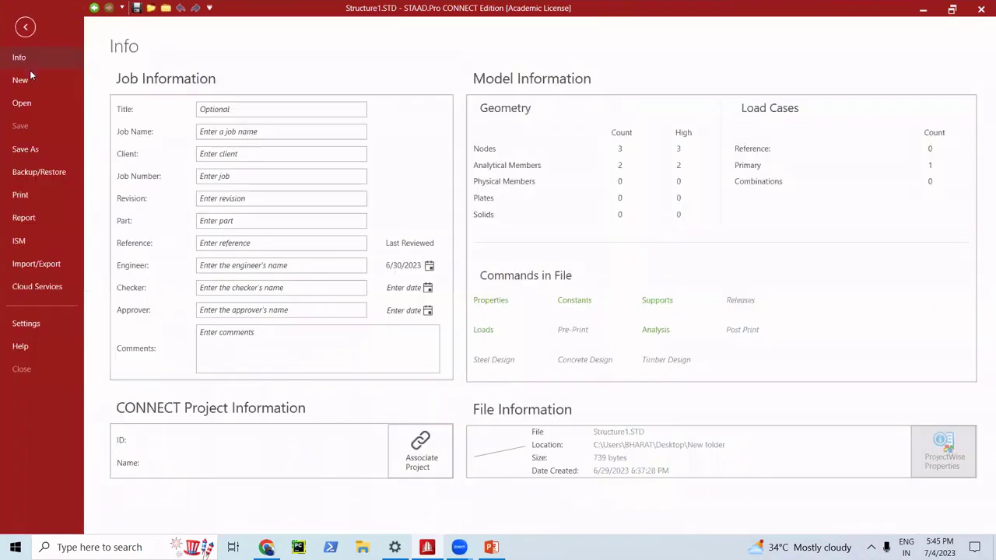
click(35, 82)
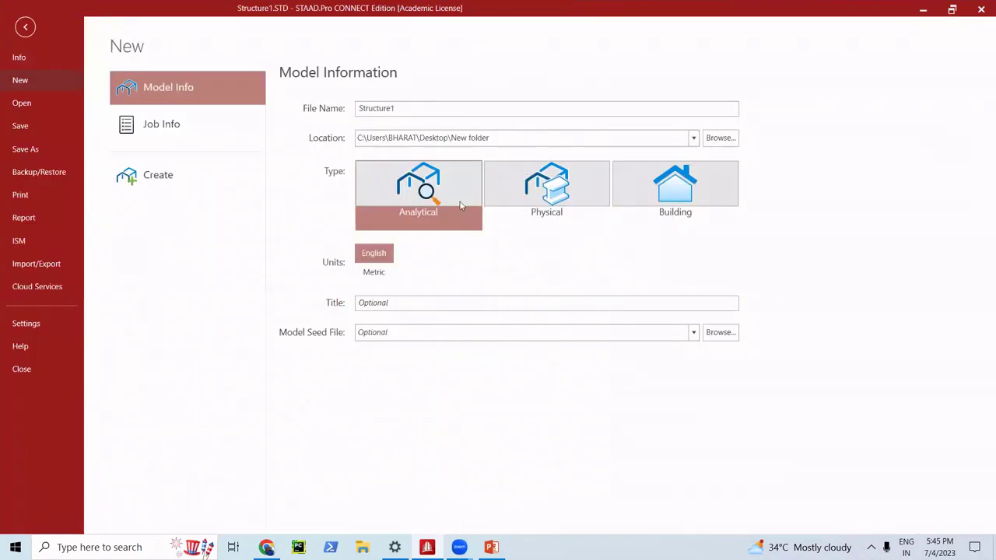
click(375, 274)
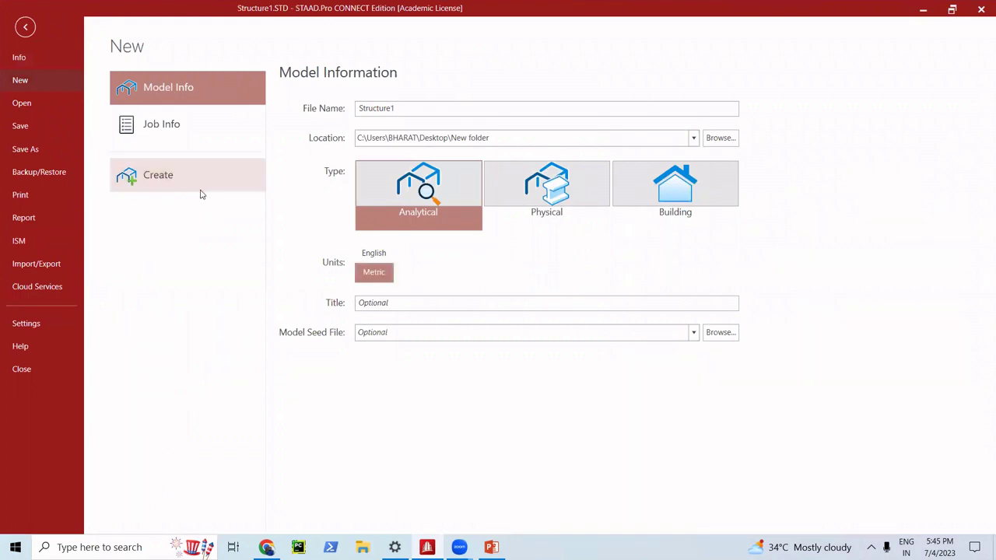
click(200, 190)
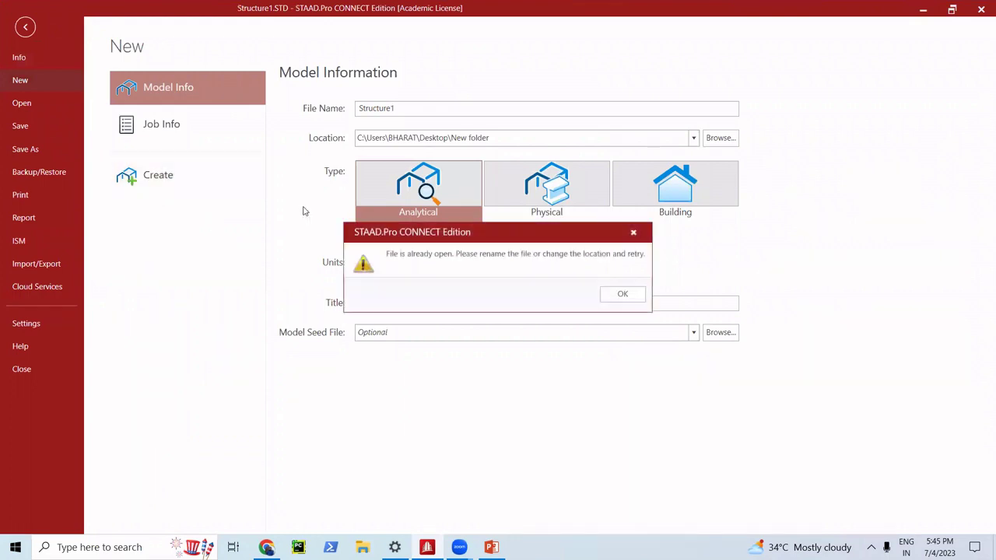
click(620, 297)
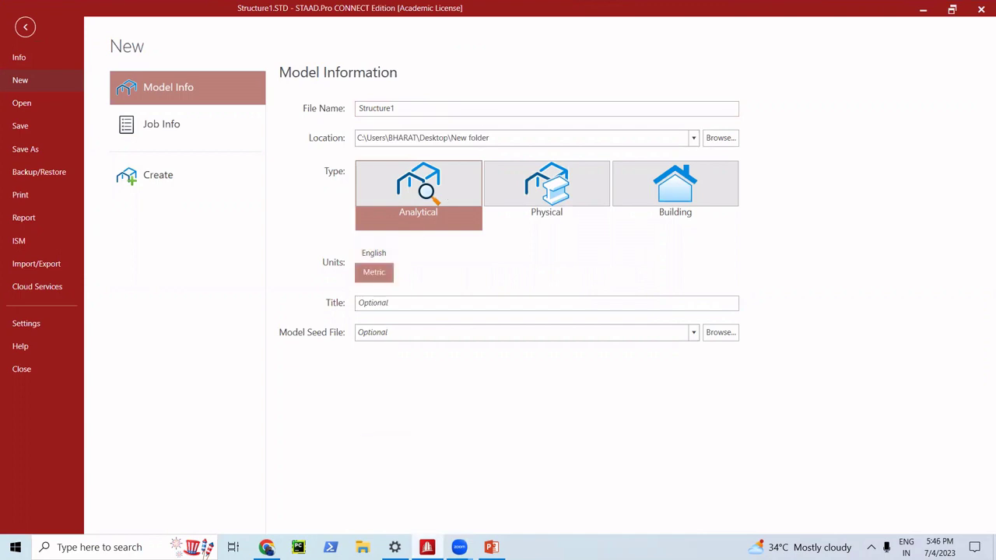
Step: Close the open Structure1 model window and relaunch STAAD.Pro from the desktop
mouse_move(426, 546)
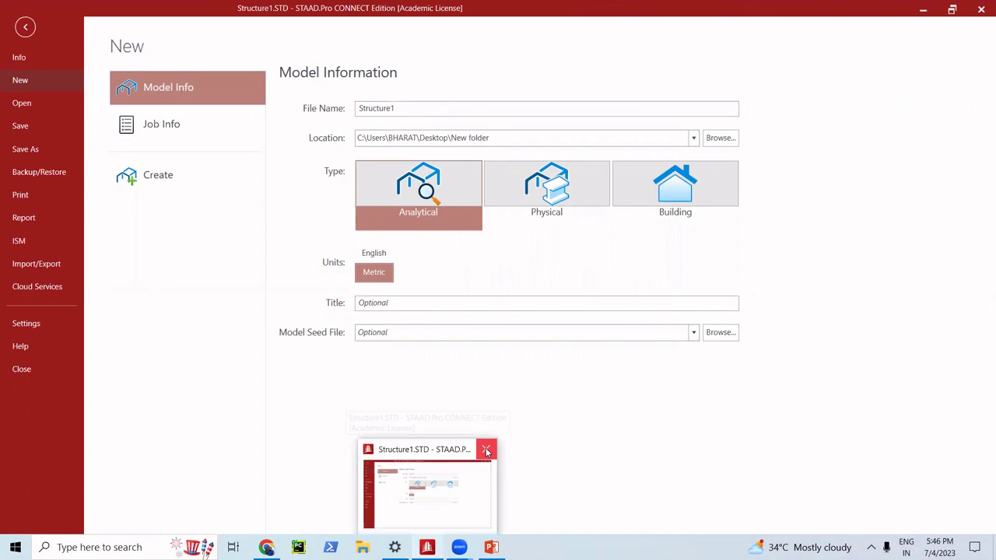
click(486, 451)
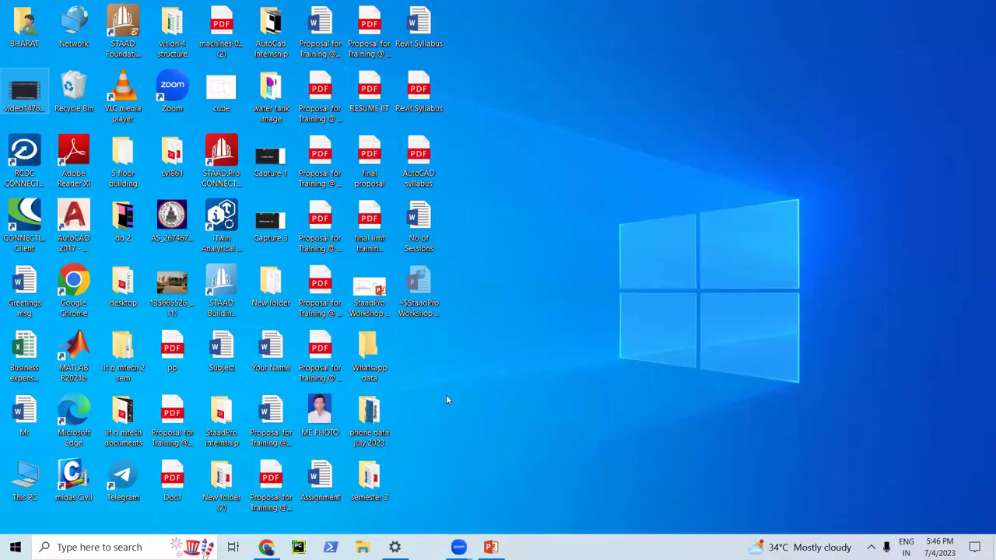
double_click(221, 159)
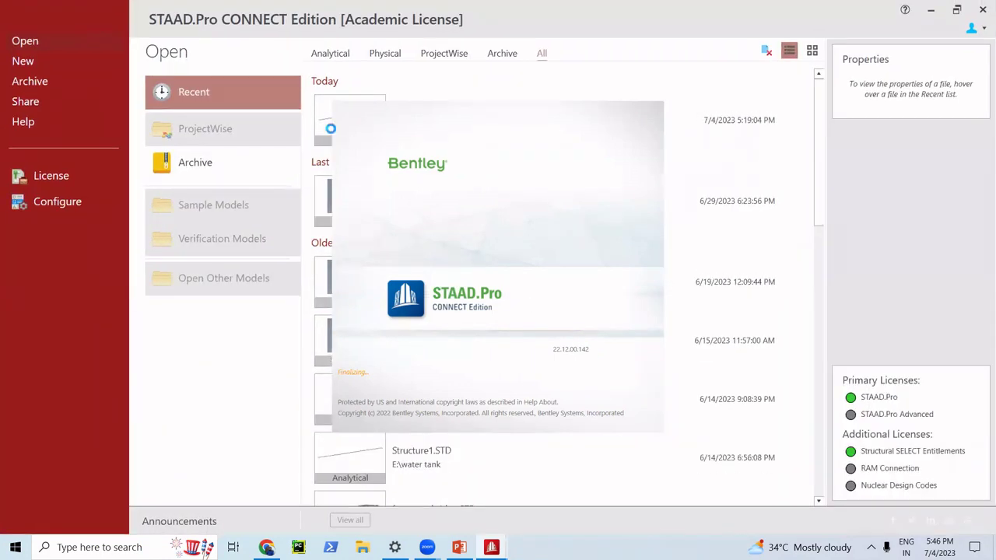
Step: Create a new analytical model named Structure1 with metric units, overwriting the existing file
click(36, 62)
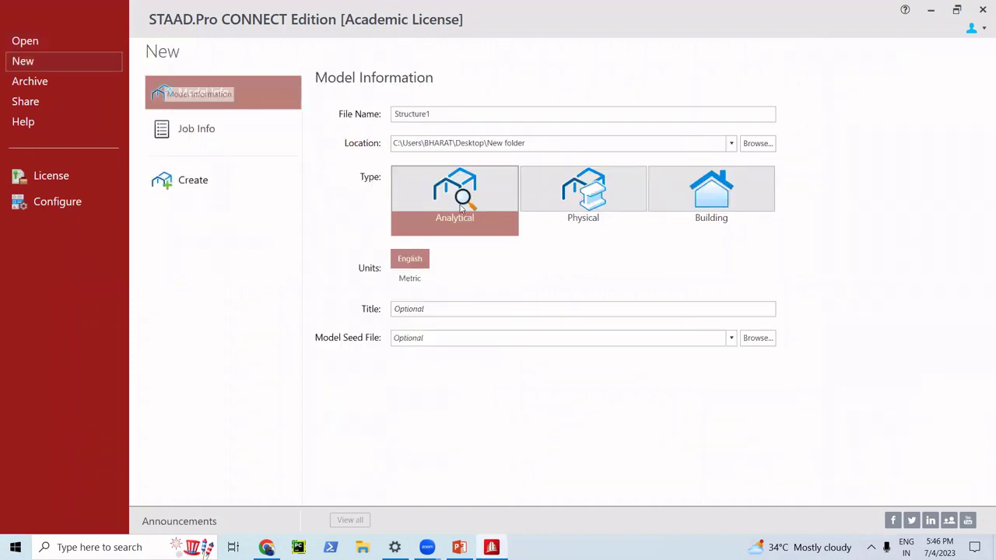
click(410, 277)
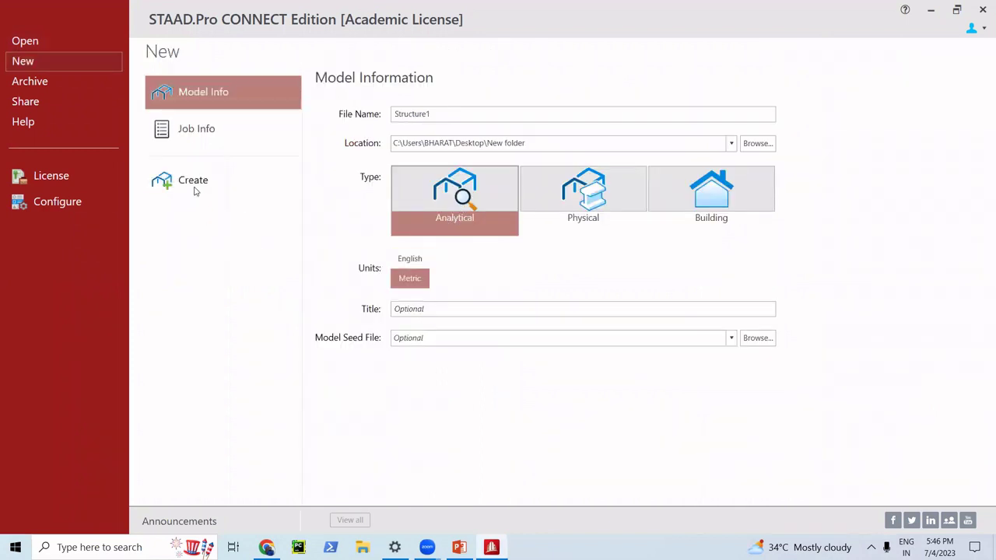
click(195, 184)
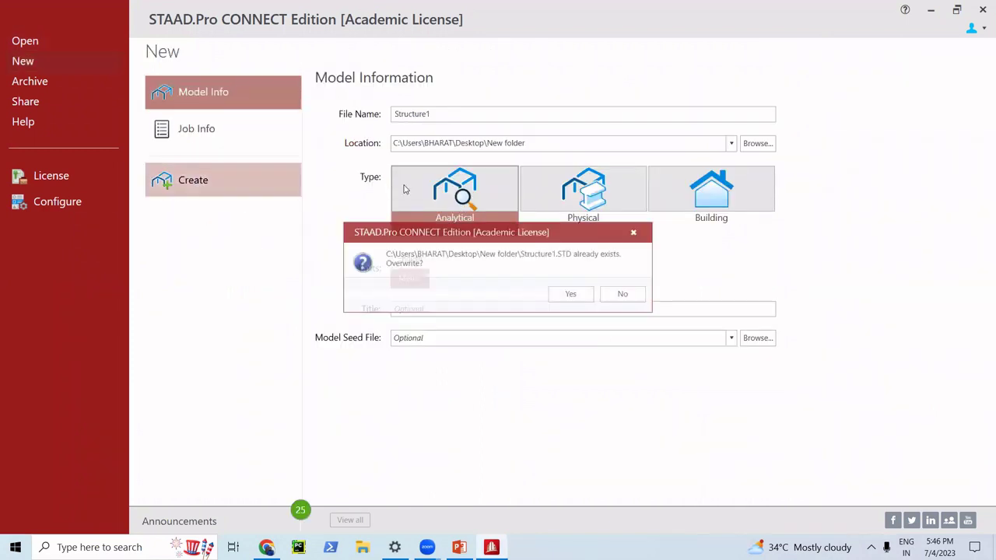
click(571, 295)
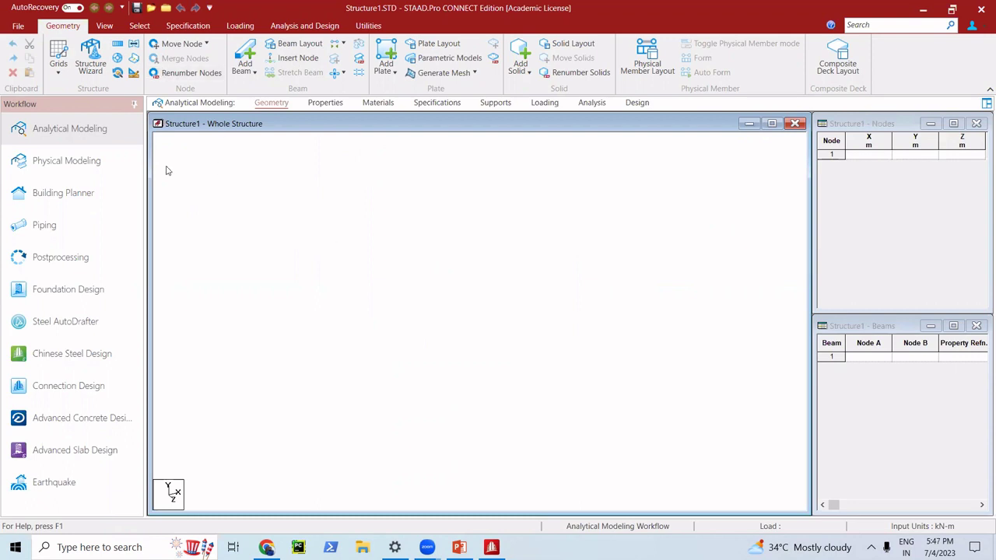
Step: Open the default linear beam grid in the X-Y plane and set its spacing to 2.4 m along X and 3.6 m along Y
click(62, 78)
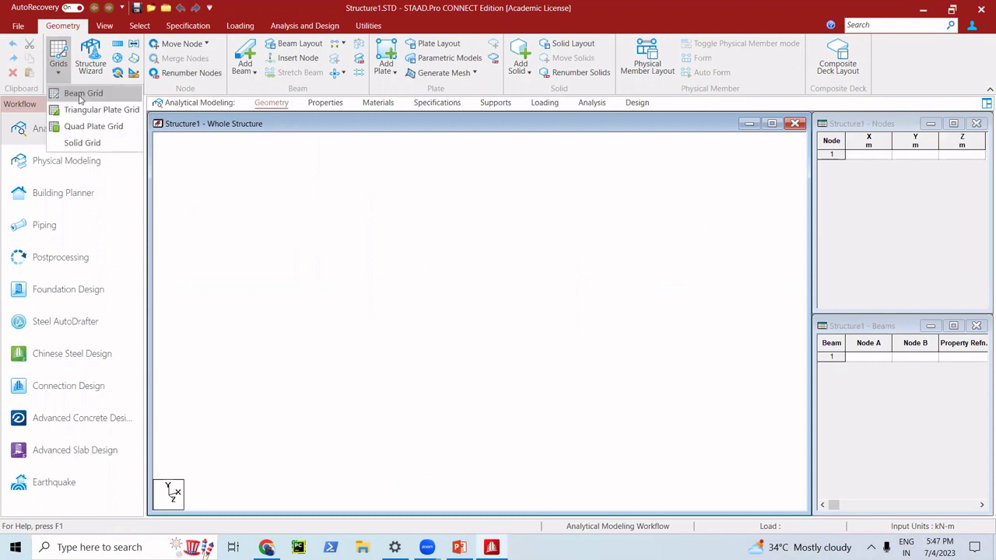
click(81, 95)
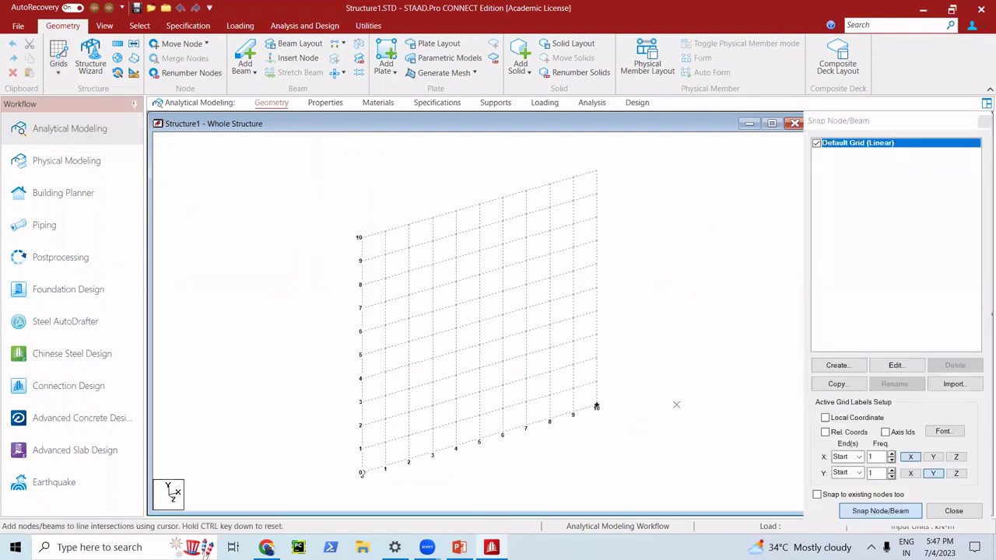
middle_drag(681, 412, 680, 384)
scroll(467, 424, up, 1)
middle_drag(471, 427, 512, 359)
scroll(433, 412, up, 1)
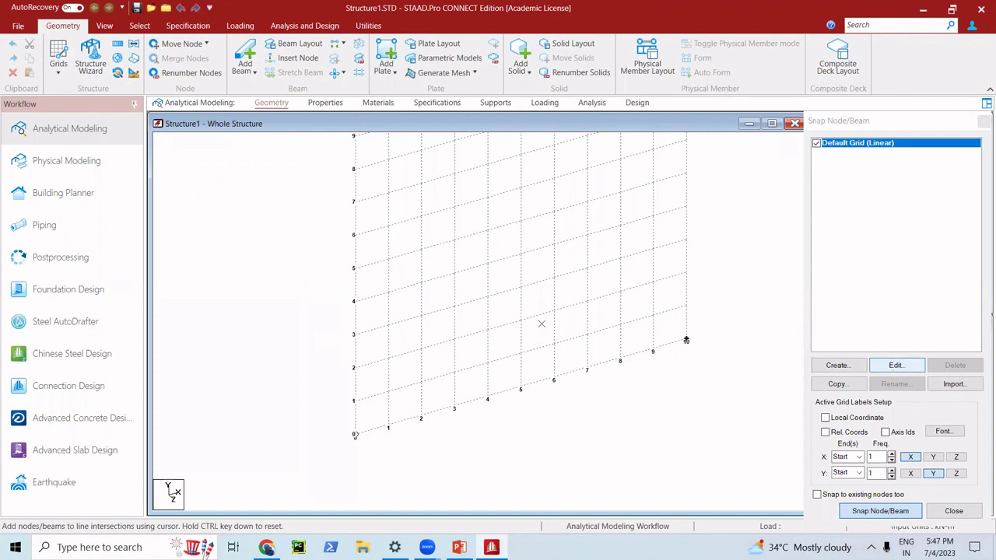
click(895, 365)
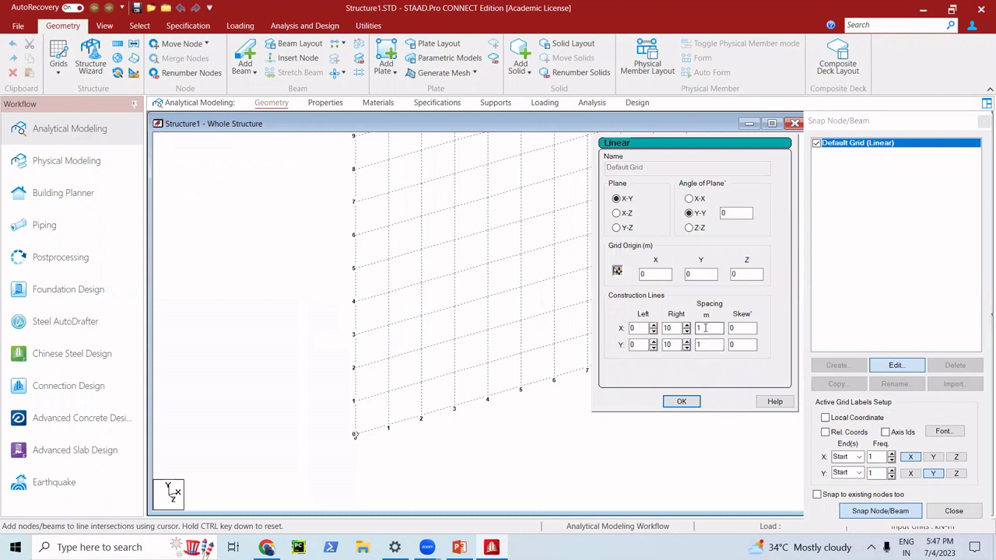
click(705, 328)
double_click(698, 328)
text(2.4)
double_click(708, 345)
text(3.6)
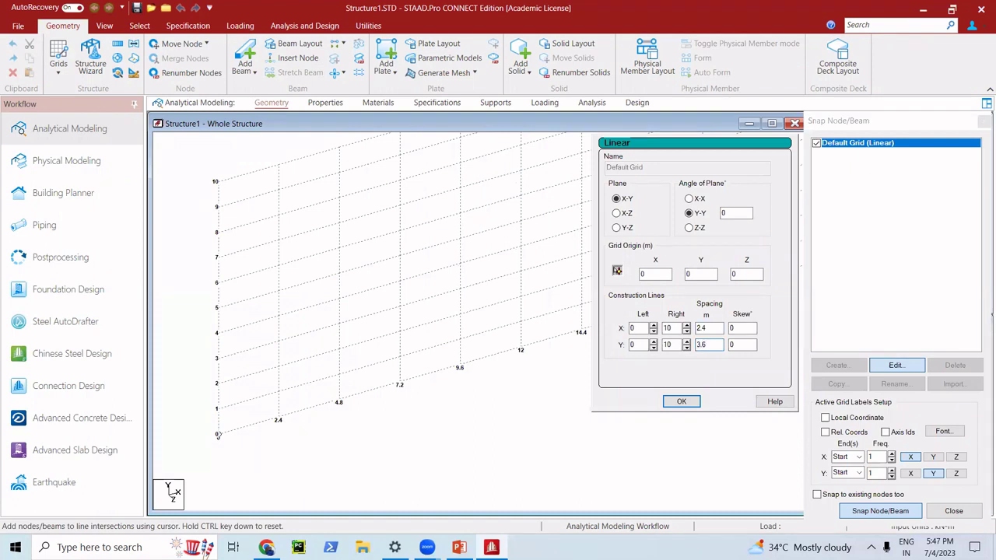
click(682, 401)
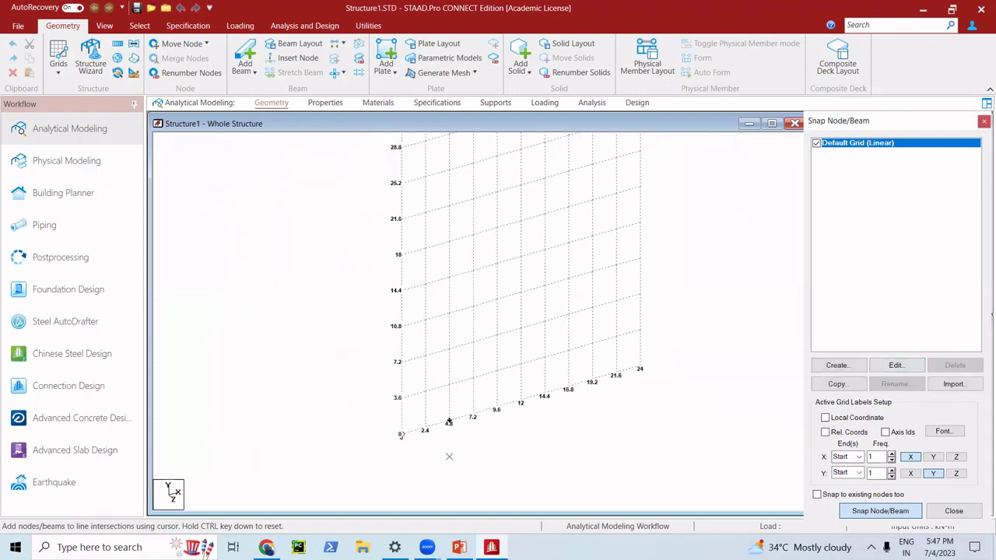
Step: Draw the truss outline with base nodes at X = 0, 2.4, 4.8, 7.2 and 9.6 m, an apex at (4.8, 3.6), closing at the origin
scroll(449, 421, up, 3)
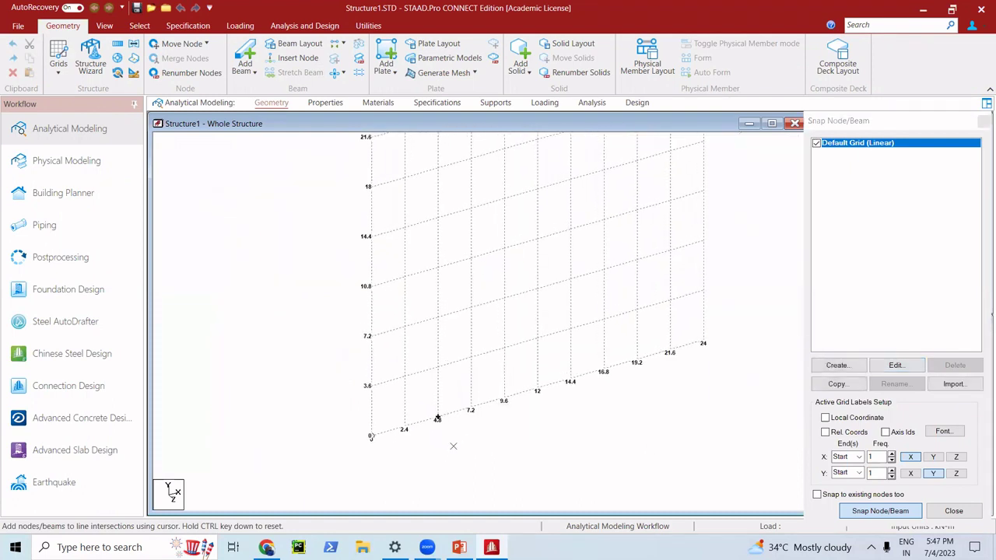
scroll(453, 446, up, 3)
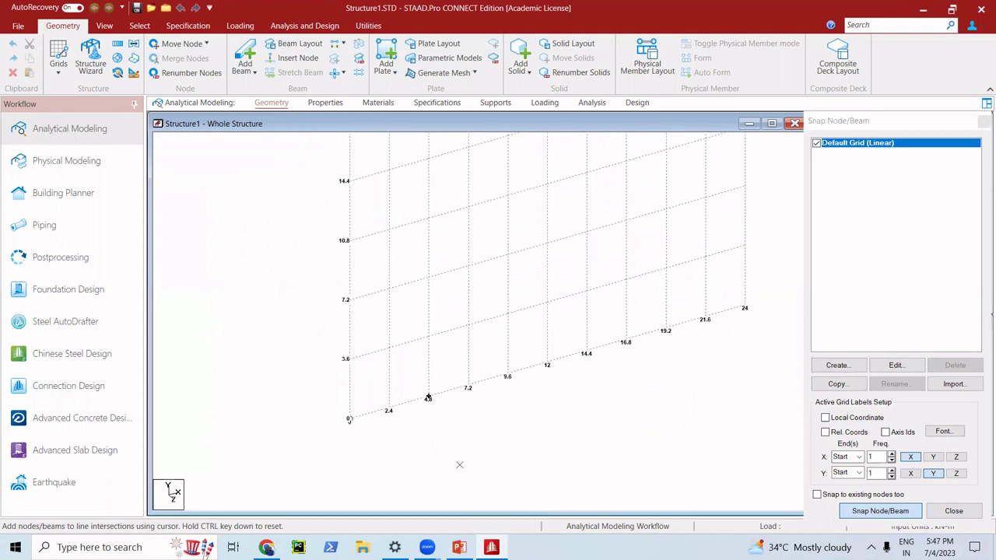
scroll(459, 464, up, 2)
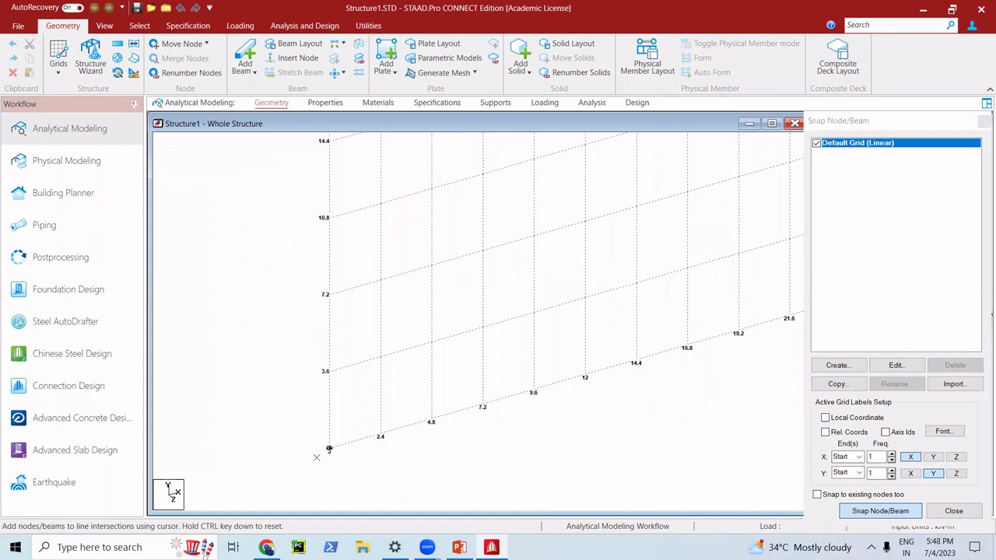
click(329, 448)
click(381, 433)
click(431, 421)
click(482, 405)
click(533, 391)
click(431, 342)
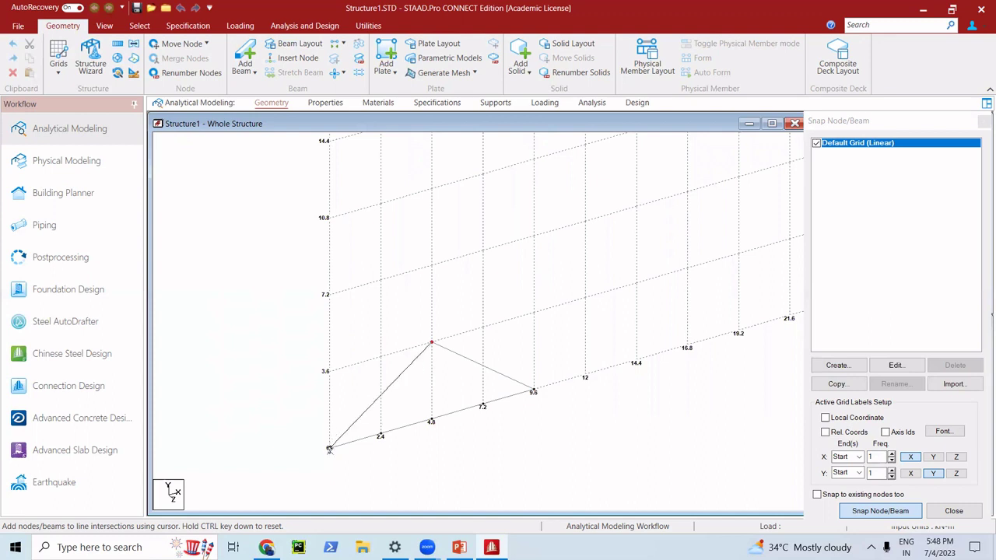
click(329, 449)
key(Escape)
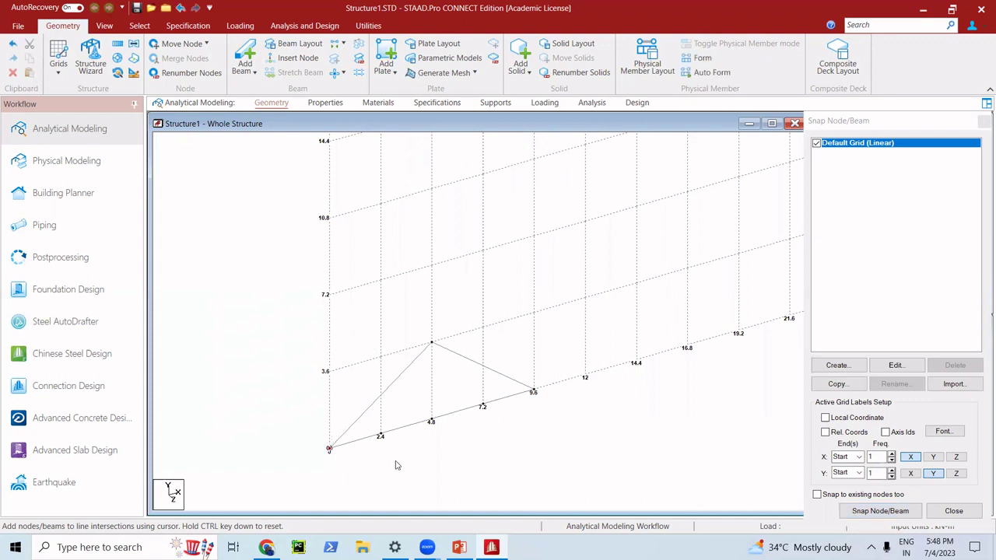
Step: Add a vertical member at X = 2.4 m from the base chord up to Y = 3.6 m
scroll(397, 464, up, 2)
middle_drag(458, 467, 501, 323)
scroll(473, 400, up, 1)
scroll(457, 407, up, 2)
scroll(500, 323, up, 1)
scroll(467, 419, up, 1)
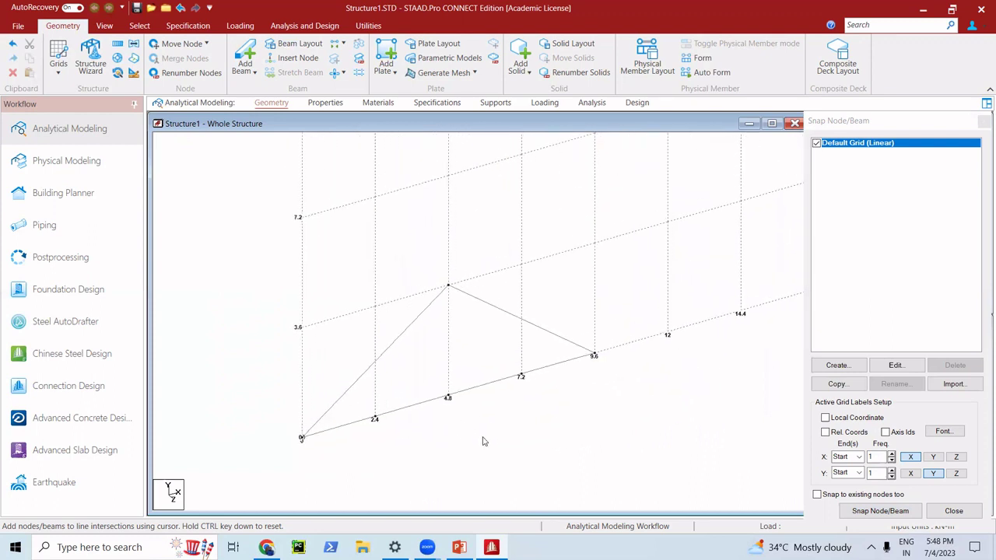
click(879, 510)
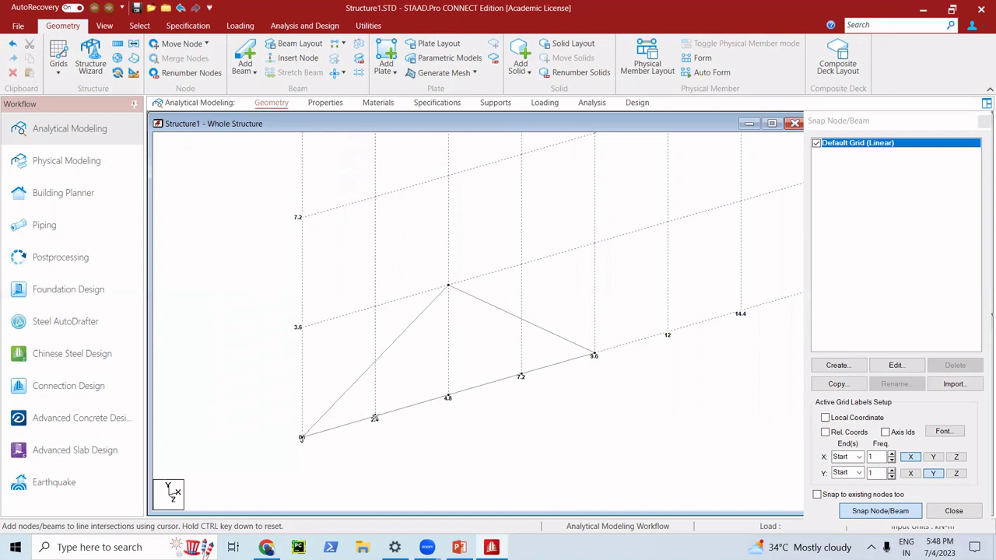
click(369, 363)
click(376, 306)
key(Escape)
Step: Add vertical members at X = 4.8 m up to the apex and at X = 7.2 m up to Y = 3.6 m
click(904, 512)
click(449, 397)
key(Escape)
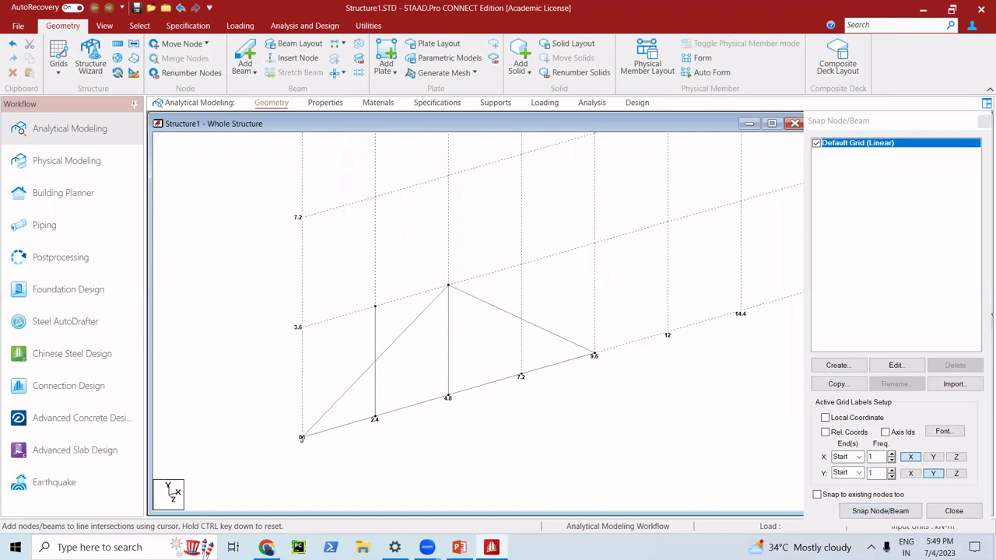
click(863, 512)
click(521, 376)
click(520, 266)
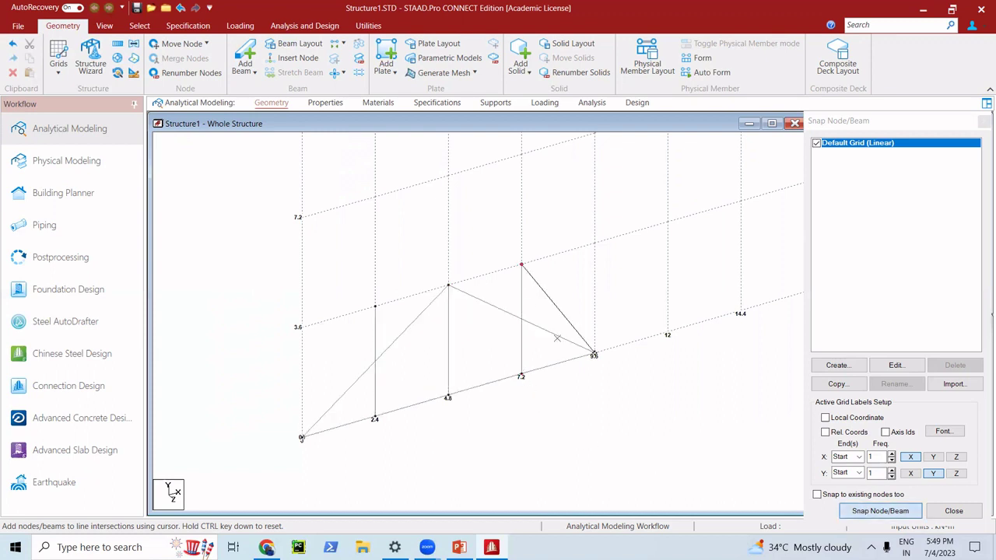
key(Escape)
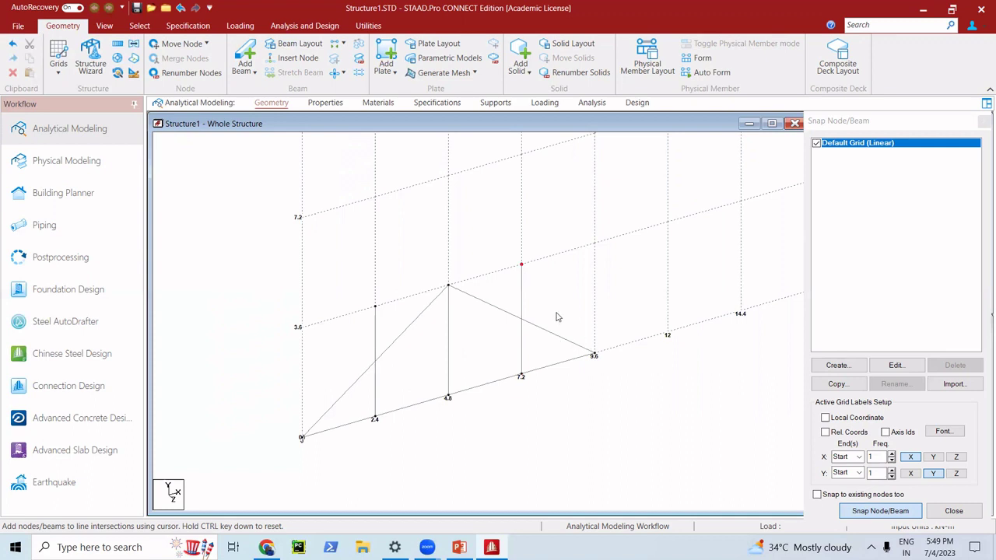
Step: Add diagonals joining the apex to the base nodes at X = 2.4 m and X = 7.2 m, and close the beam grid
click(880, 512)
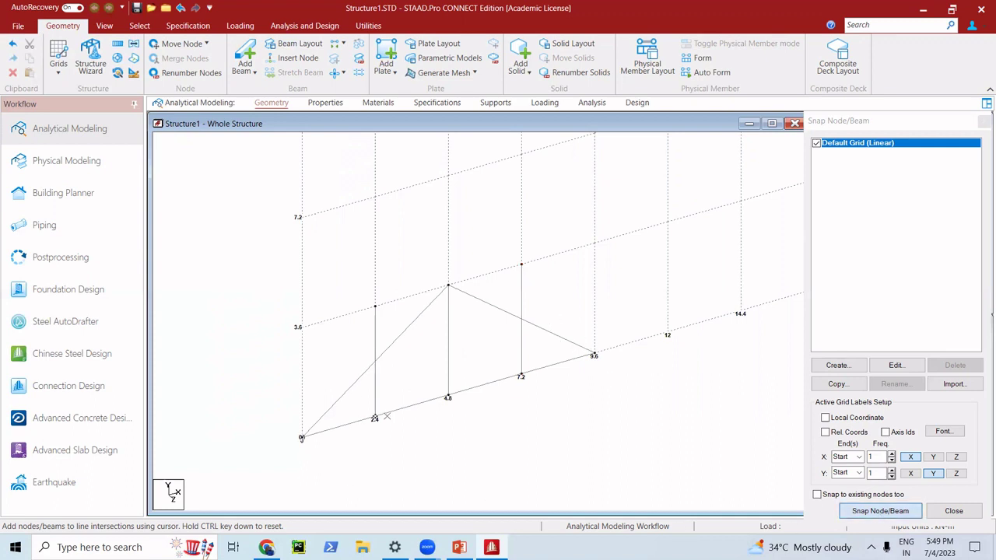
click(447, 286)
click(520, 375)
key(Escape)
middle_drag(486, 426, 373, 459)
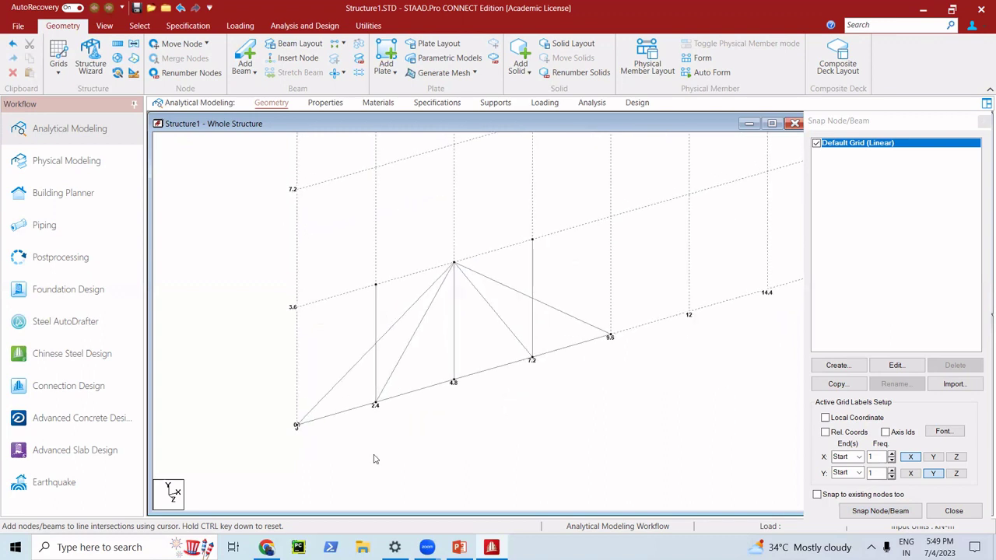
click(954, 510)
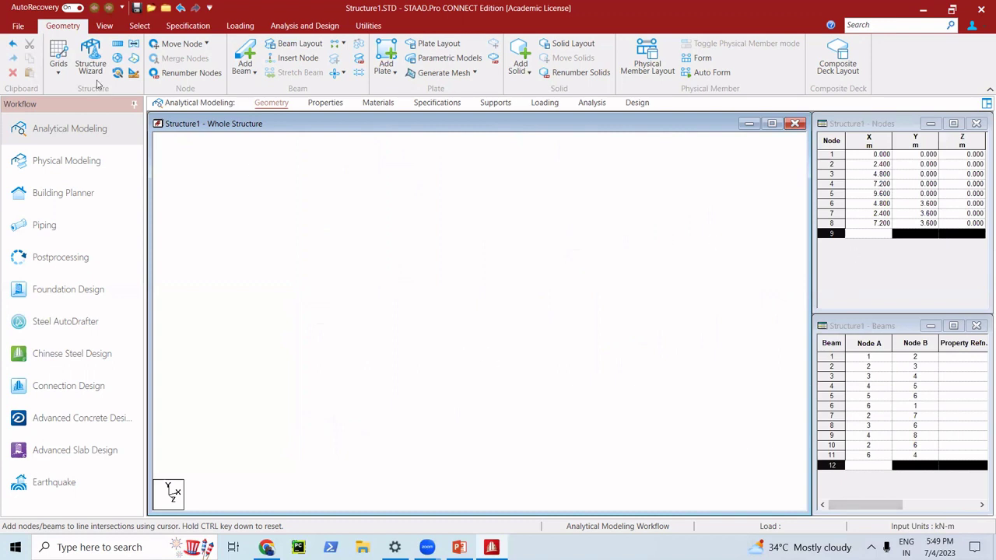
click(59, 66)
click(87, 92)
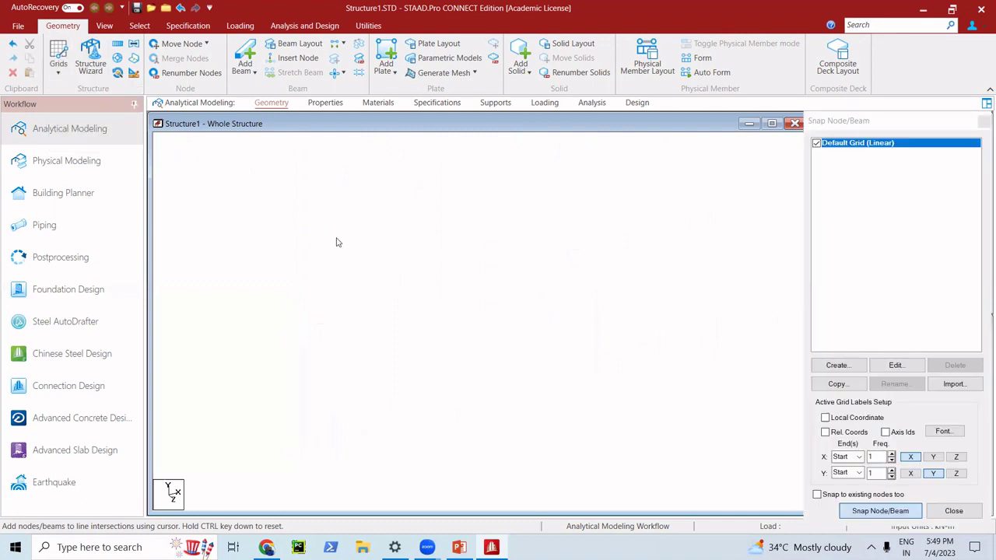
click(954, 510)
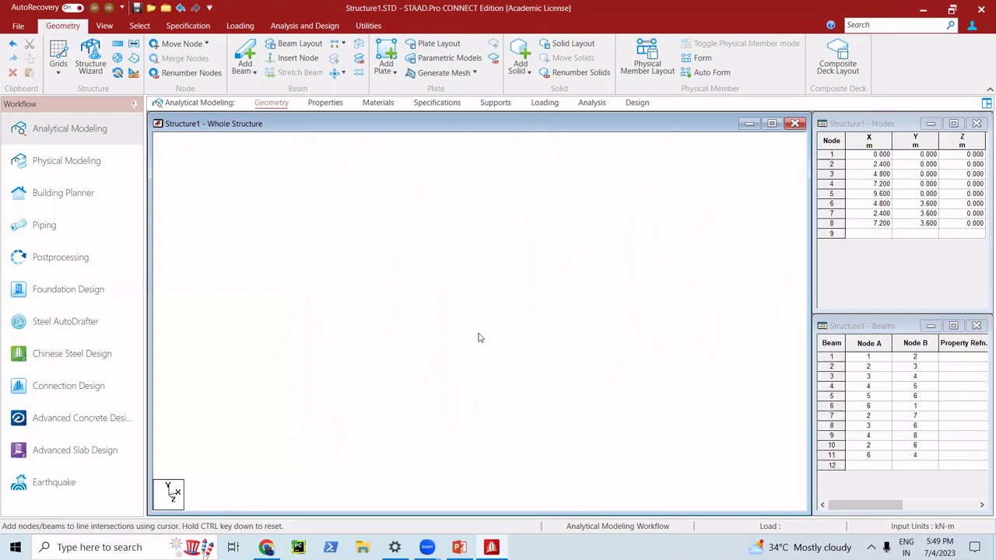
Step: Examine the whole truss and compare its layout with the Summary diagram in the PowerPoint workshop presentation
middle_drag(358, 266, 410, 315)
mouse_move(389, 261)
middle_down()
mouse_move(413, 301)
mouse_move(447, 421)
middle_up()
scroll(430, 343, down, 6)
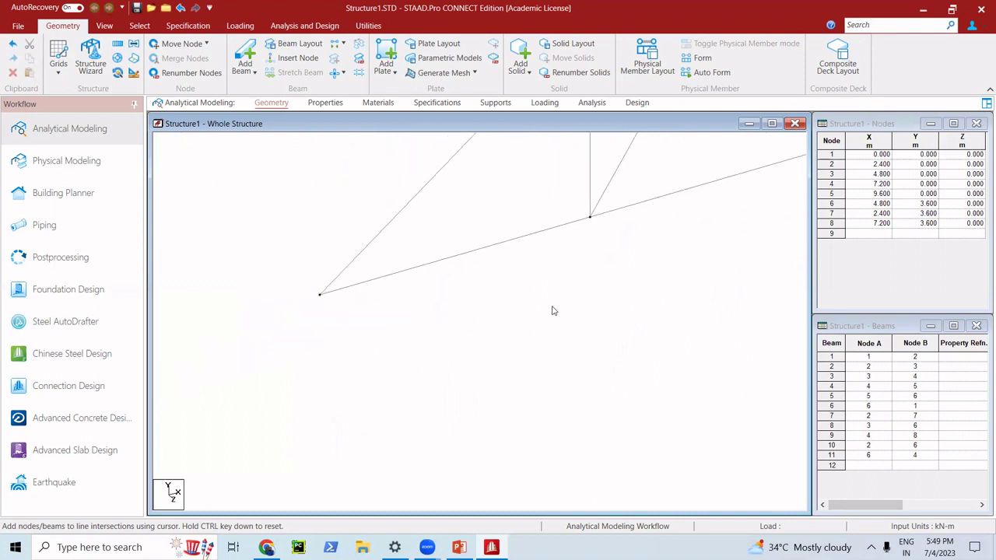
scroll(447, 408, down, 4)
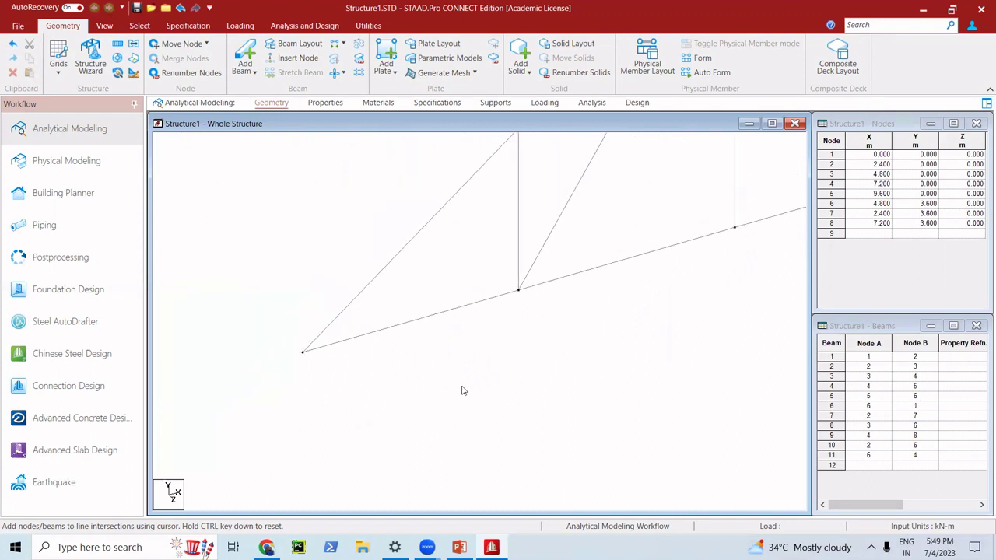
scroll(598, 381, down, 1)
middle_drag(605, 378, 474, 448)
scroll(508, 373, down, 4)
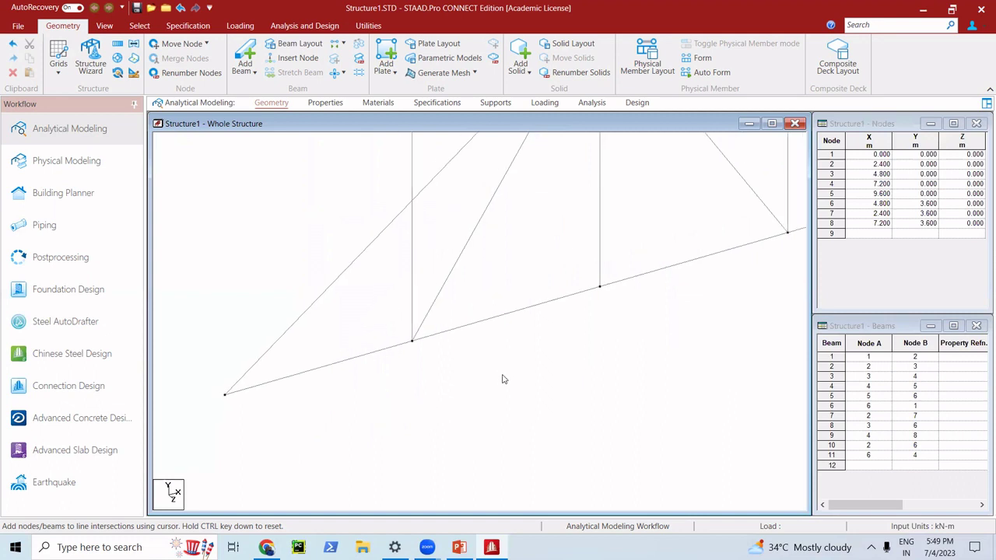
scroll(508, 370, down, 5)
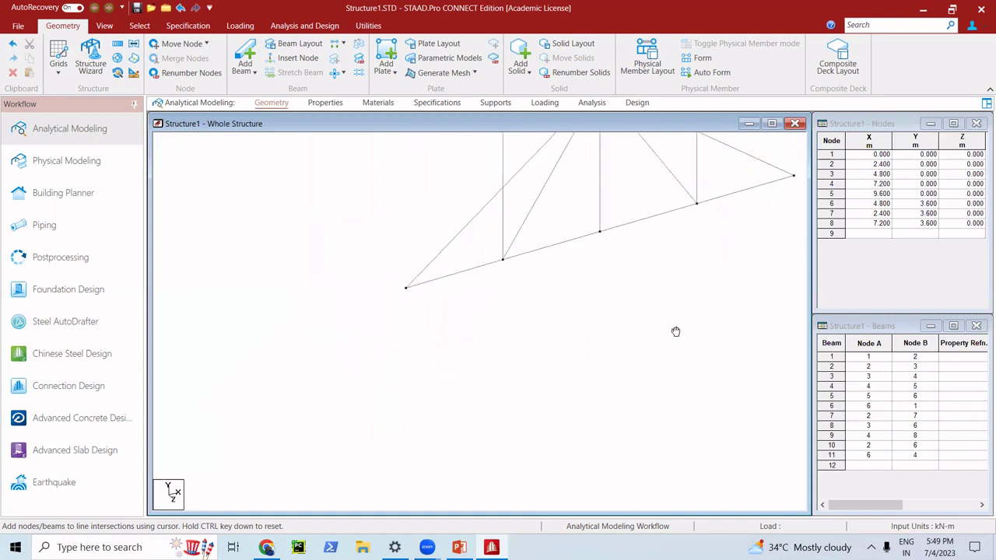
middle_drag(676, 332, 566, 431)
scroll(408, 389, up, 4)
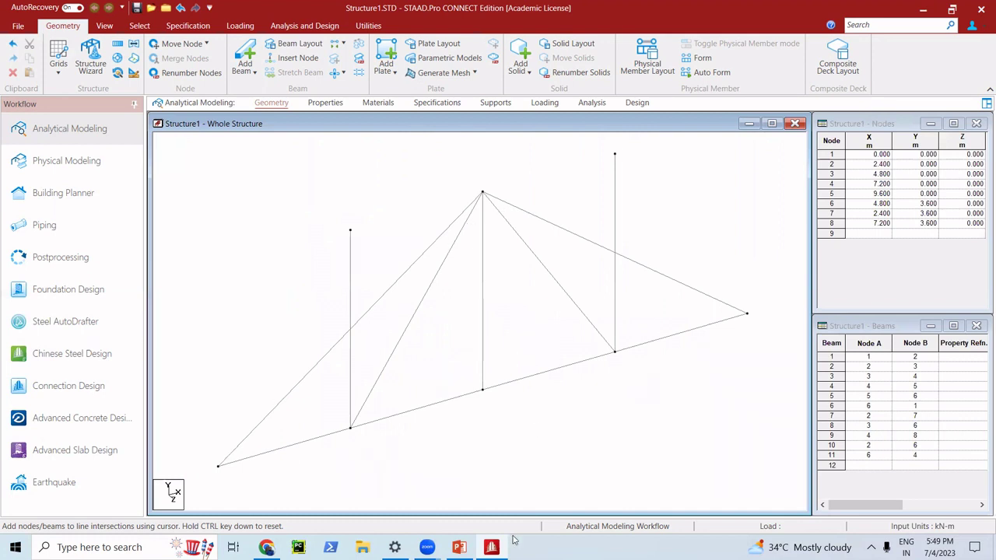
mouse_move(459, 547)
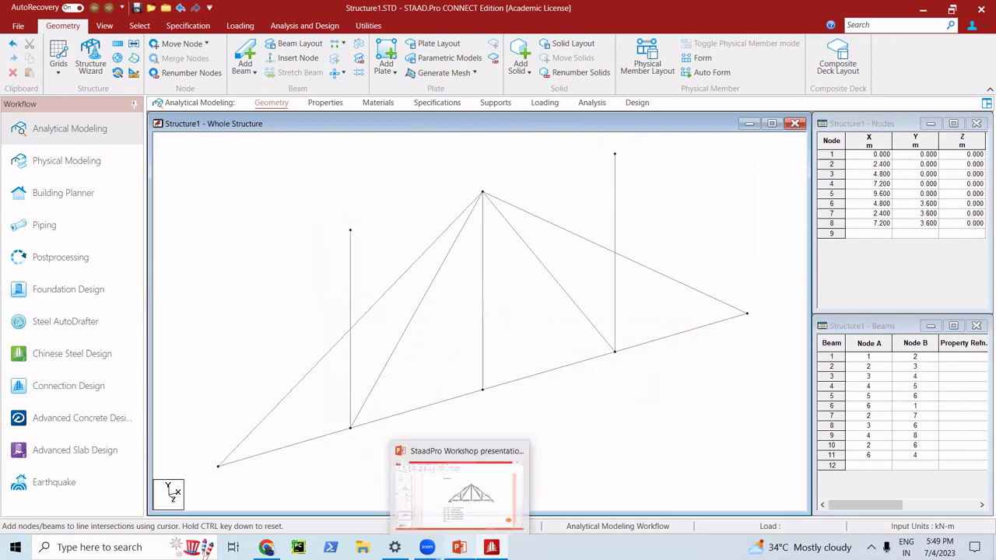
click(477, 498)
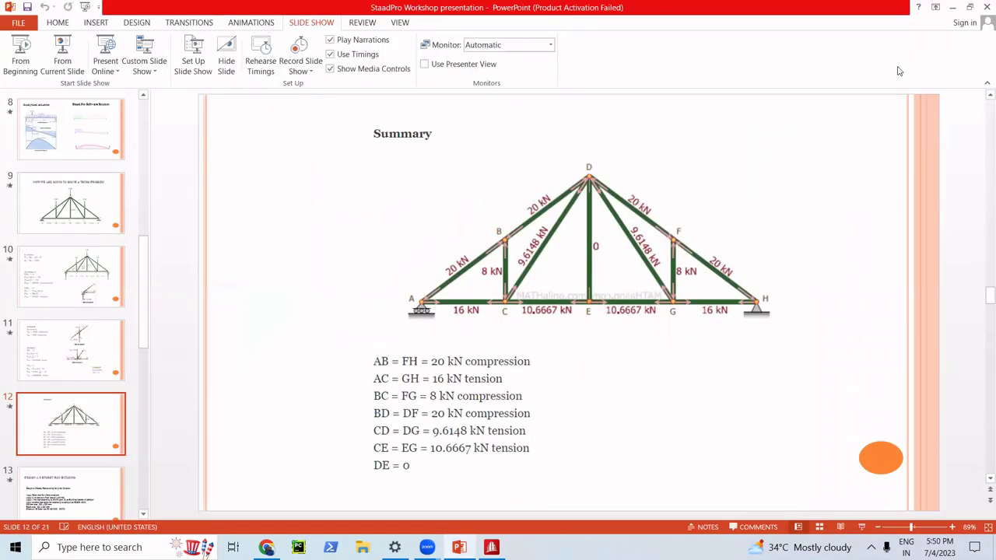
click(953, 8)
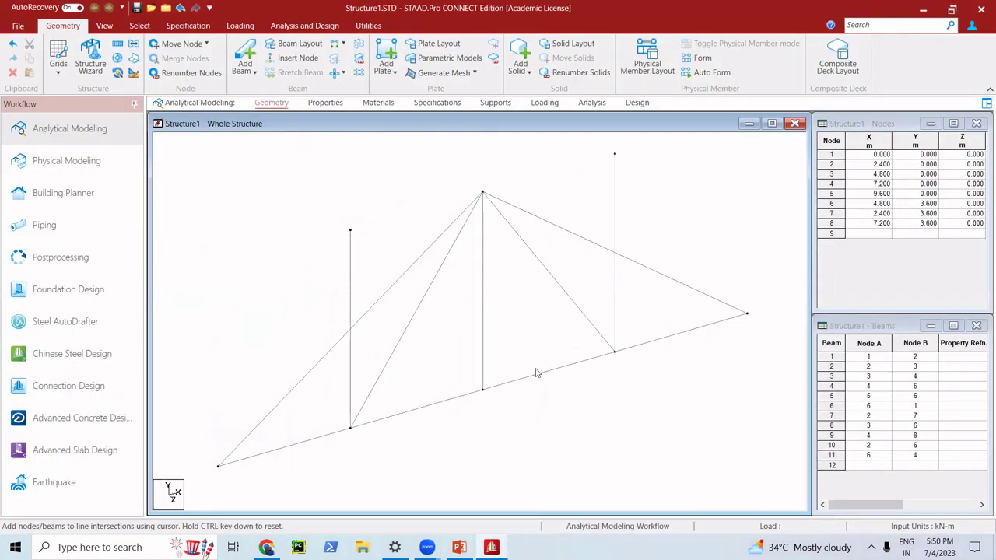
Step: Insert a midpoint node on each of the vertical members at X = 2.4 m and X = 7.2 m
scroll(560, 399, down, 1)
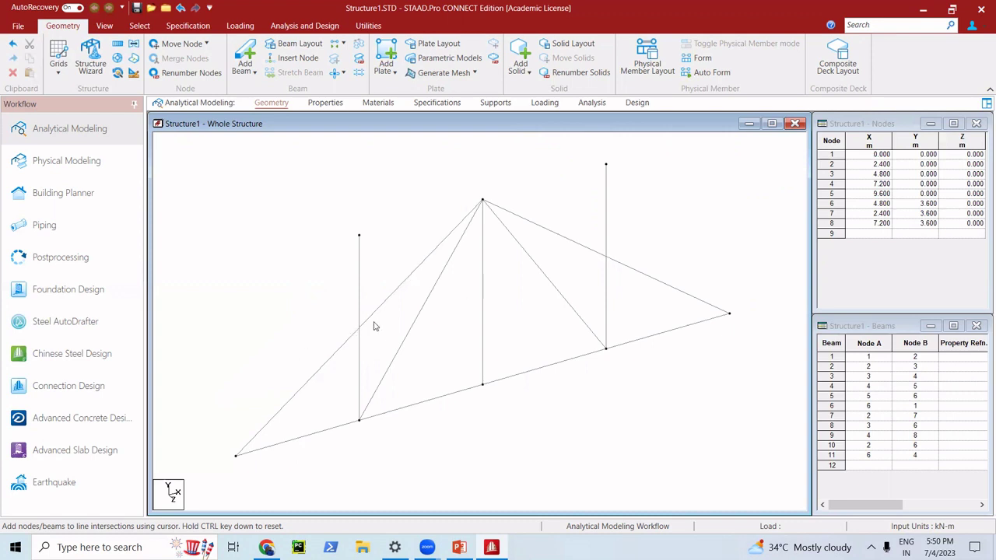
click(359, 269)
ctrl+click(607, 225)
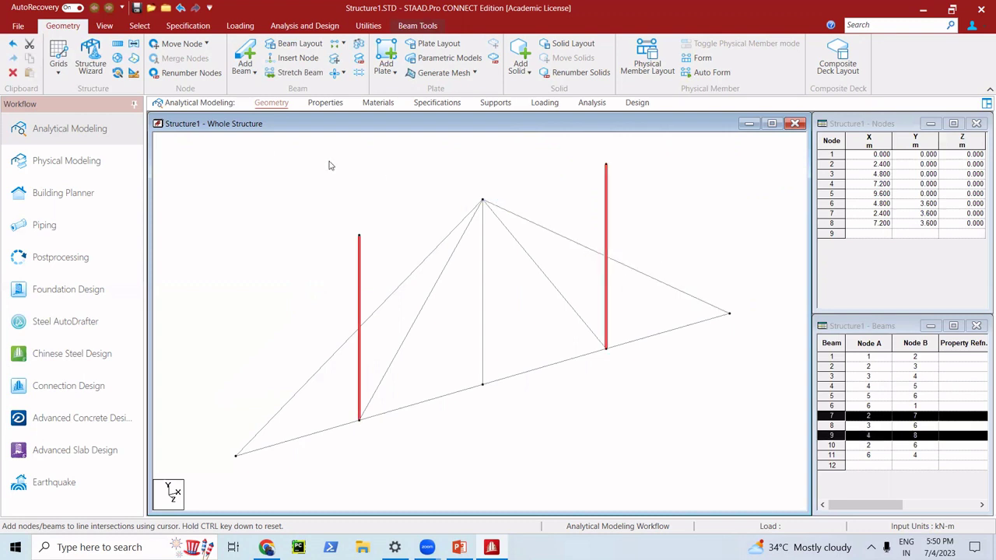
click(293, 61)
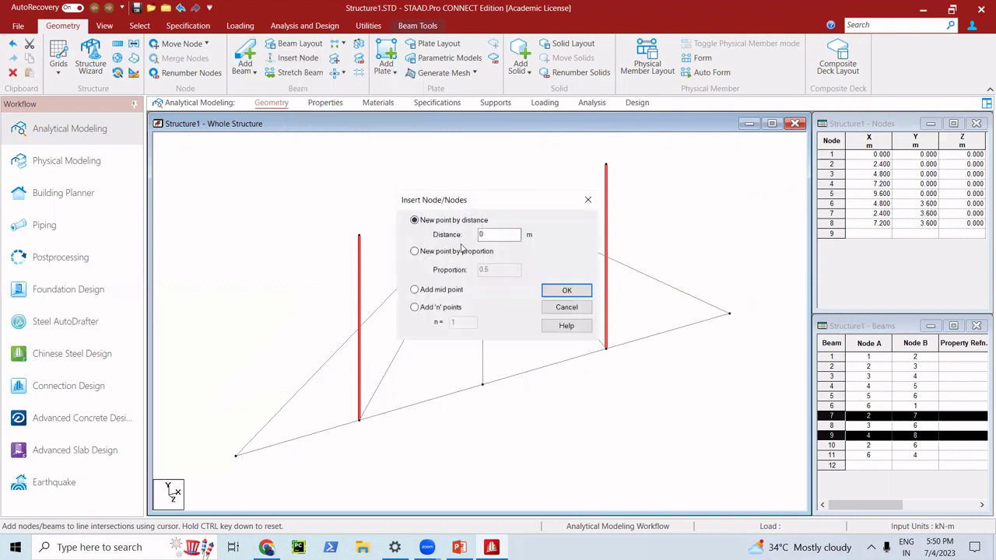
click(415, 290)
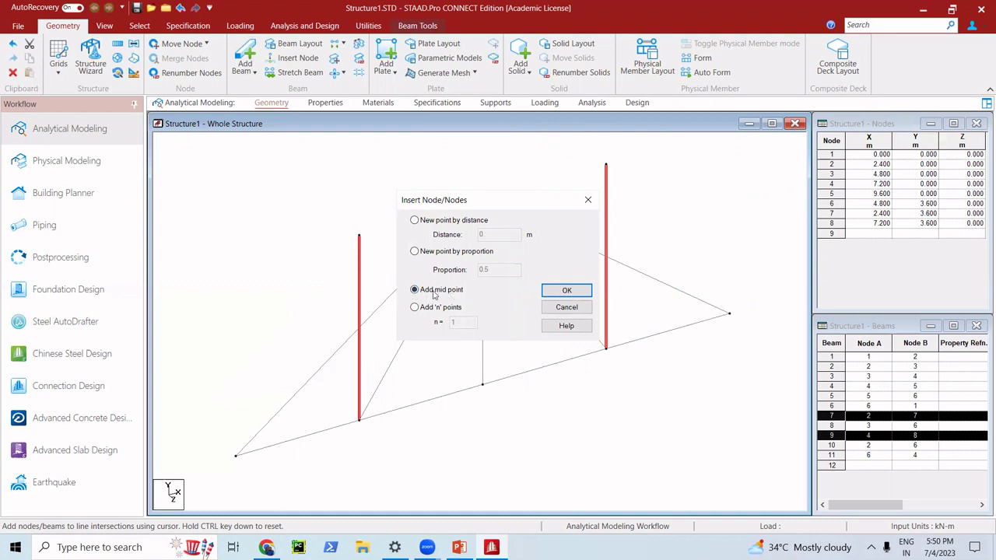
click(566, 291)
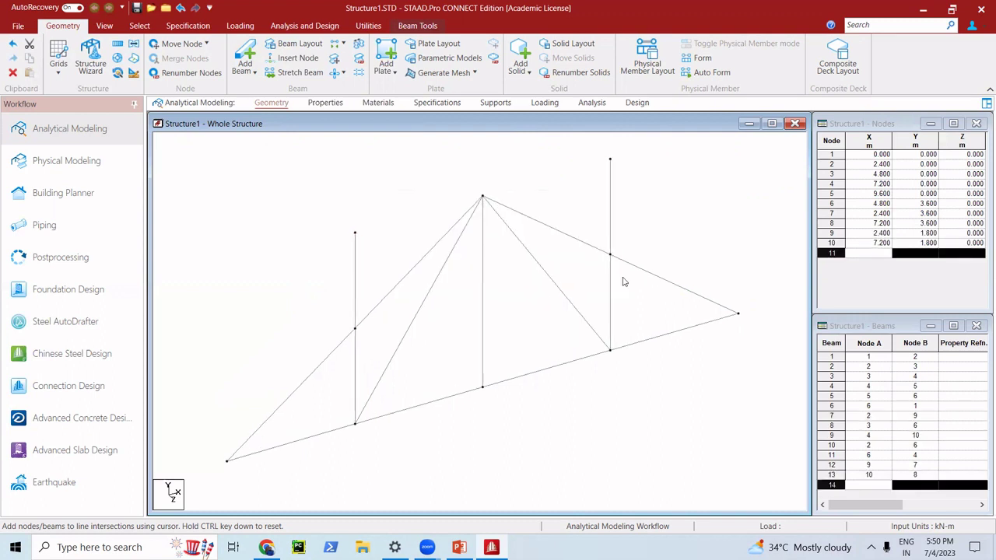
Step: Delete the upper halves of the verticals at X = 2.4 m and X = 7.2 m that project above the top chords
scroll(615, 272, up, 2)
middle_drag(616, 273, 533, 340)
scroll(559, 312, up, 4)
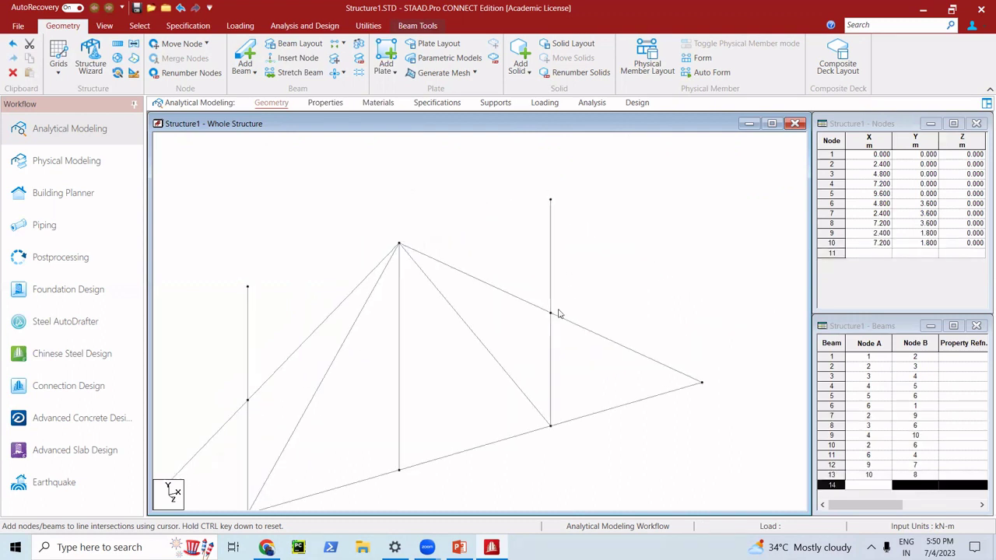
scroll(548, 297, up, 1)
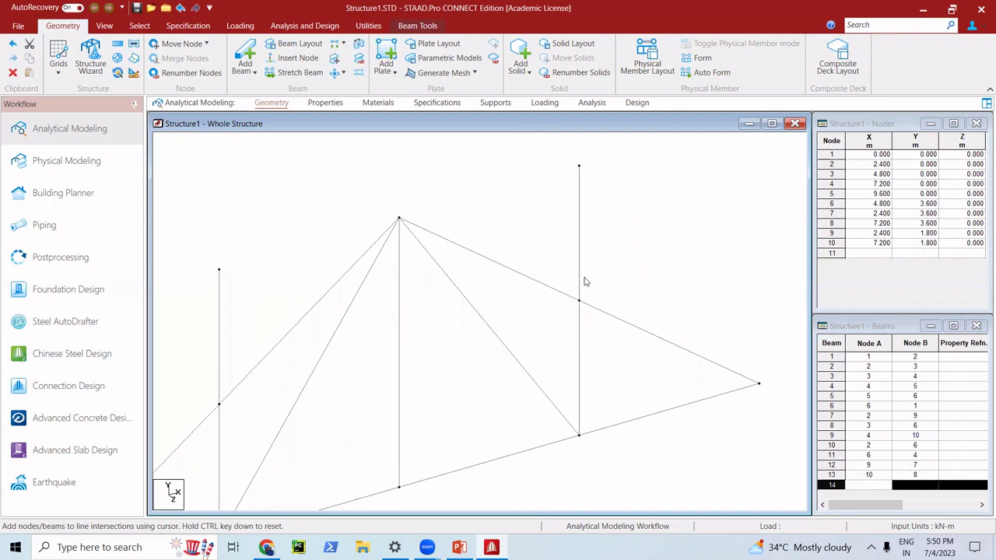
scroll(582, 296, down, 3)
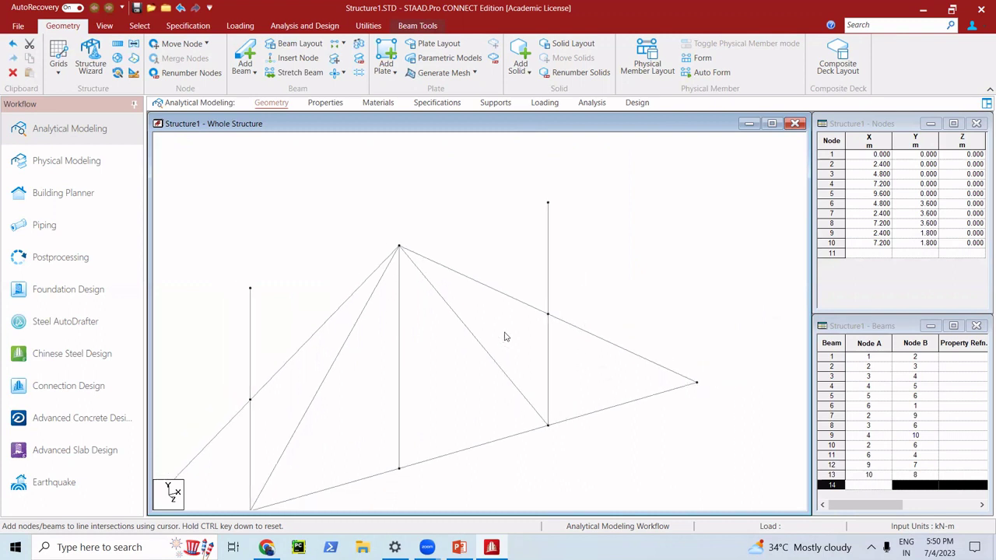
scroll(544, 333, up, 3)
scroll(368, 382, down, 4)
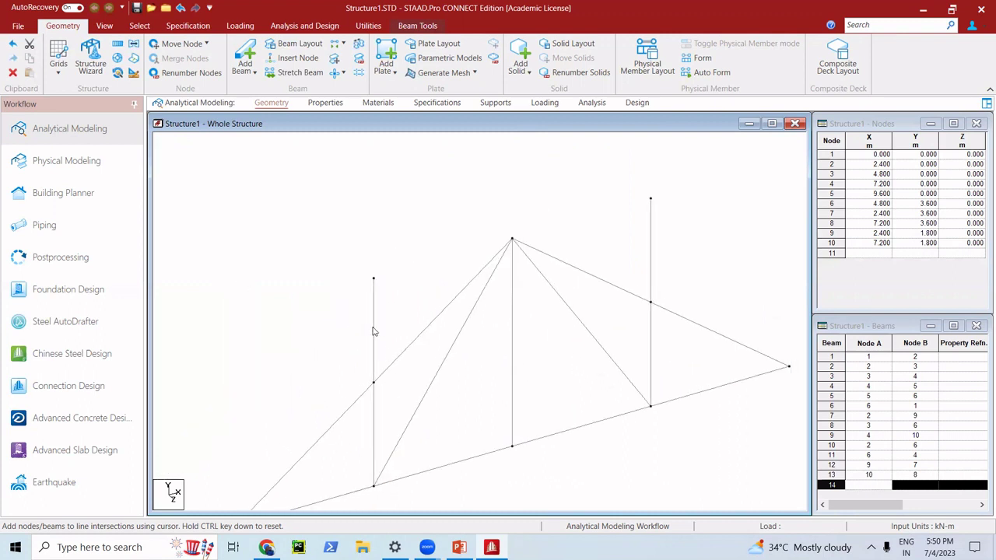
double_click(374, 342)
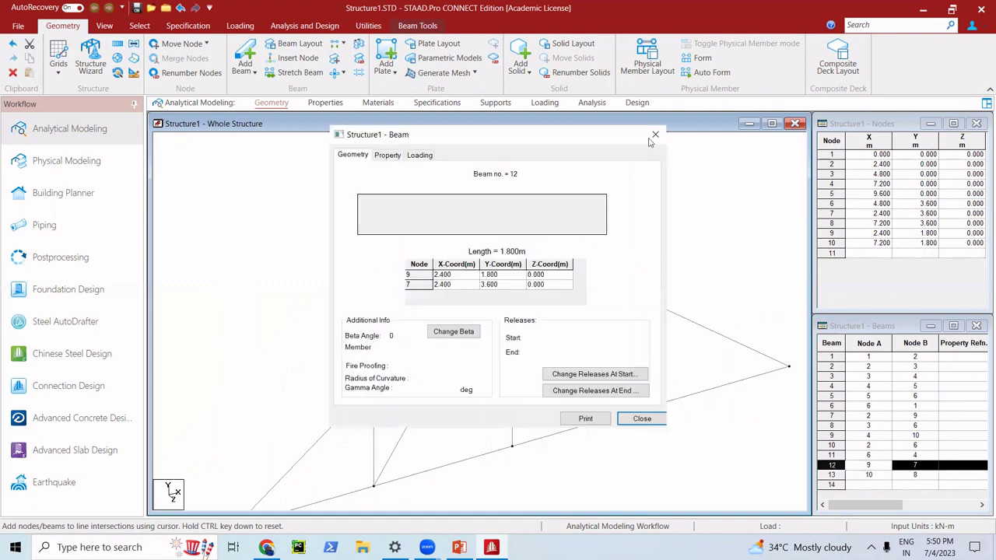
click(655, 136)
ctrl+click(650, 247)
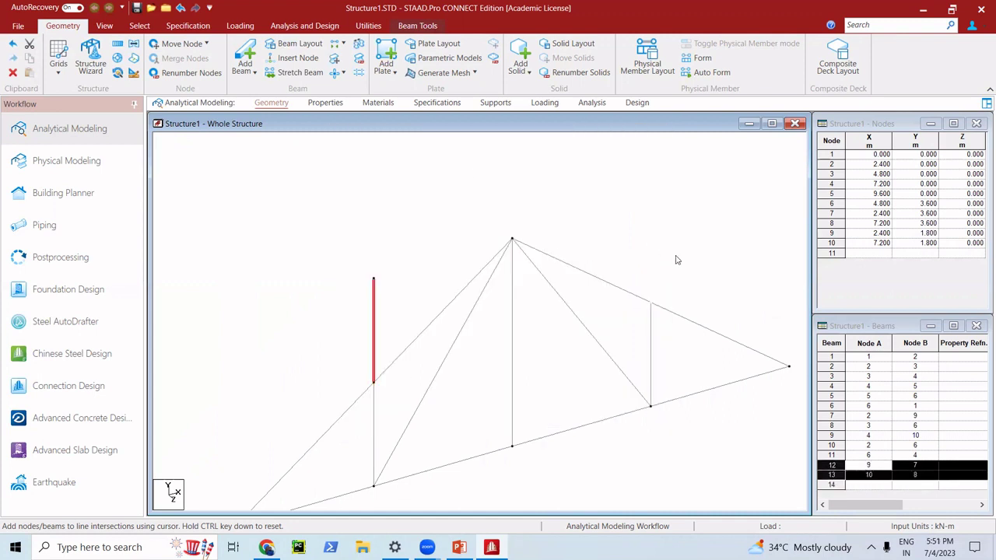
key(Delete)
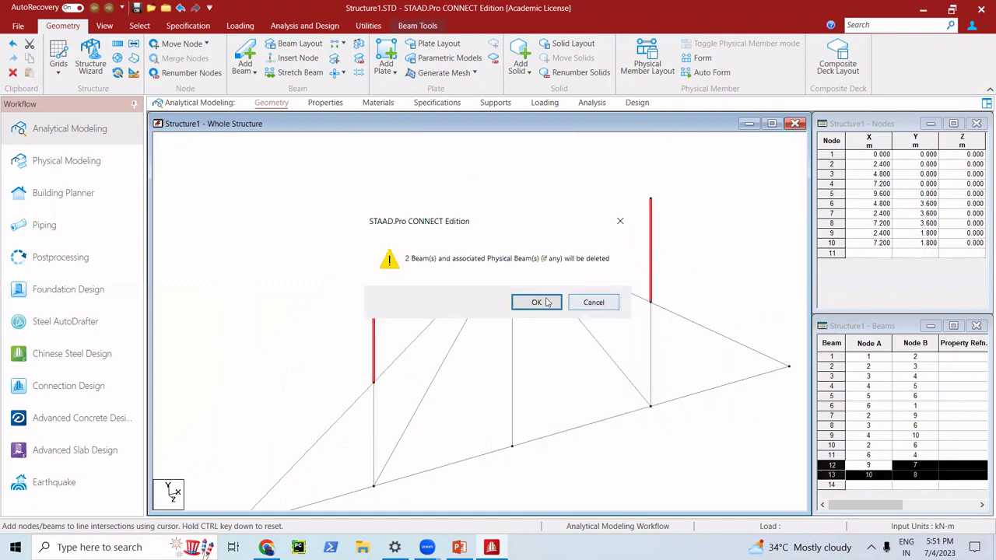
click(541, 301)
click(536, 301)
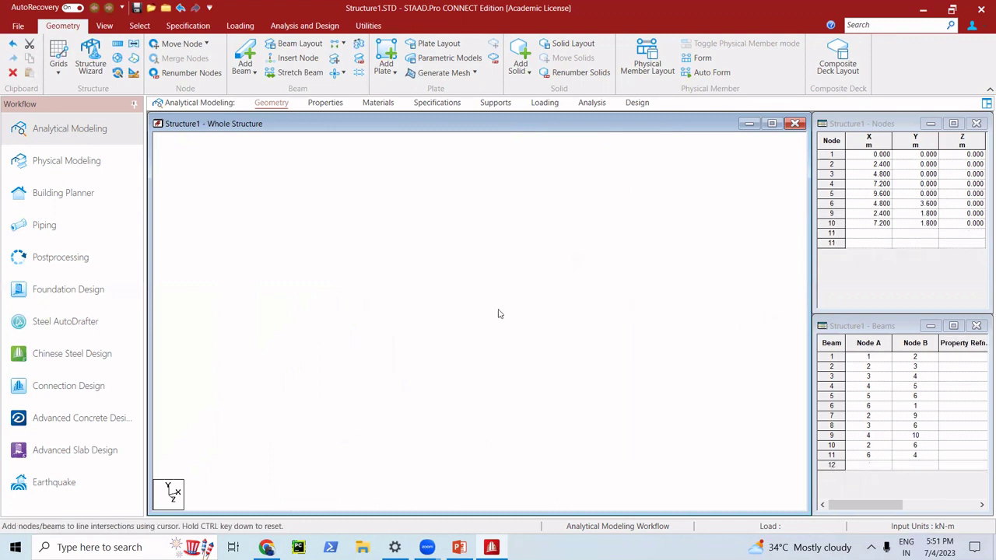
scroll(498, 358, down, 2)
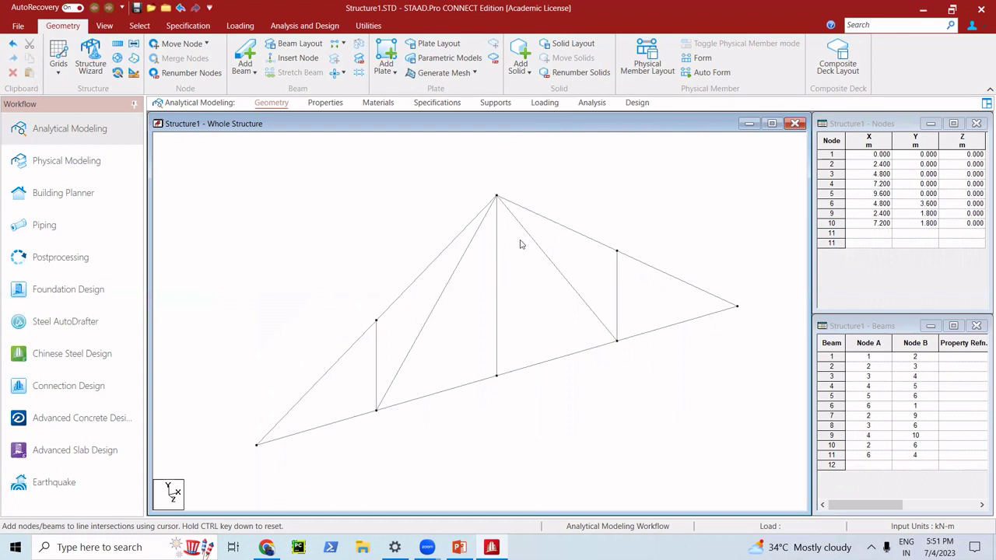
Step: Add the Indian S Shape steel section ISMB600 as a single section with STEEL material from the section database
click(316, 103)
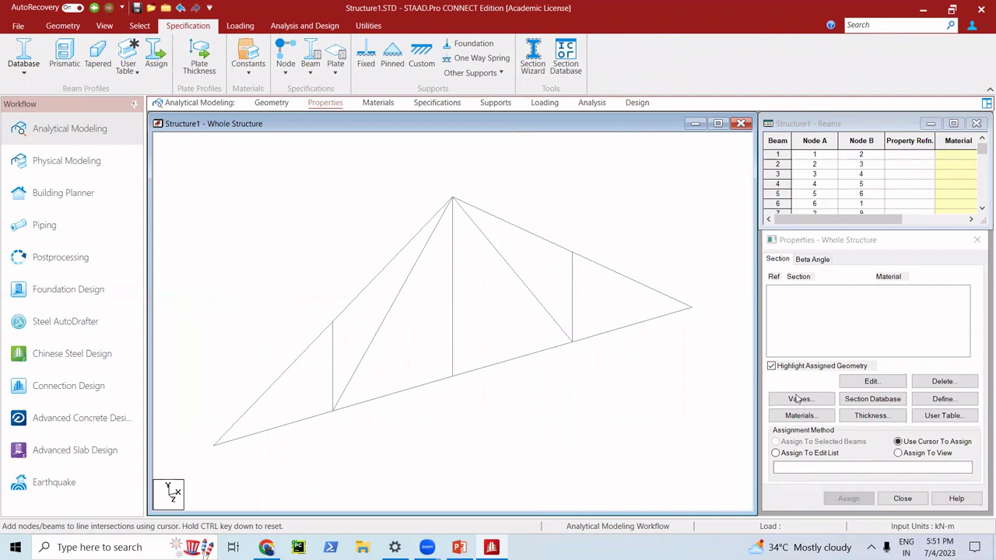
click(848, 400)
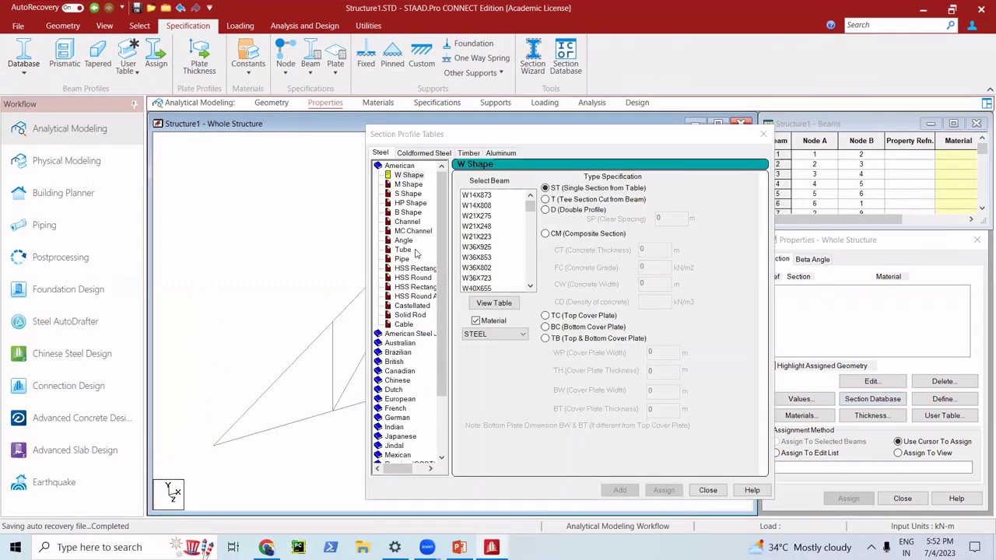
scroll(399, 311, down, 3)
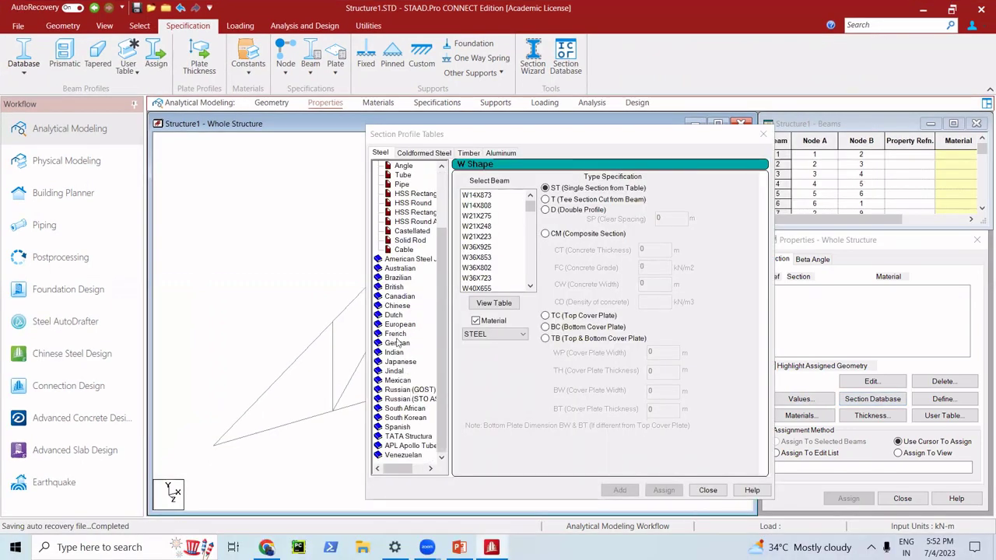
double_click(395, 353)
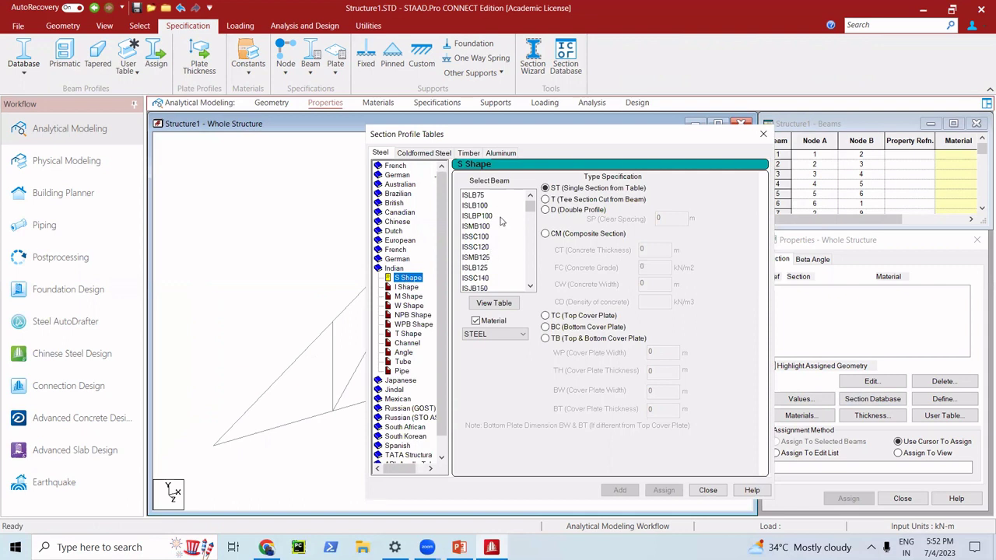
scroll(502, 222, down, 10)
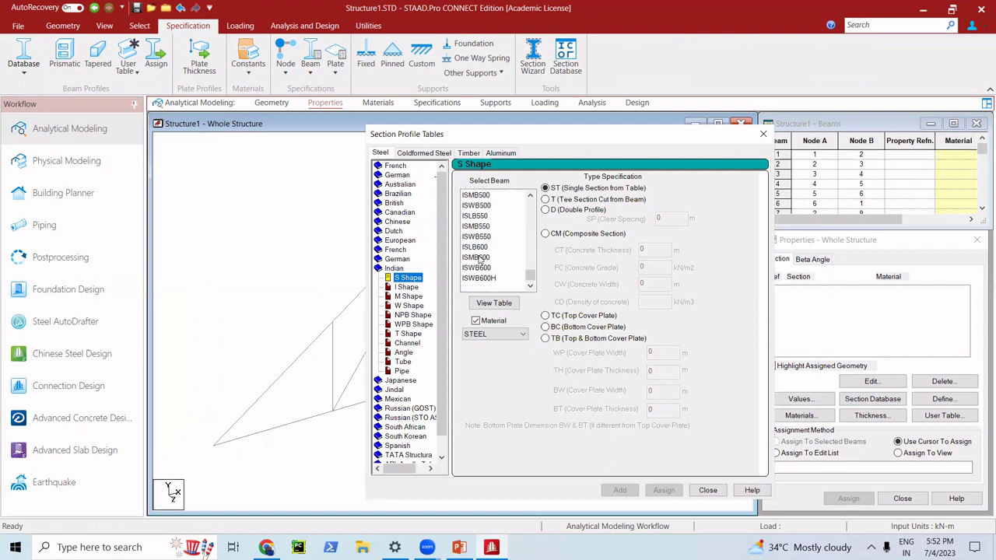
click(482, 257)
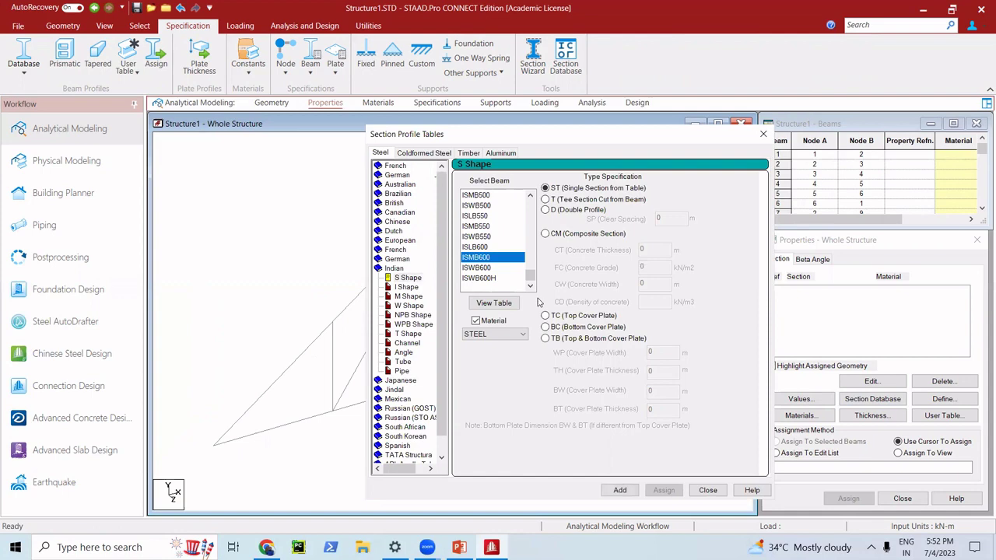
click(619, 490)
click(708, 491)
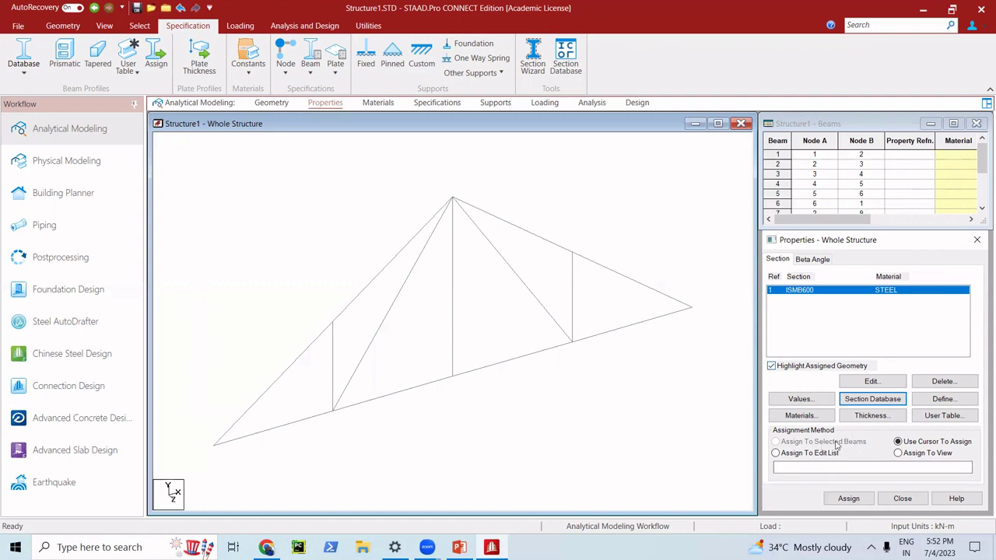
Step: Assign the ISMB600 section to all members in the view and clear the selection
click(898, 453)
click(848, 498)
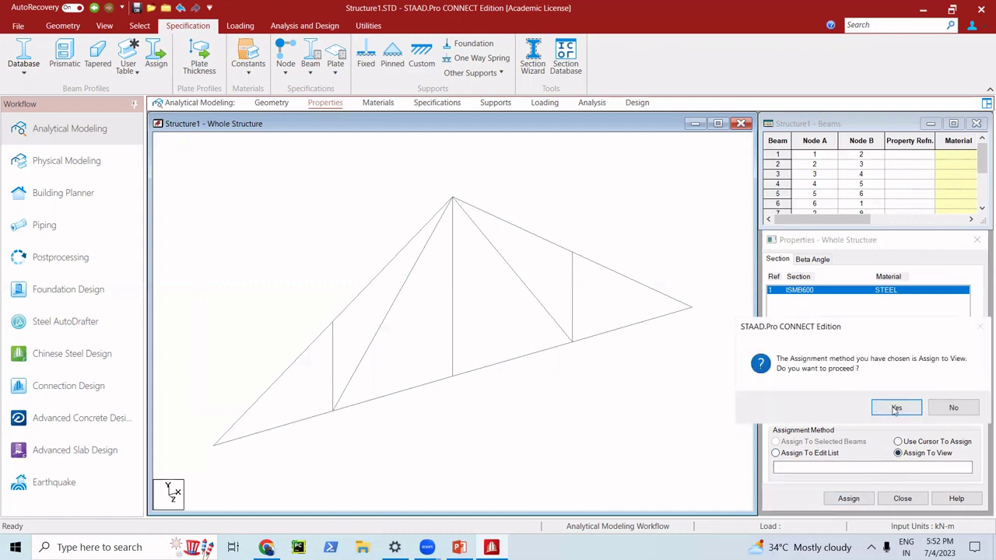
click(895, 406)
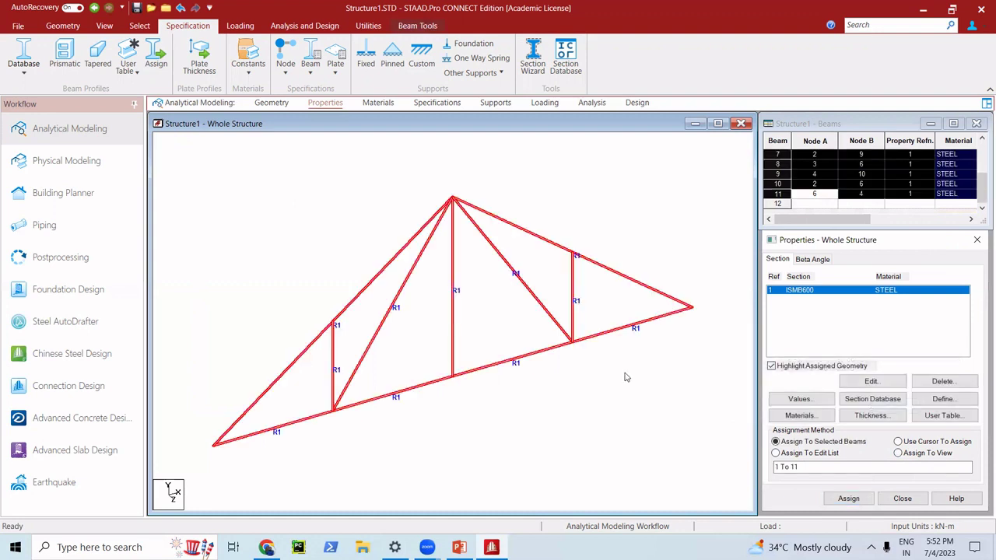
click(534, 421)
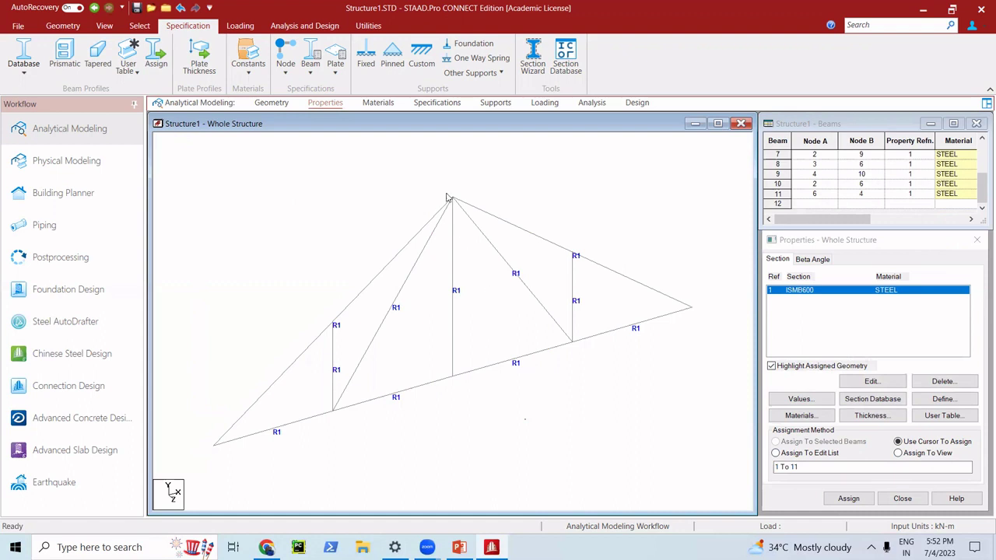
Step: Create a pinned support definition for the truss
click(377, 104)
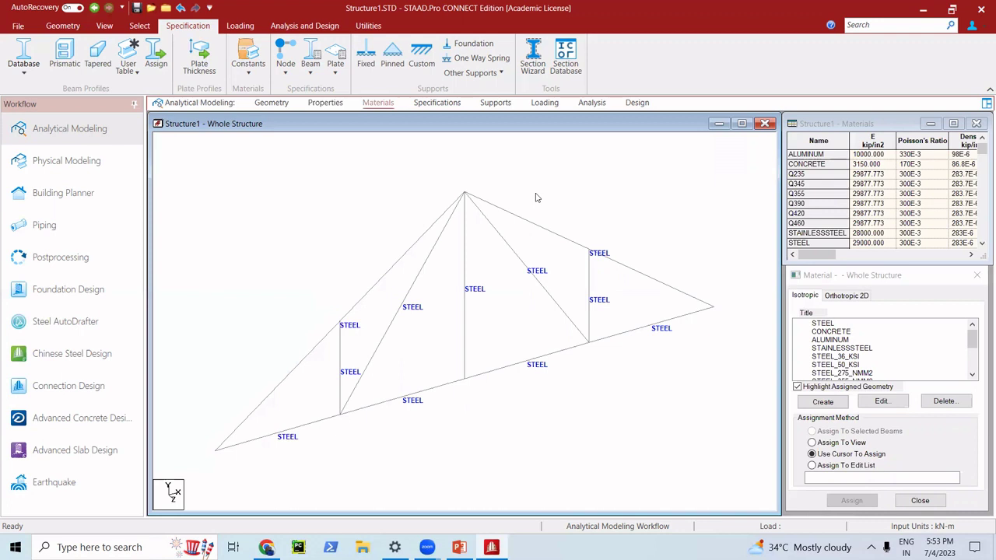
click(496, 102)
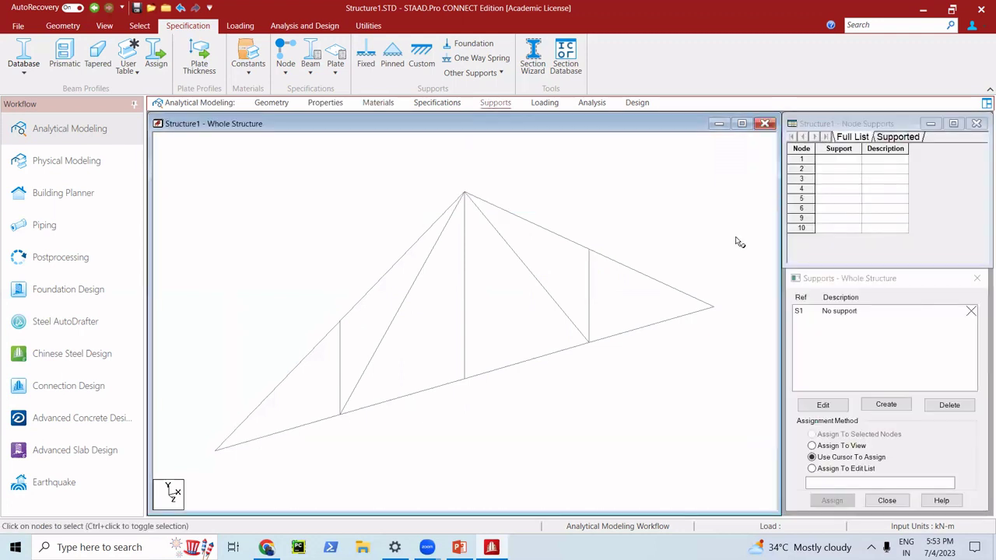
click(885, 404)
click(791, 257)
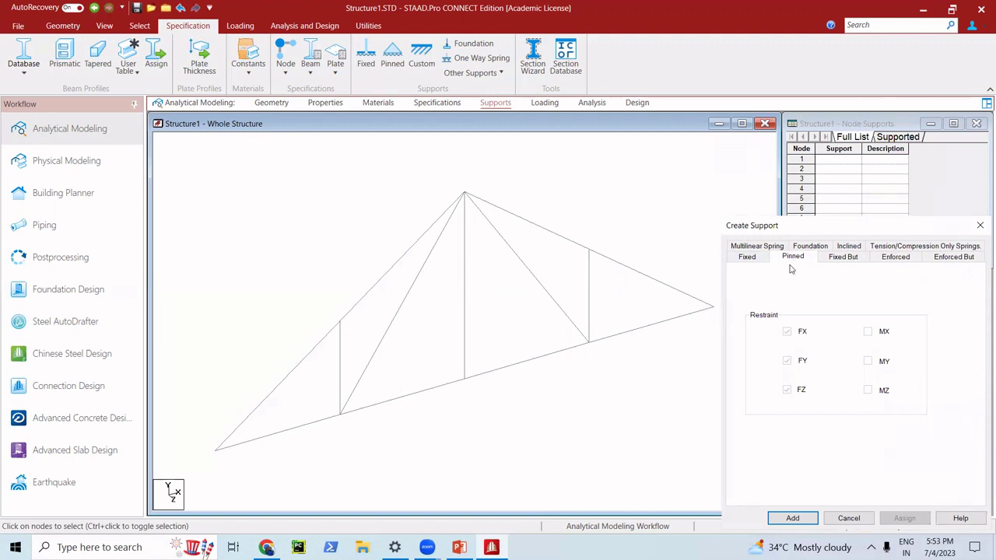
click(797, 518)
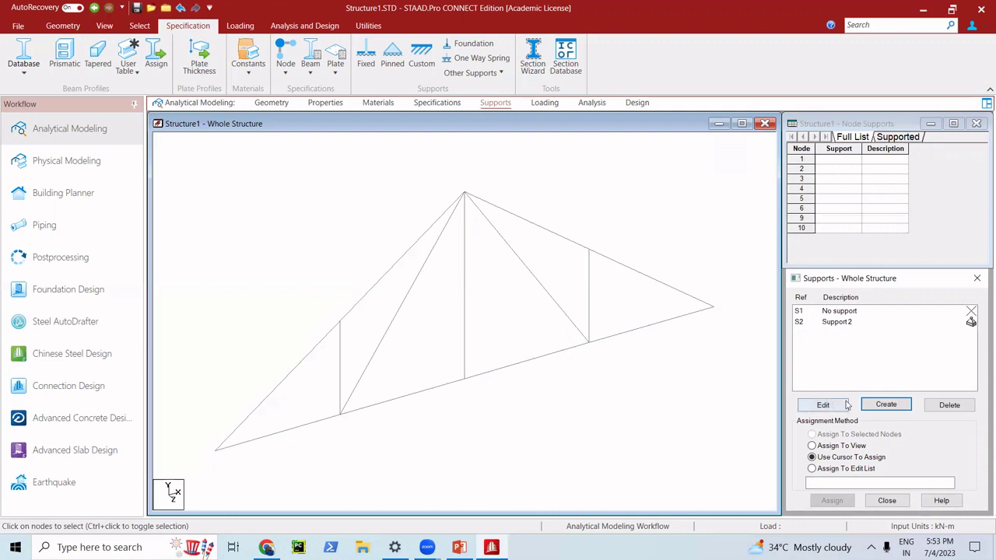
Step: Create an Enforced But support definition with the MX and MY moments released
click(869, 406)
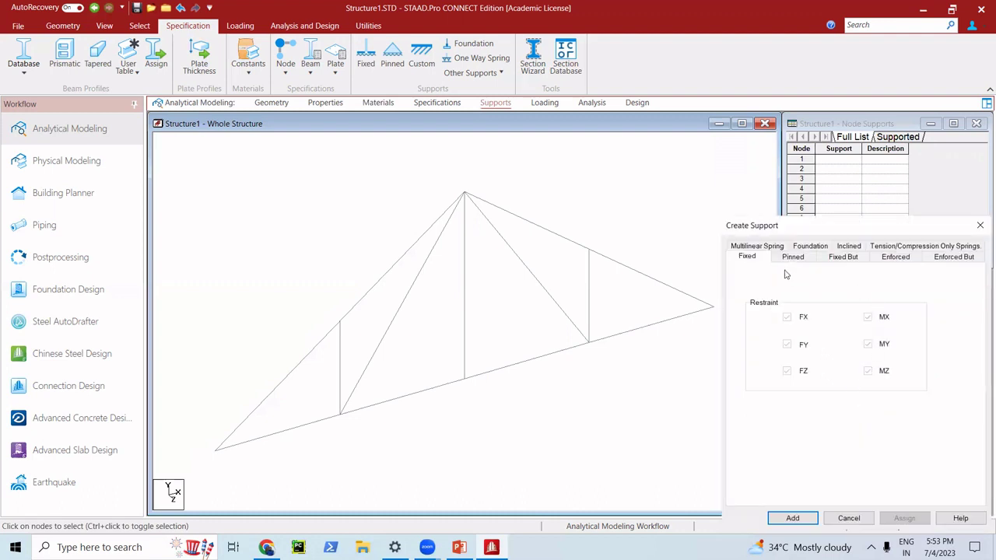
click(937, 258)
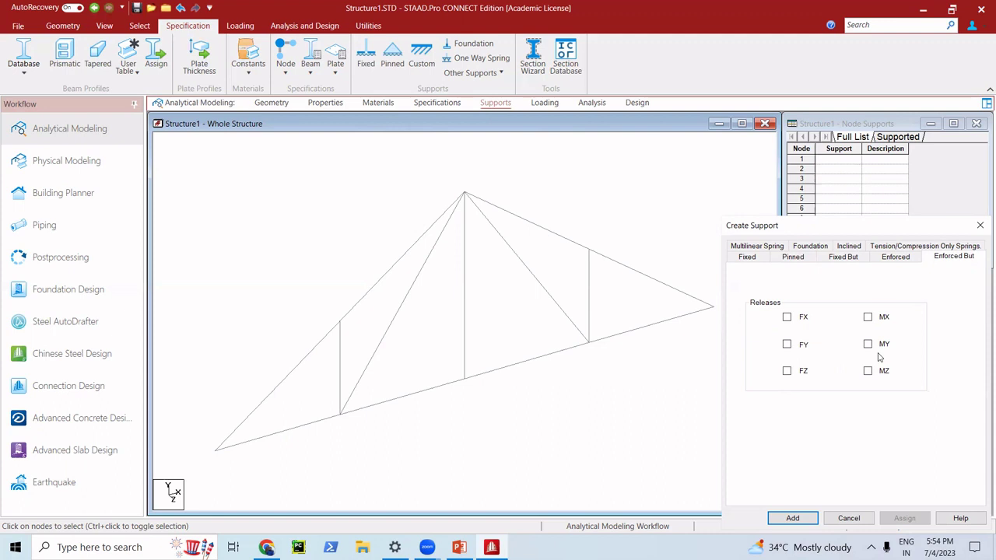
click(869, 316)
click(868, 344)
click(793, 519)
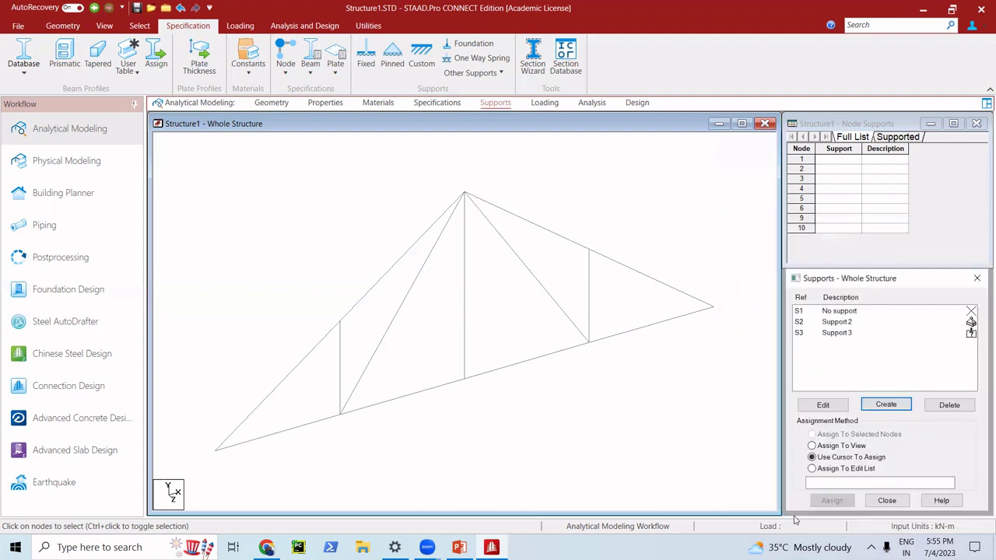
Step: Assign the pinned support to node 5 at the far right end of the truss's bottom chord
click(846, 322)
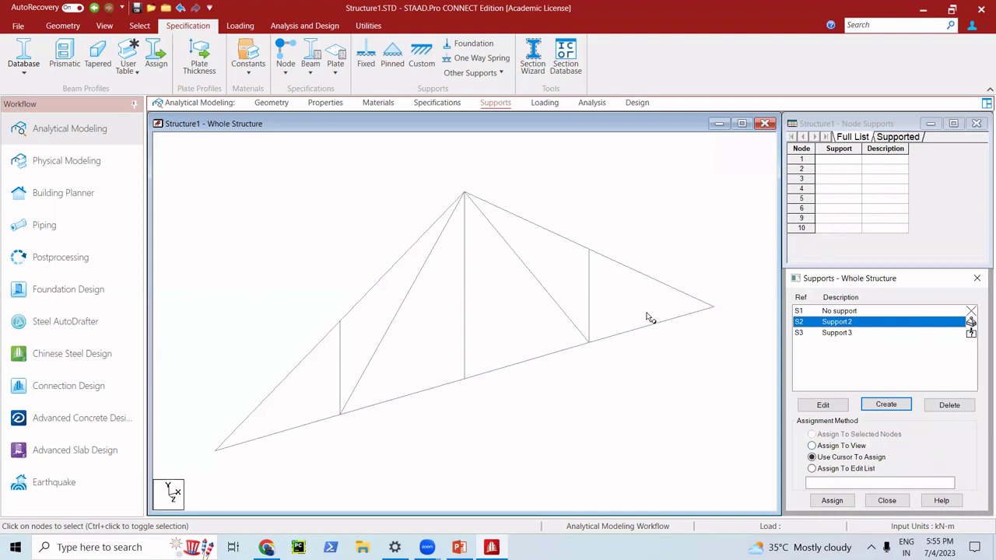
click(831, 501)
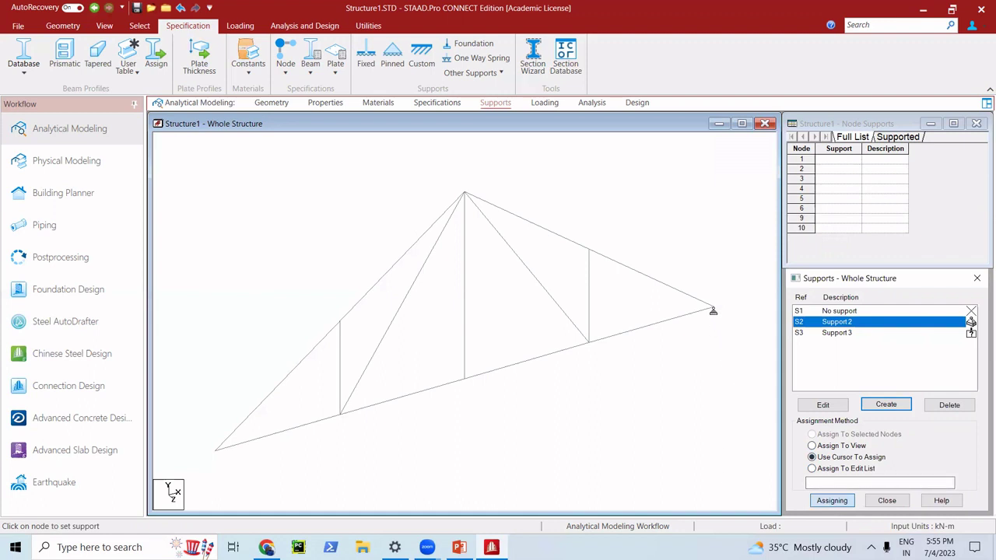
click(713, 310)
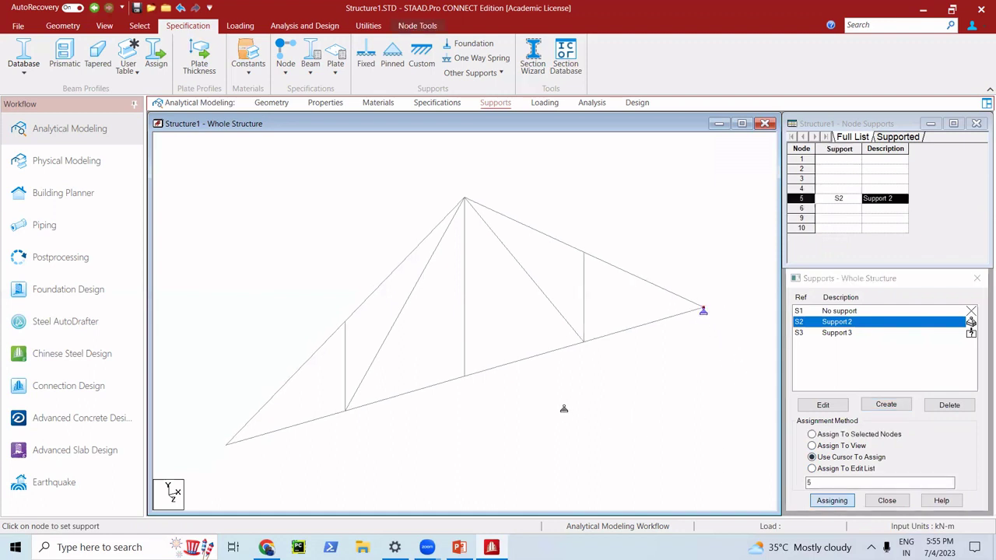
middle_drag(469, 416, 499, 416)
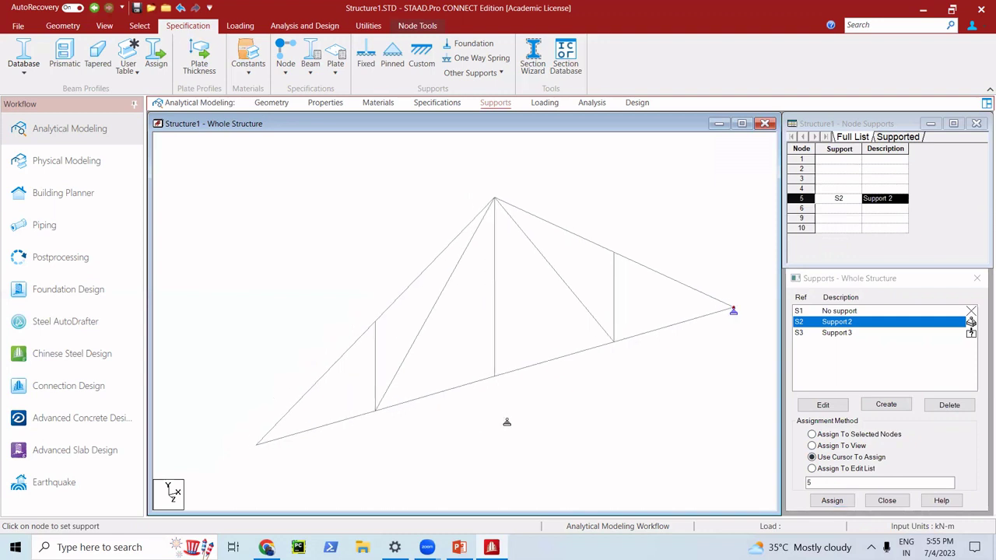
scroll(507, 422, up, 1)
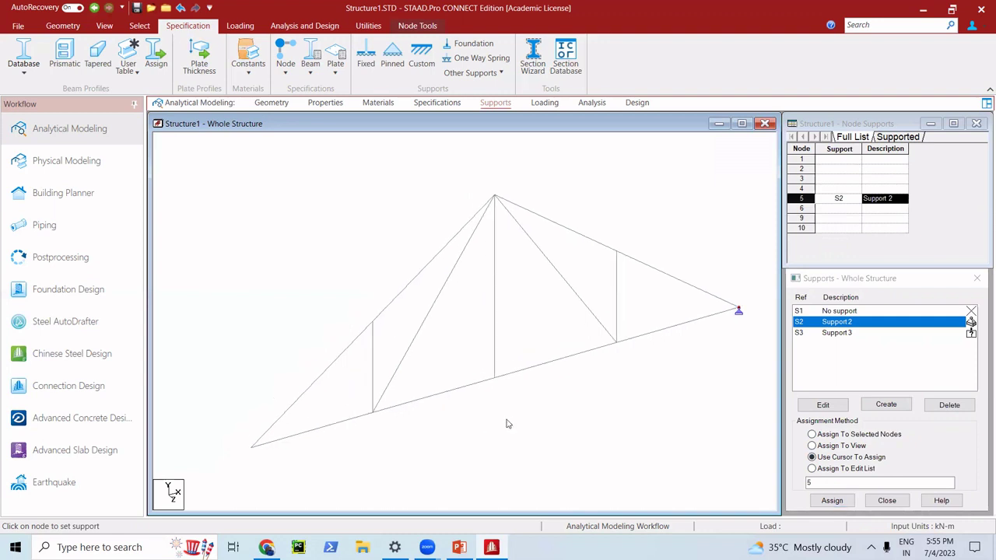
Step: Assign the Enforced But support to node 1 at the left end of the truss's bottom chord
click(833, 333)
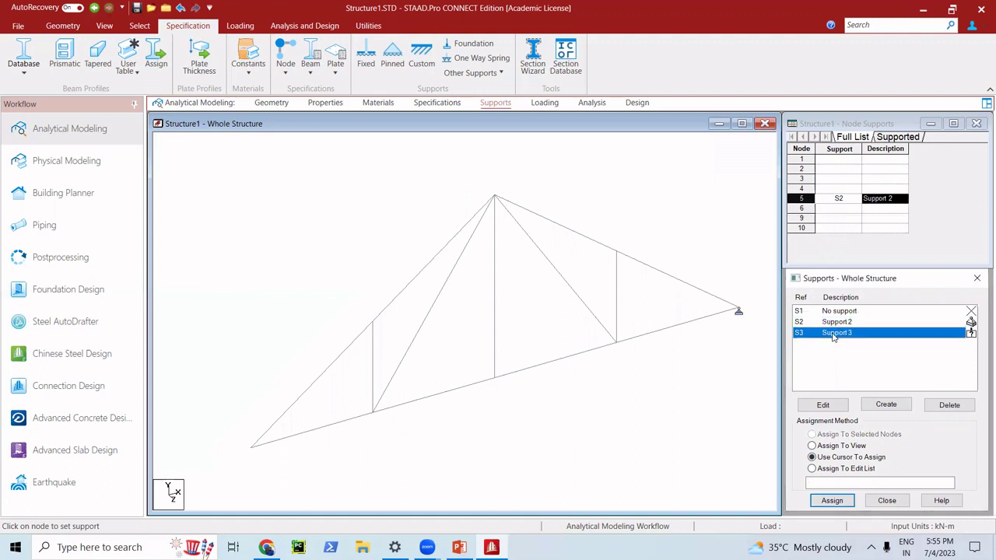
click(832, 499)
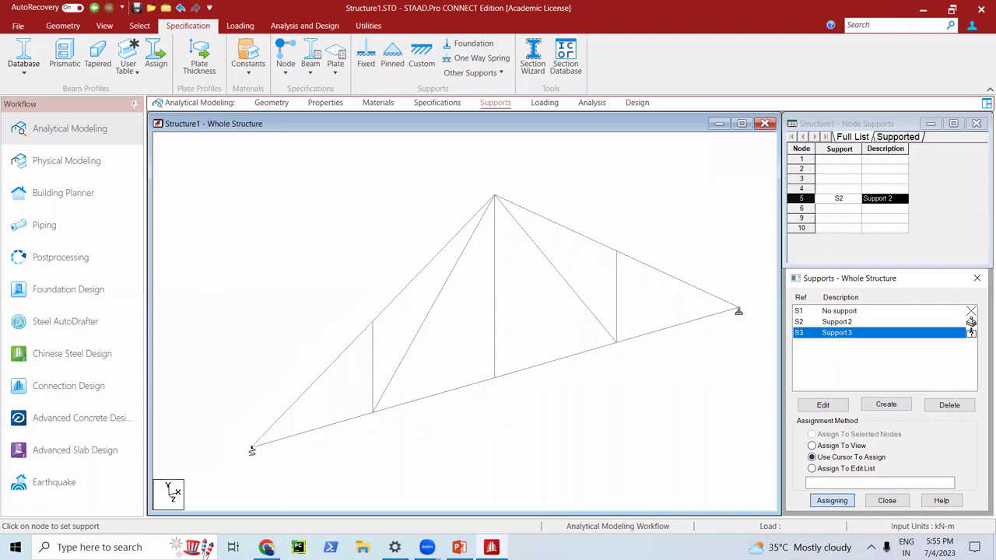
click(249, 453)
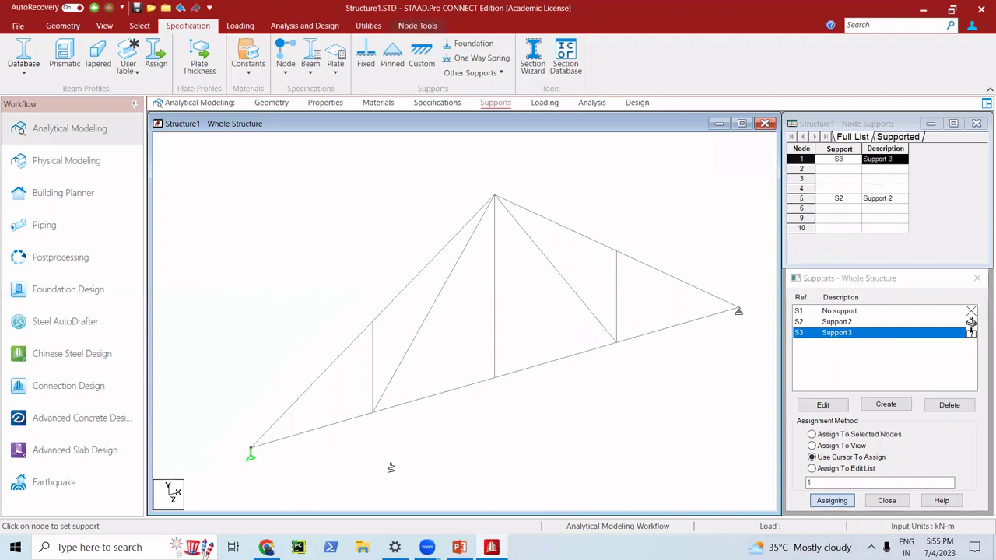
key(Escape)
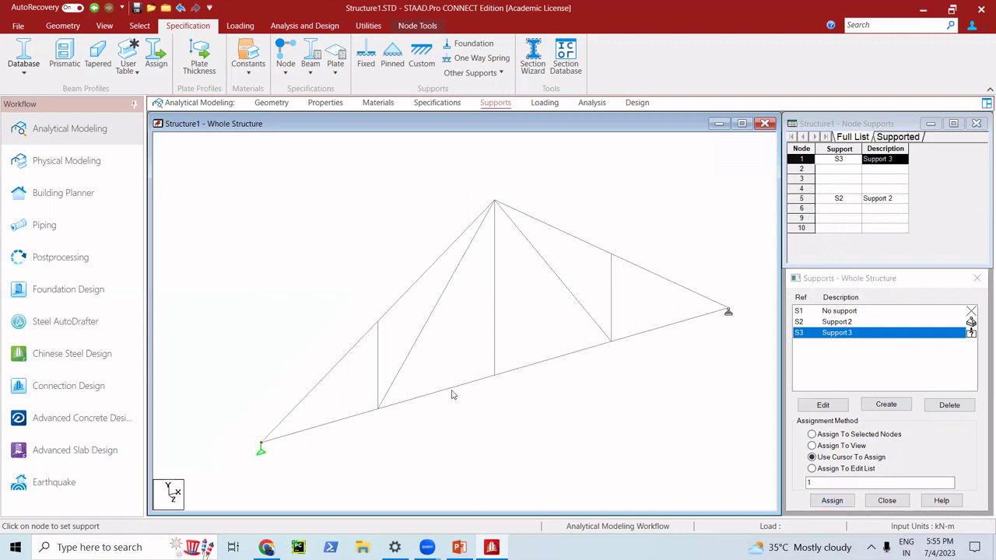
middle_drag(639, 439, 610, 424)
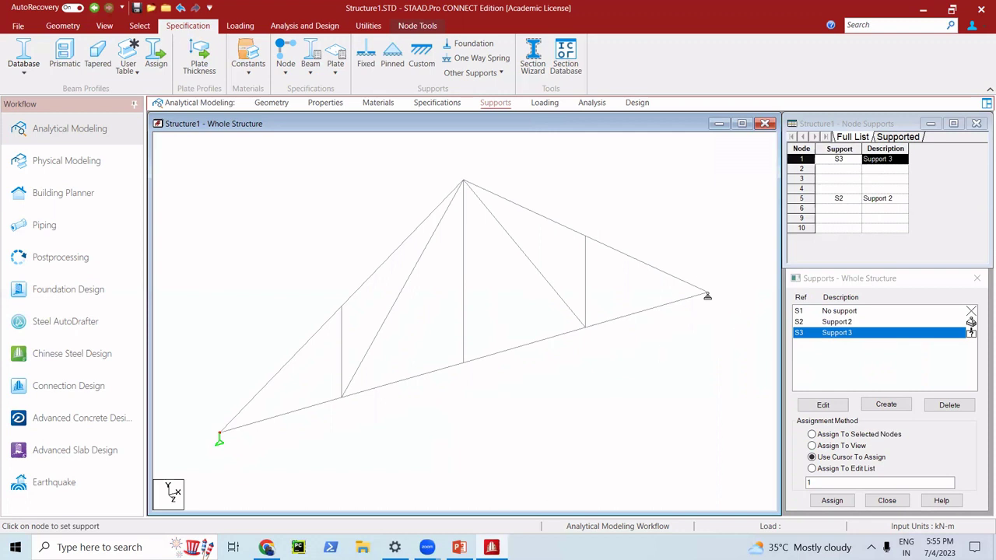
Step: Switch to PowerPoint to check the supports on the truss summary slide, and return to STAAD.Pro
mouse_move(459, 547)
click(465, 545)
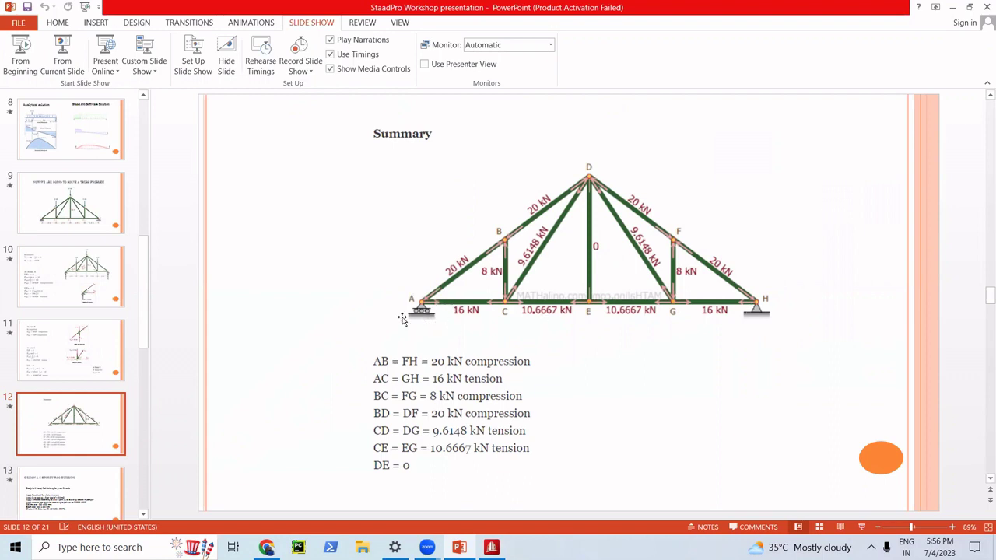
click(956, 7)
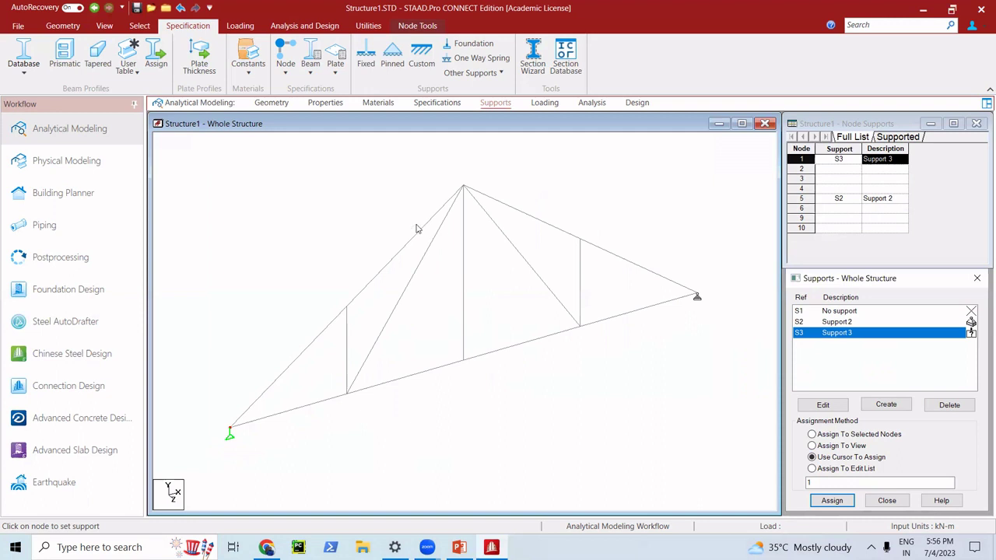
Step: Add primary load case 1 with loading type Dead and the title DL
click(546, 102)
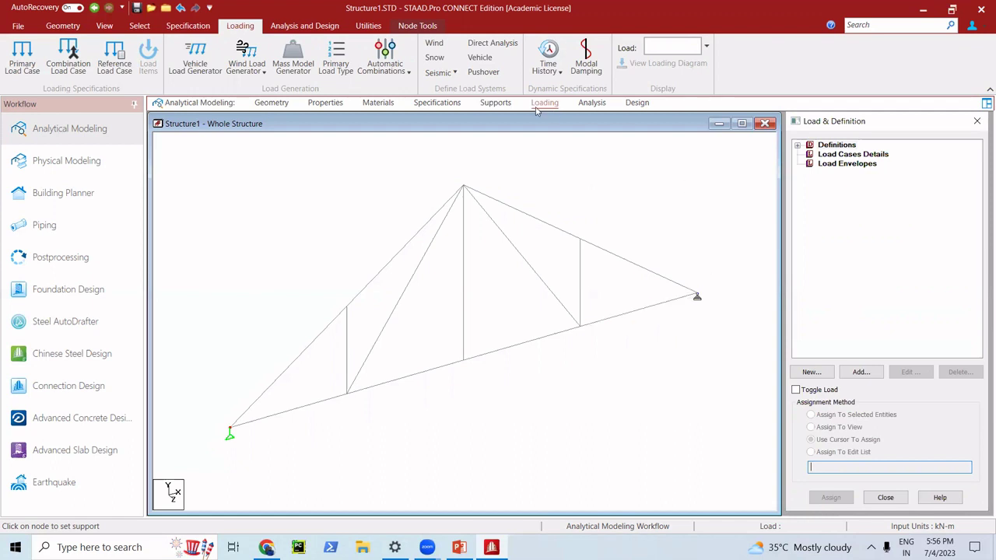
click(851, 156)
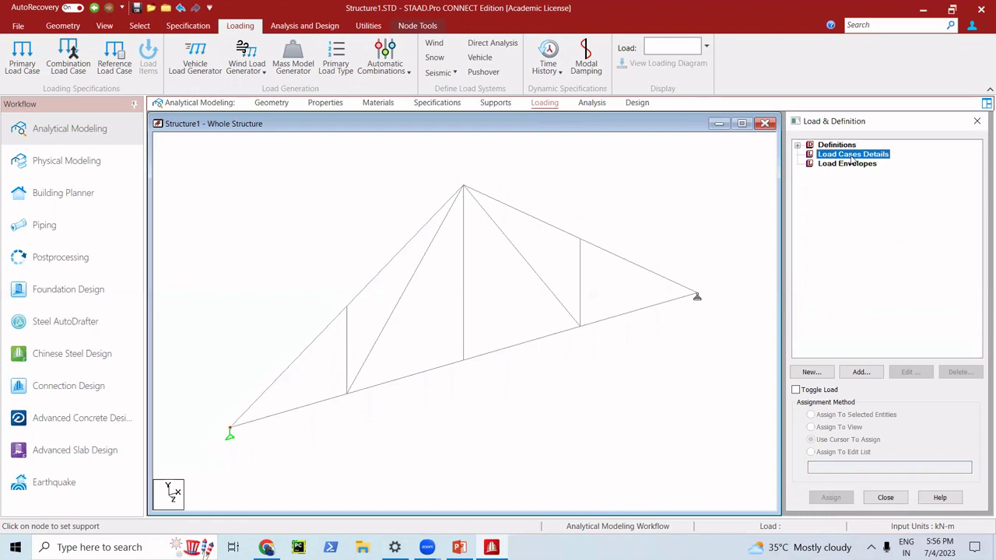
click(869, 374)
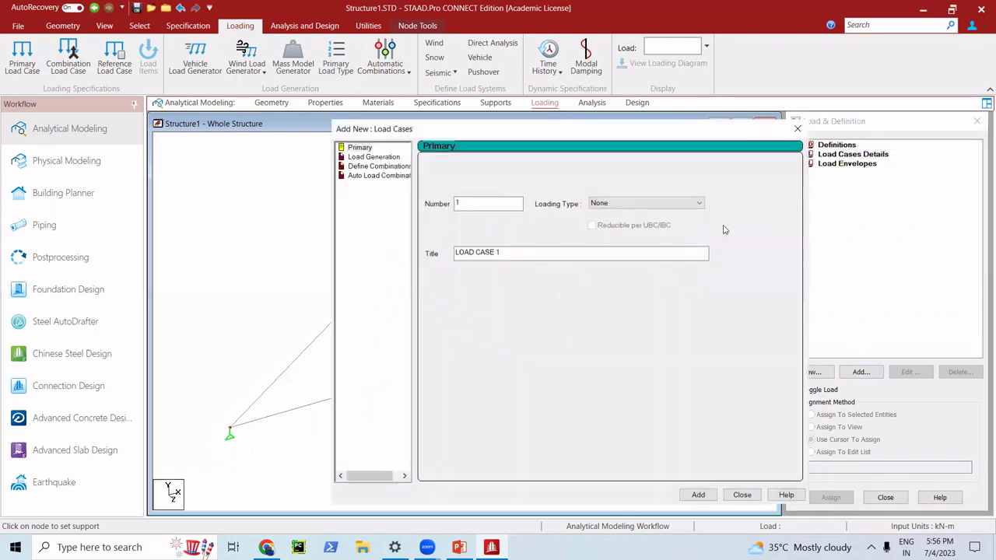
click(661, 204)
scroll(649, 217, up, 2)
click(638, 221)
drag(516, 249, 419, 255)
text(DL)
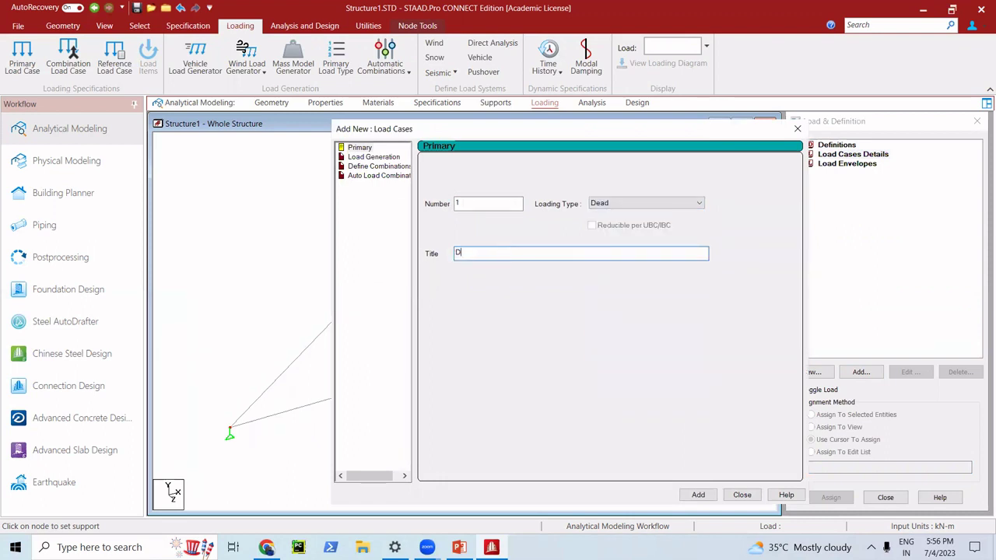
click(688, 496)
click(743, 496)
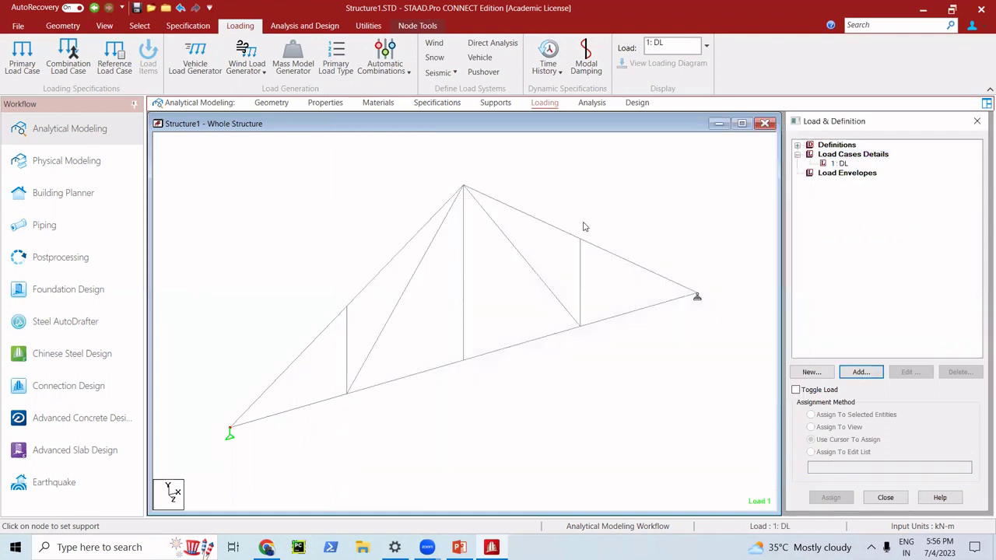
Step: Add a nodal load with Fy of -8 kN to the DL load case
click(836, 165)
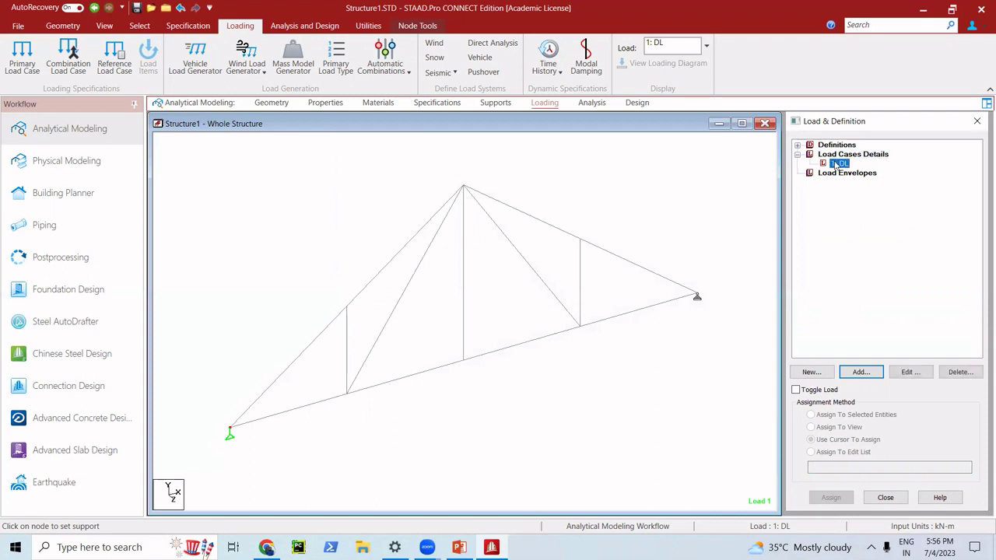
click(859, 373)
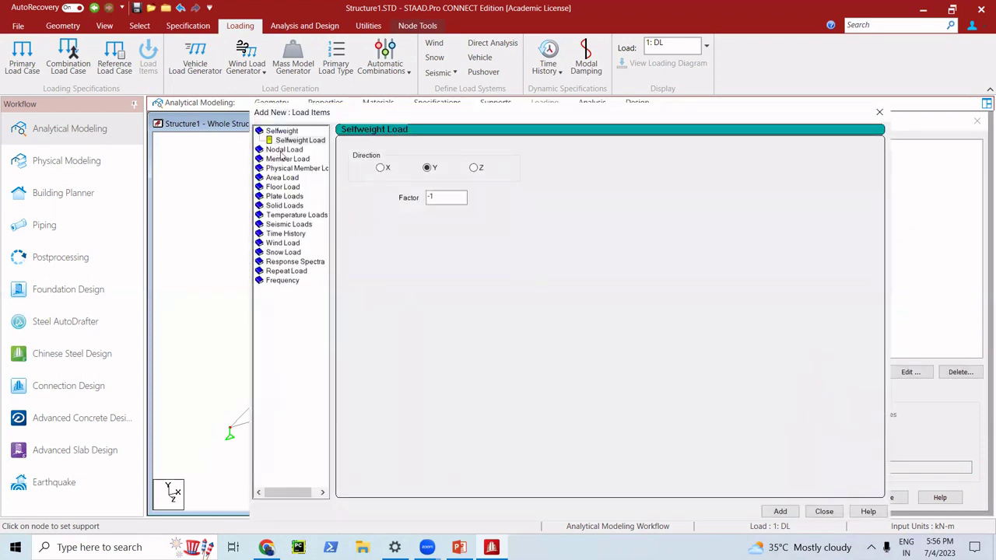
click(285, 150)
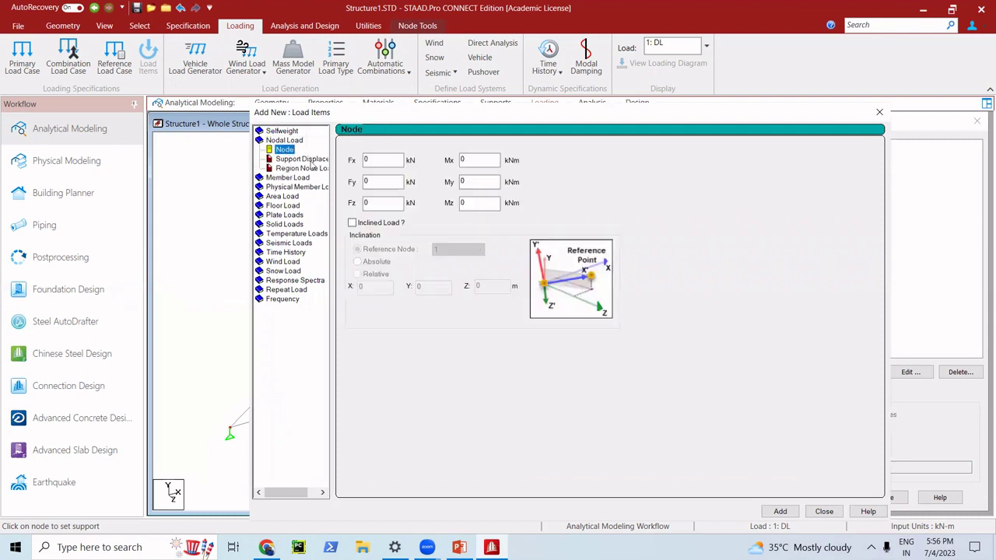
double_click(375, 182)
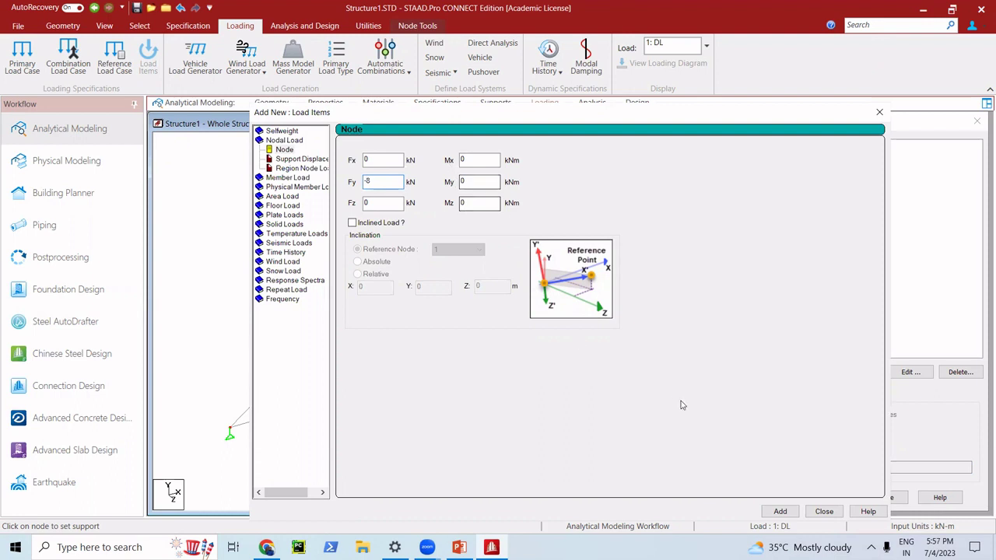
click(781, 512)
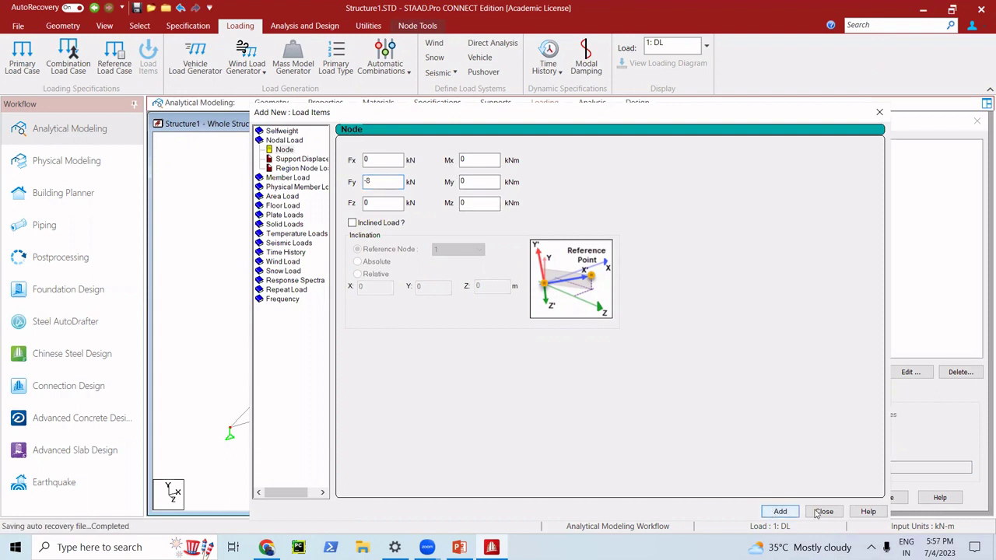
click(818, 512)
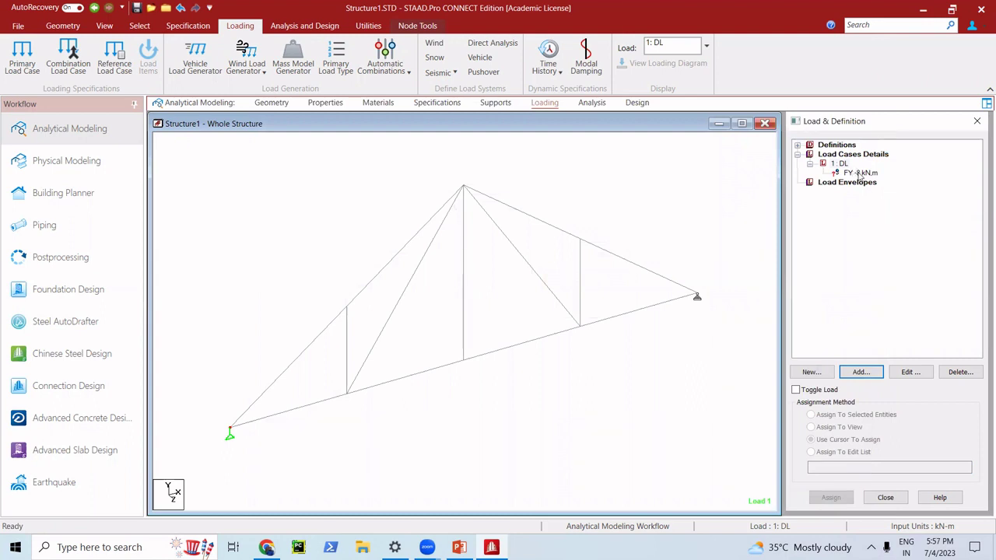
Step: Assign the -8 kN nodal load to the apex and the two intermediate top chord nodes
click(859, 173)
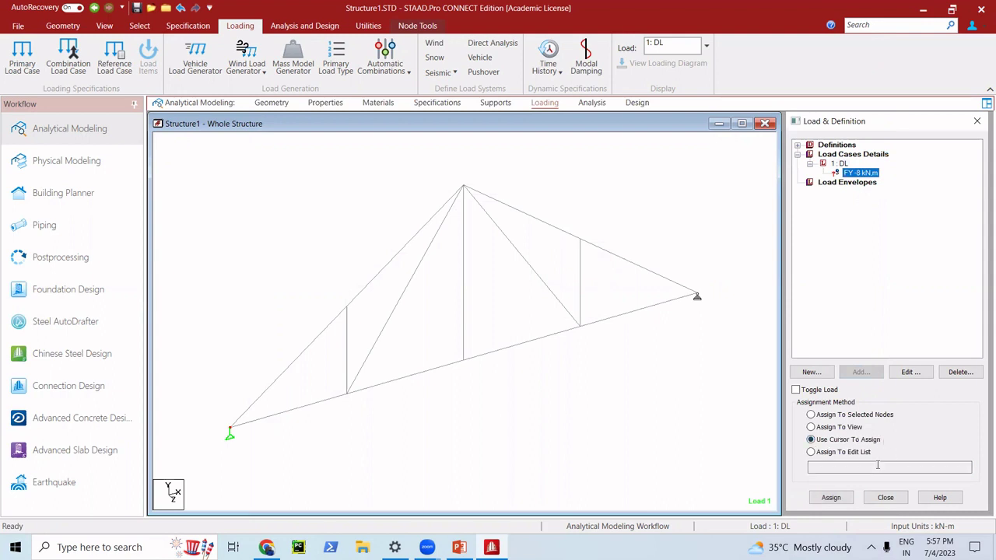
click(833, 498)
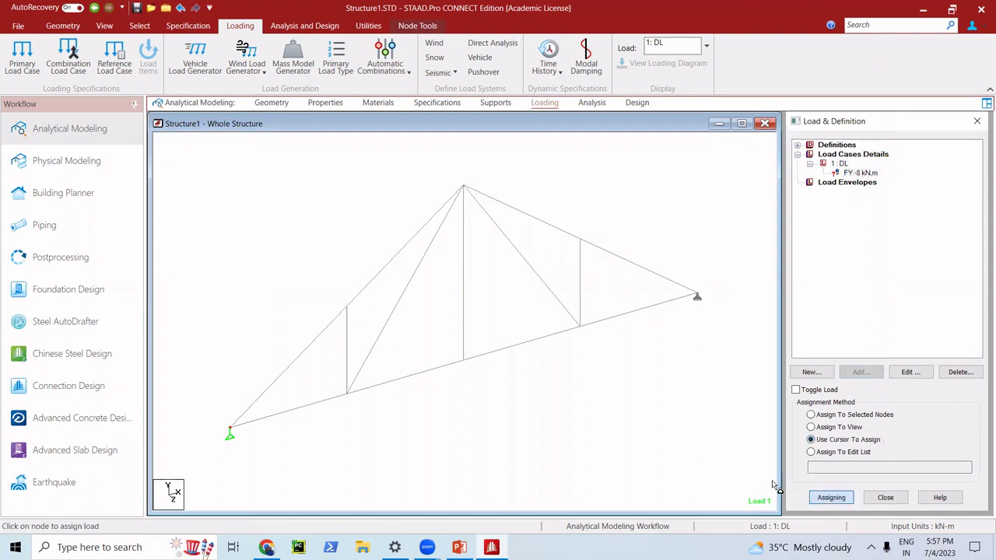
click(347, 308)
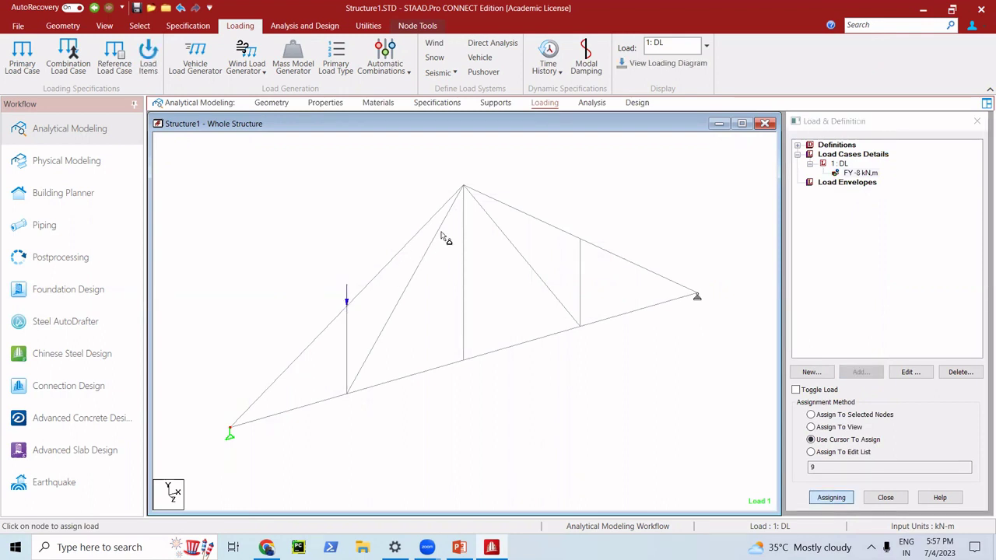
click(462, 188)
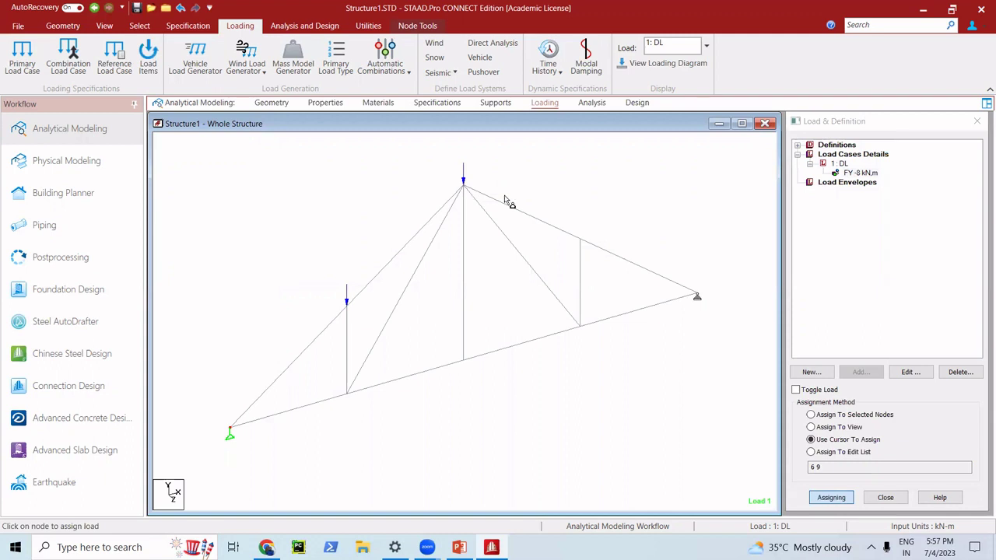
click(580, 241)
scroll(545, 342, down, 3)
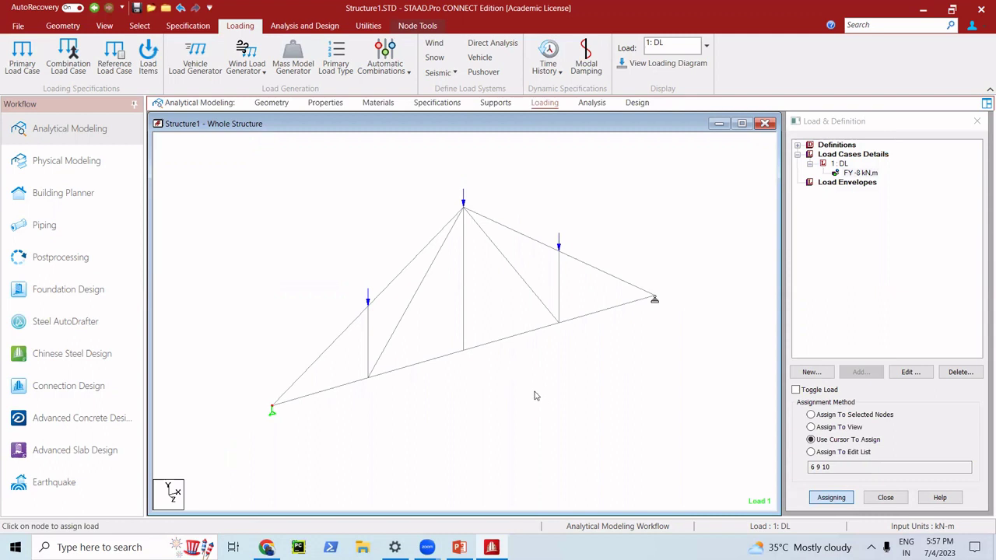
Step: Review the truss geometry, property, material, support and loading definitions, ending with the -8 kN nodal load of the DL case
key(Escape)
scroll(436, 362, up, 2)
scroll(436, 359, down, 1)
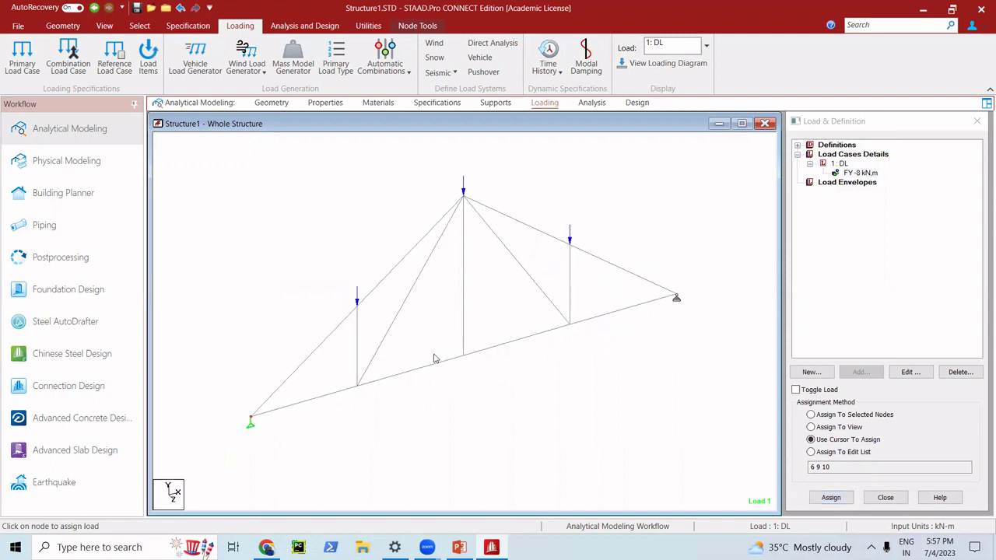
click(277, 109)
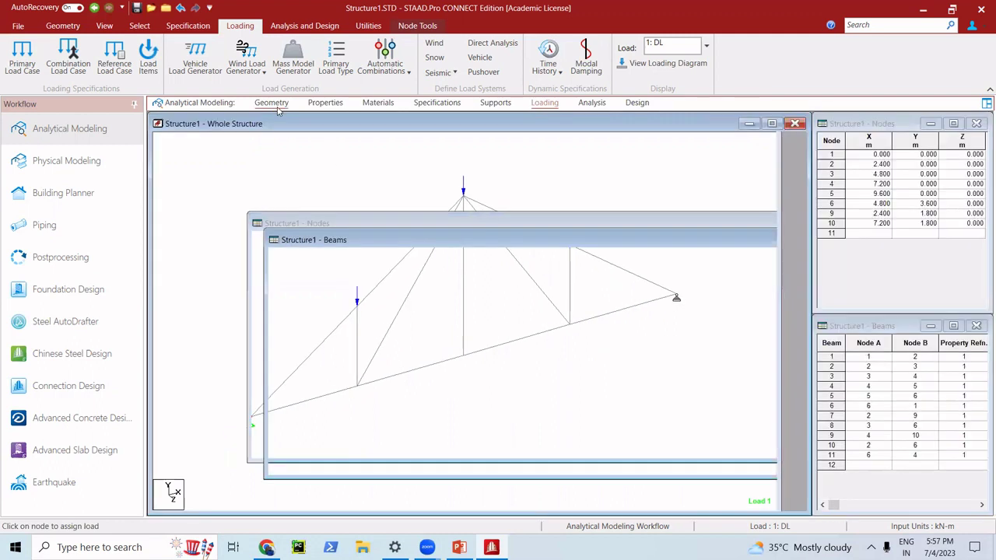
click(320, 103)
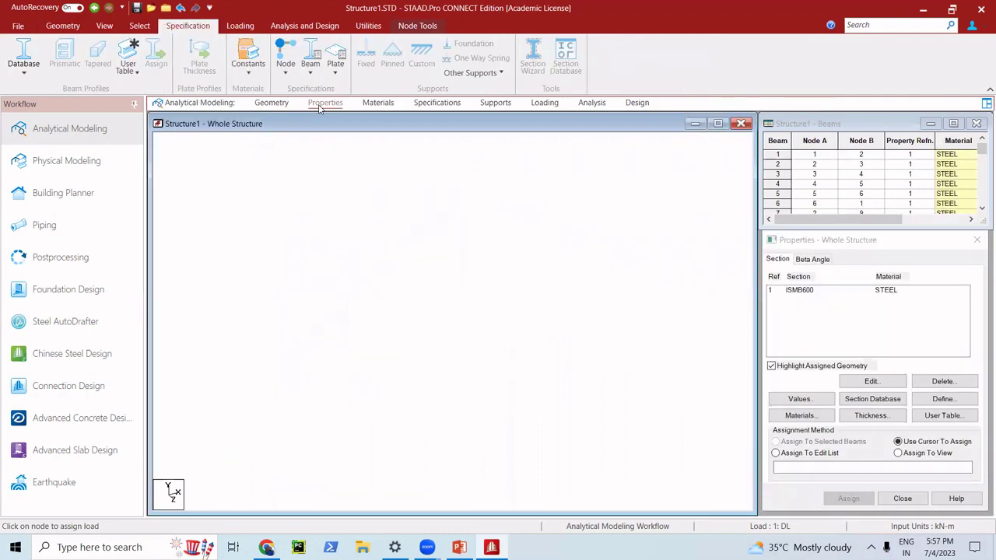
click(379, 104)
click(492, 104)
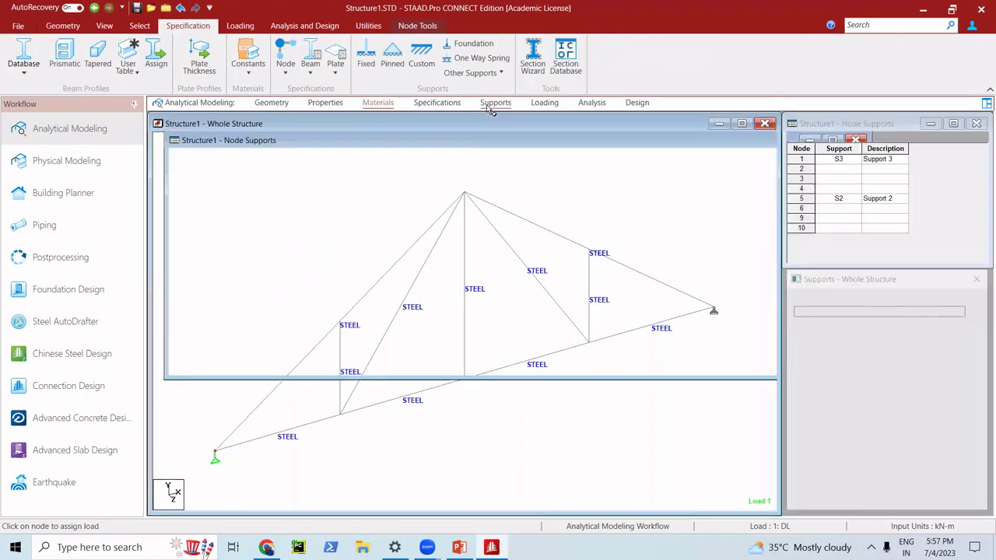
click(541, 104)
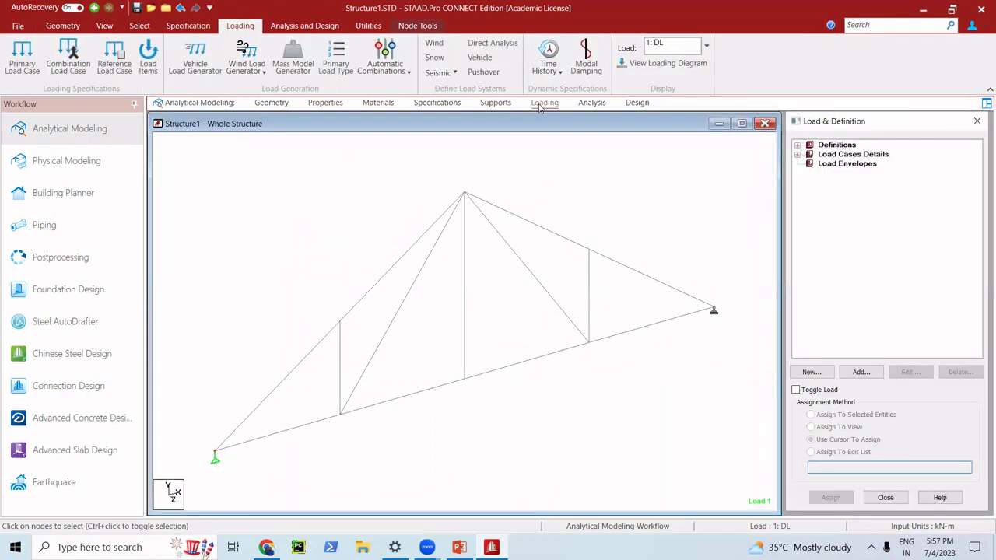
click(797, 154)
click(810, 164)
click(859, 173)
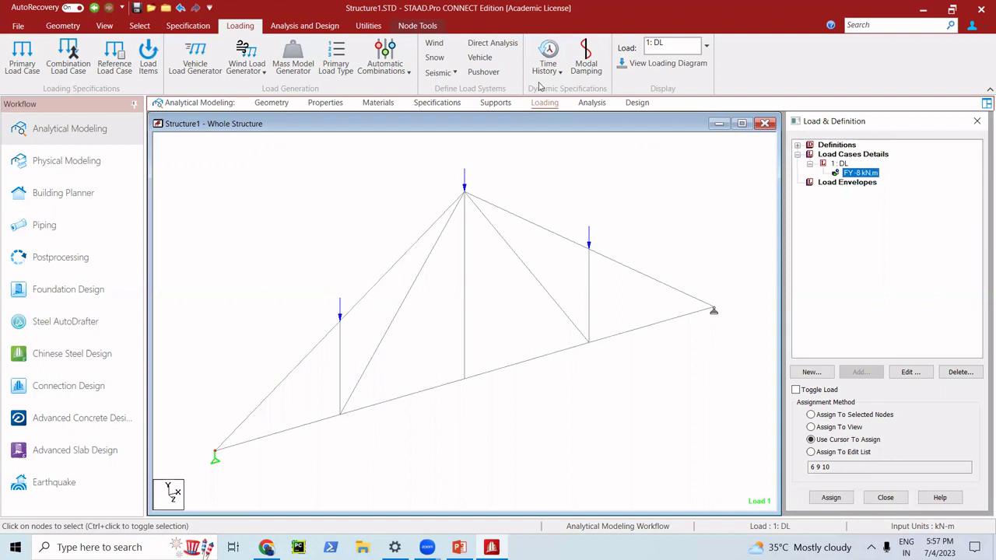
Step: Add a Perform Analysis command with the print option All and start assigning it
click(591, 103)
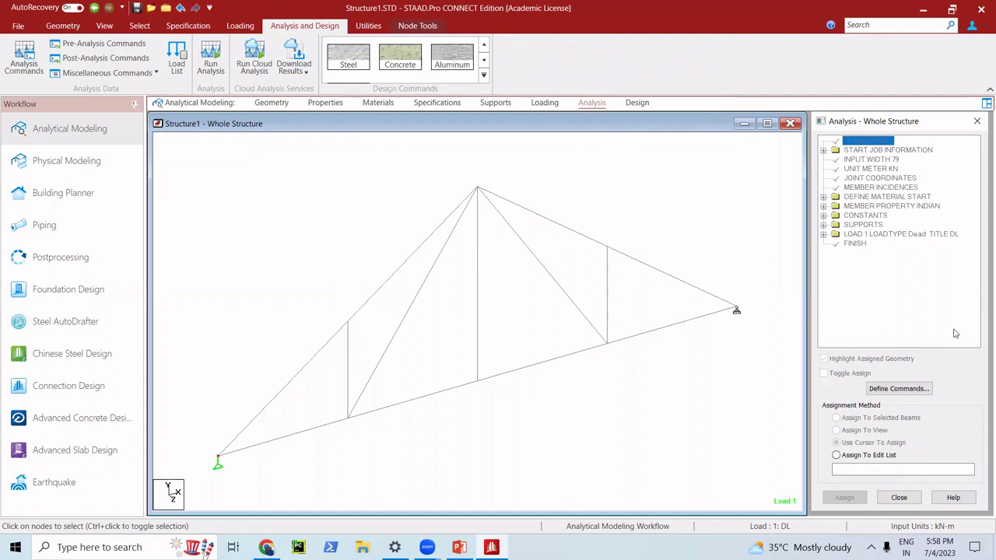
click(898, 388)
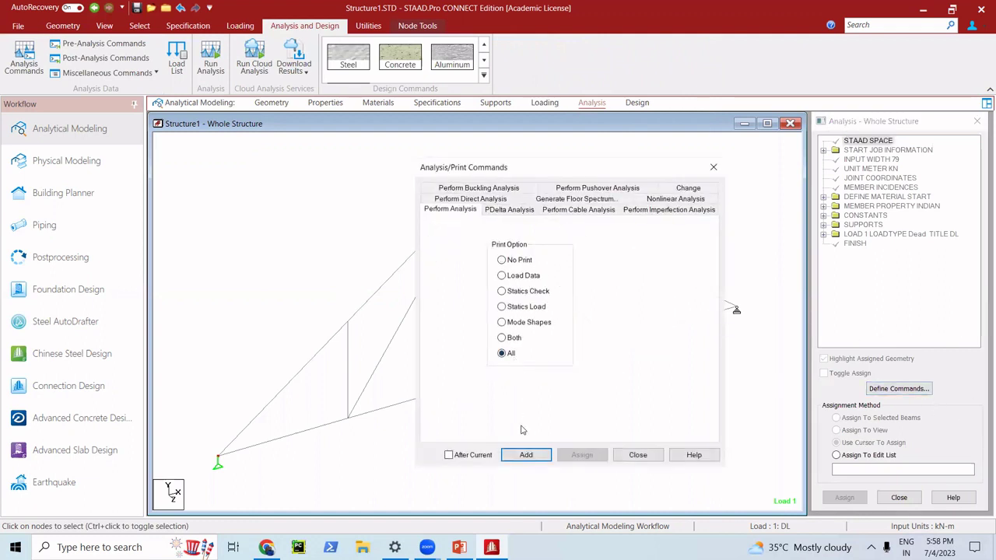
click(524, 454)
click(622, 459)
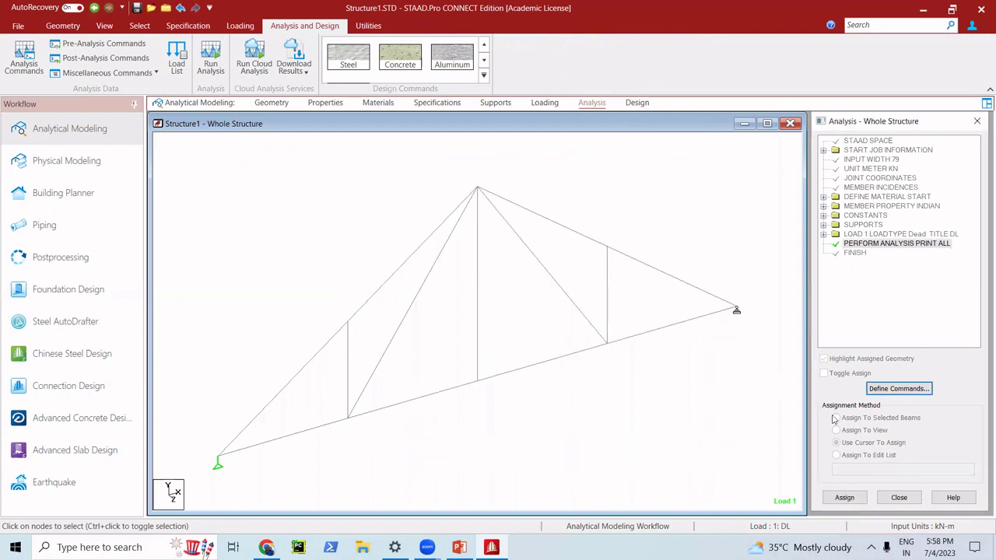
click(909, 245)
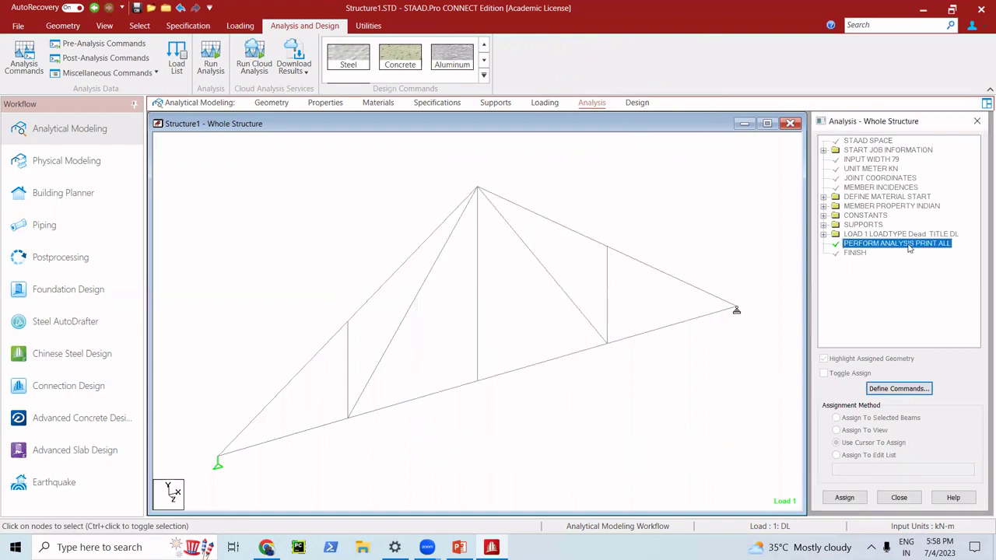
click(843, 498)
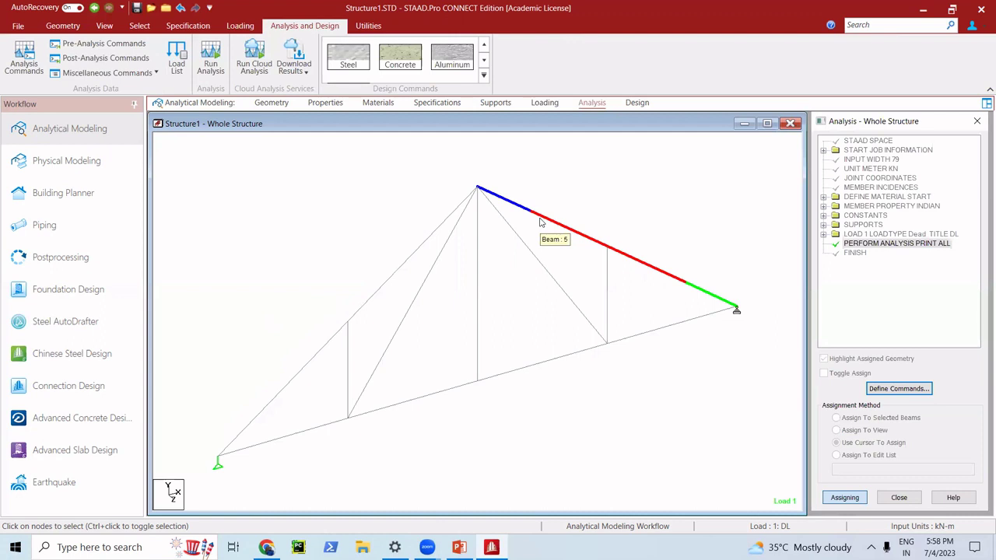
Step: Save the modified structure and run the analysis, then review the beginning of the output file and close it
click(217, 67)
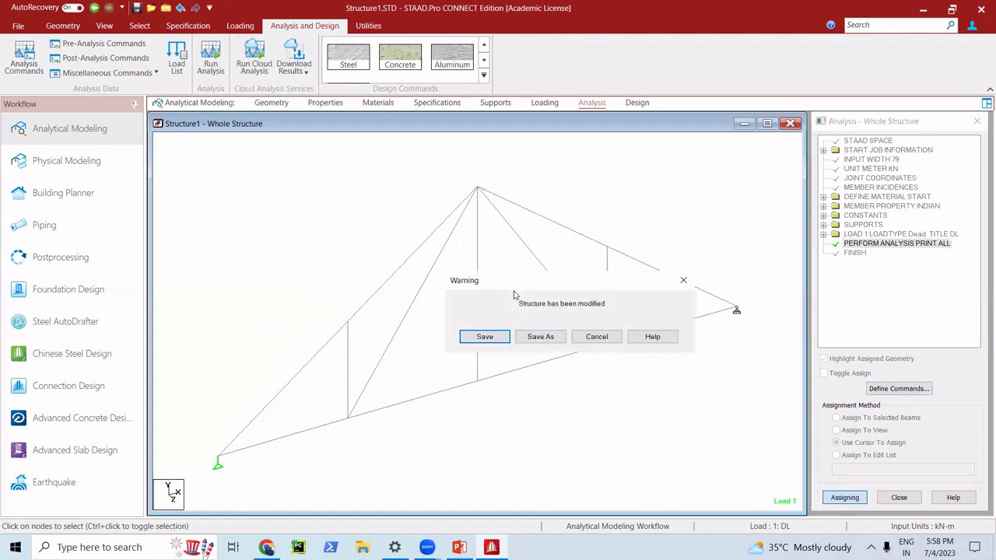
click(484, 337)
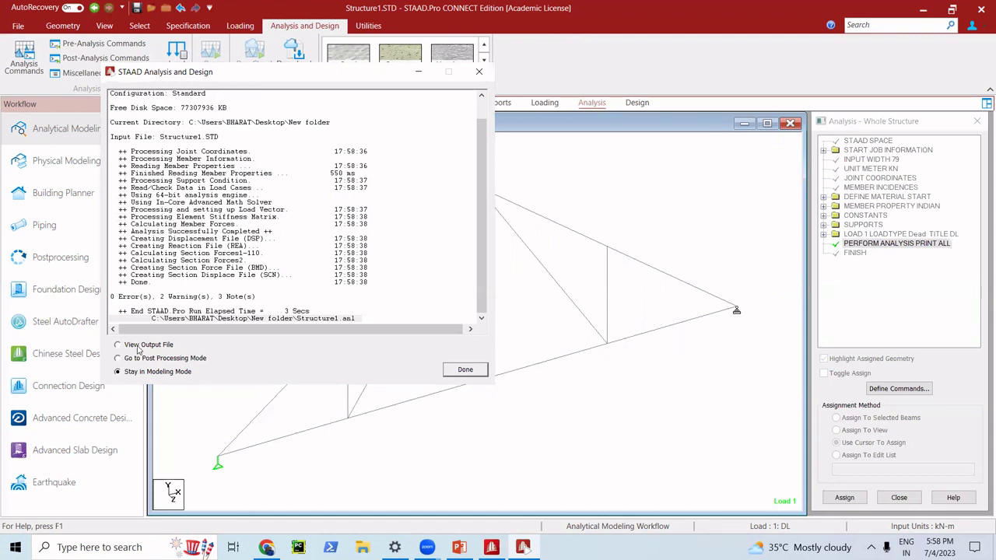
click(473, 370)
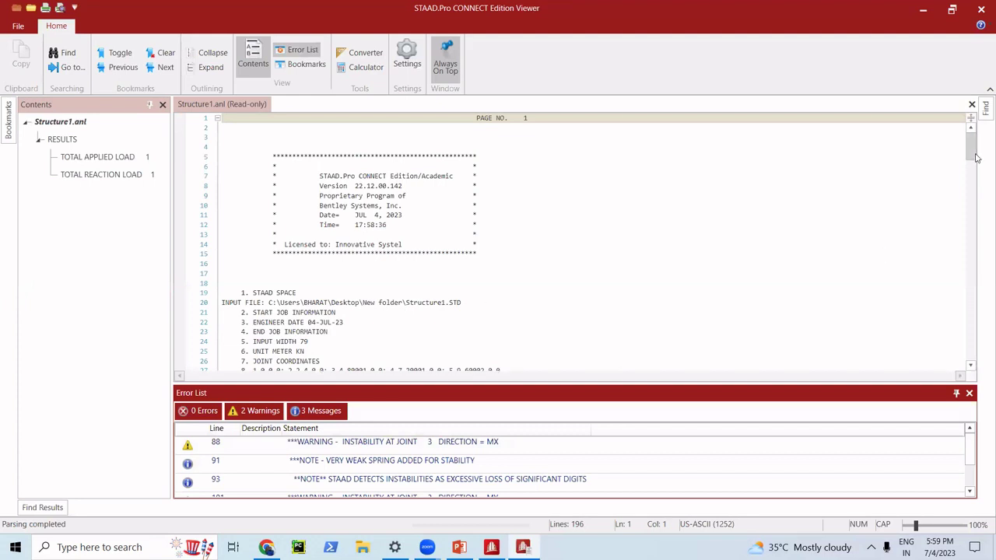
drag(970, 155, 970, 163)
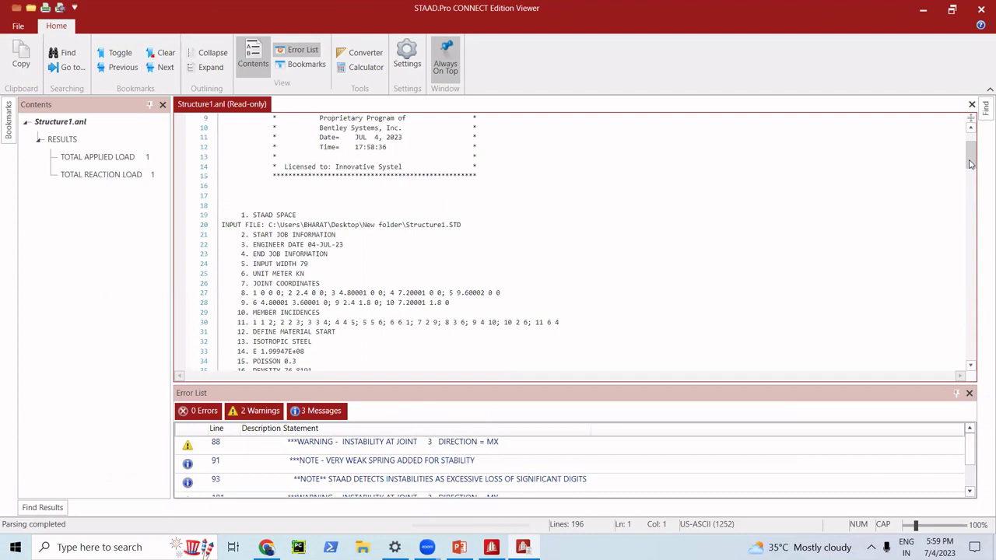
drag(971, 163, 945, 147)
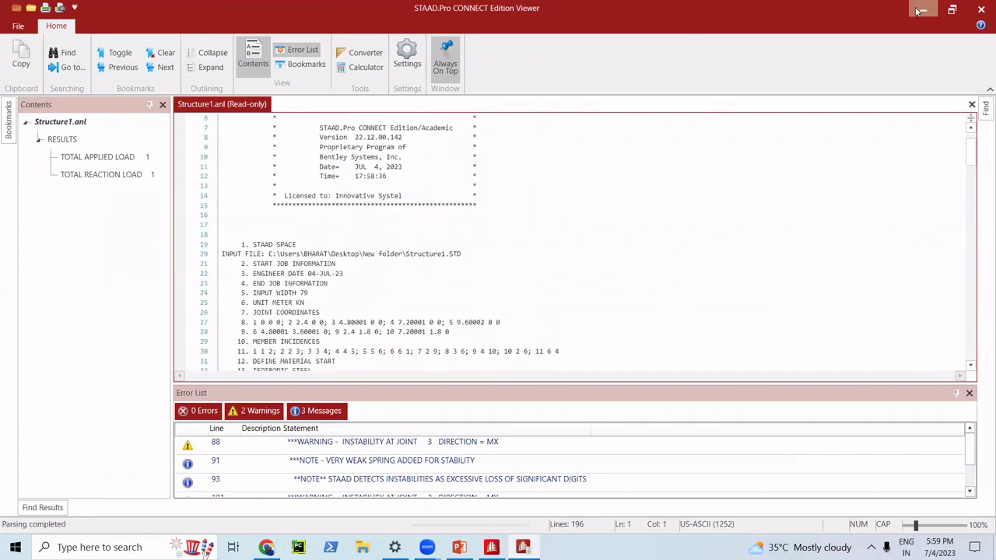
click(980, 10)
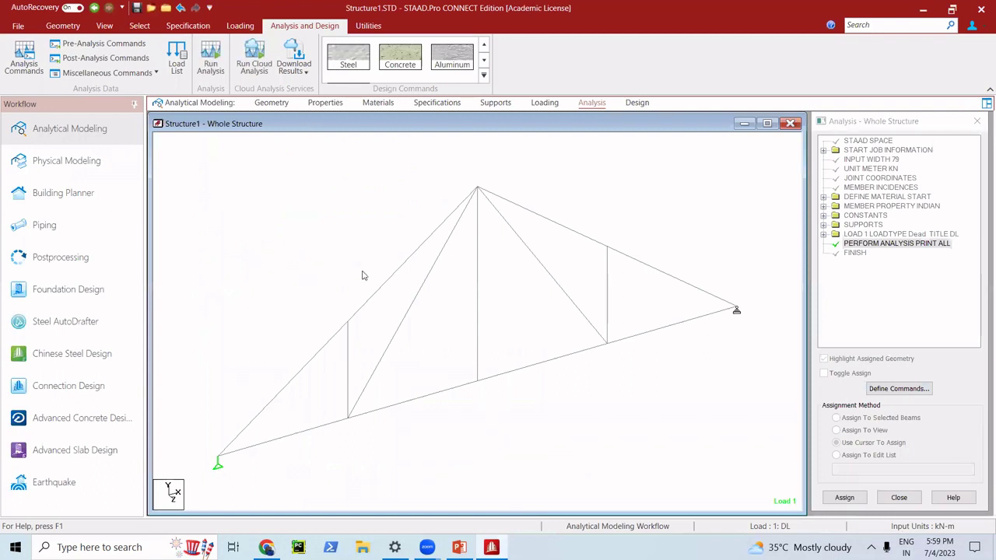
Step: Run the analysis again and go to post-processing mode with load case 1 DL selected for the results
click(219, 71)
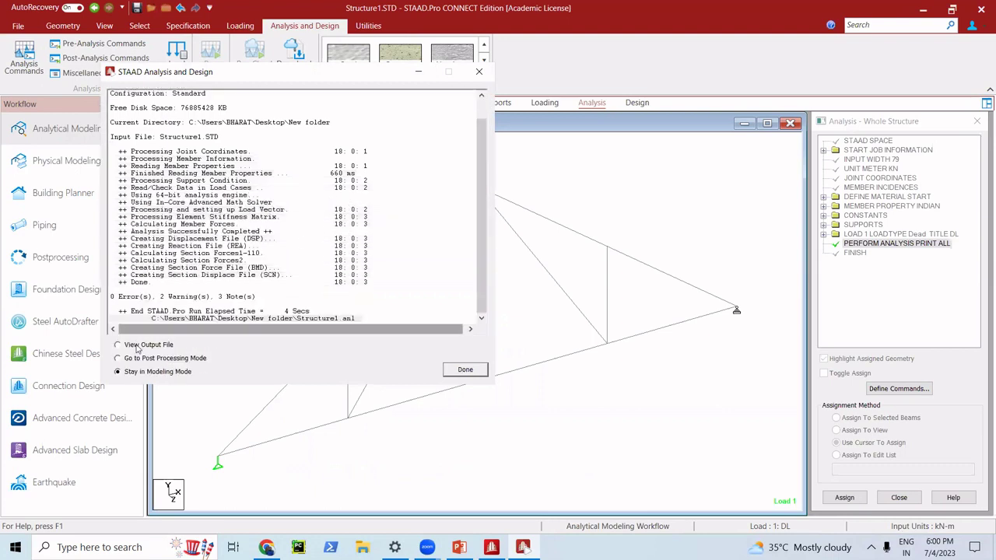
click(135, 358)
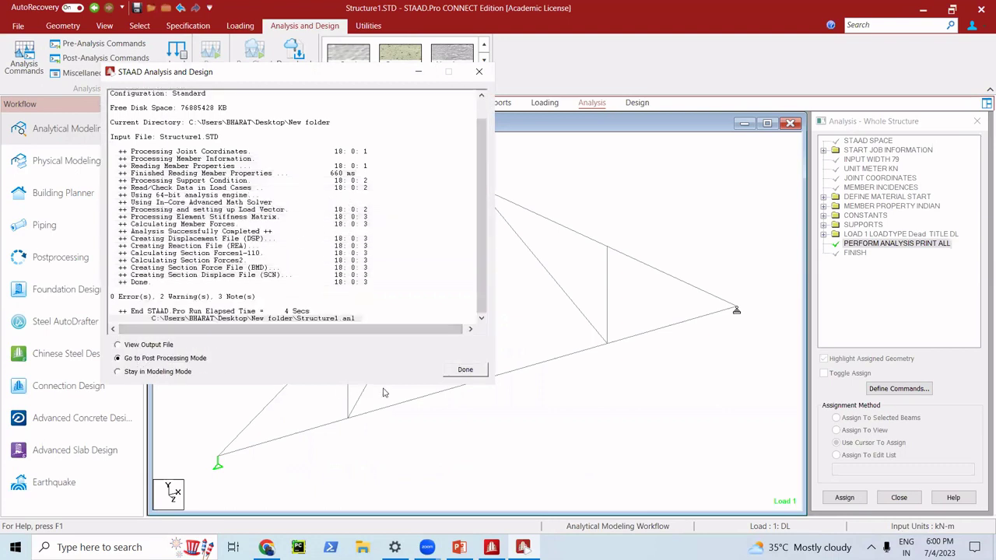
click(464, 370)
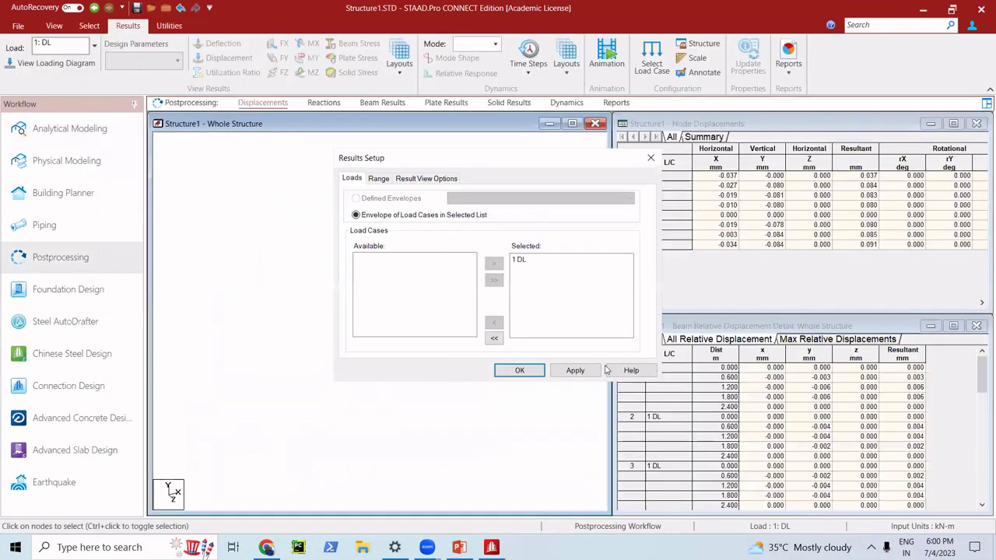
click(539, 372)
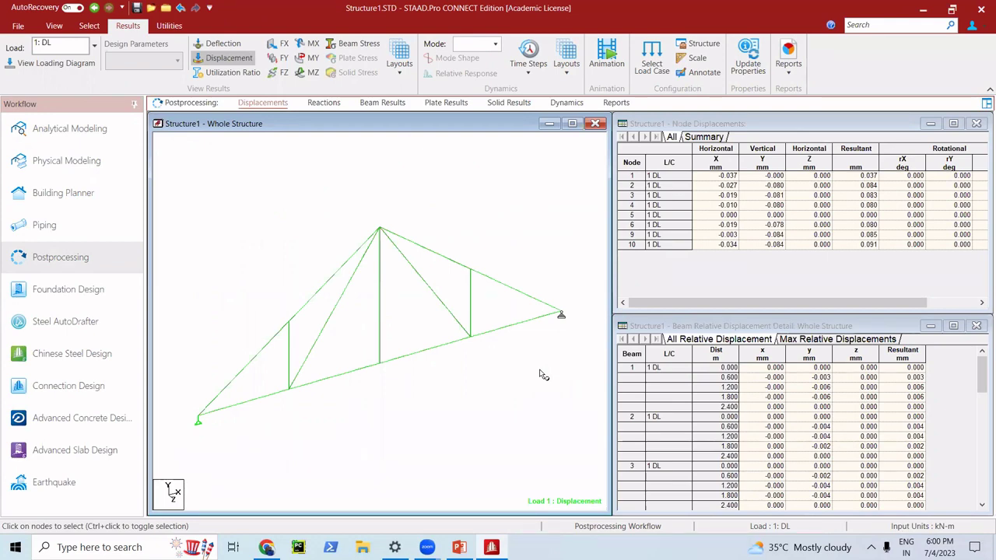
Step: Examine the support reactions, and the beam end forces of both end bottom chord members, the central vertical and the right top chord
click(323, 104)
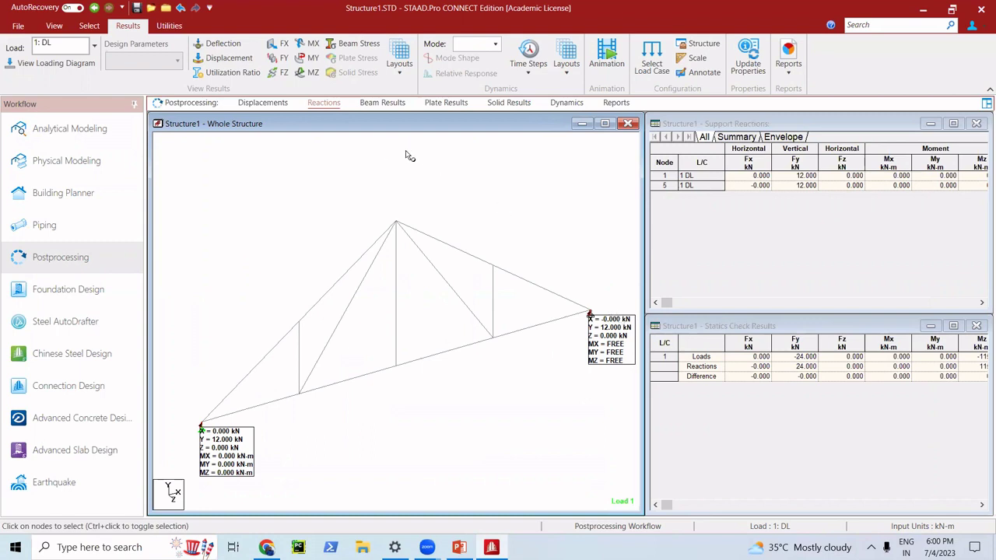
click(383, 103)
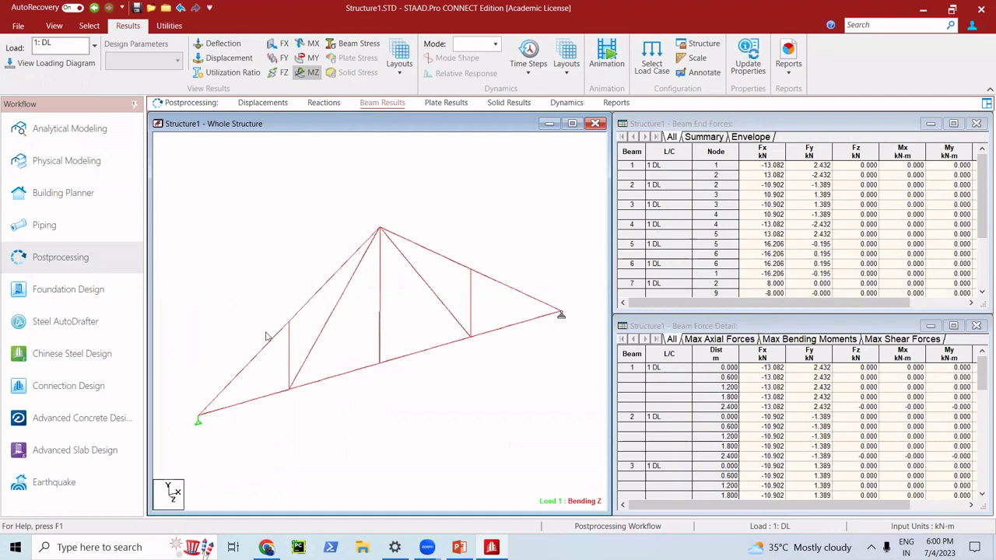
click(268, 398)
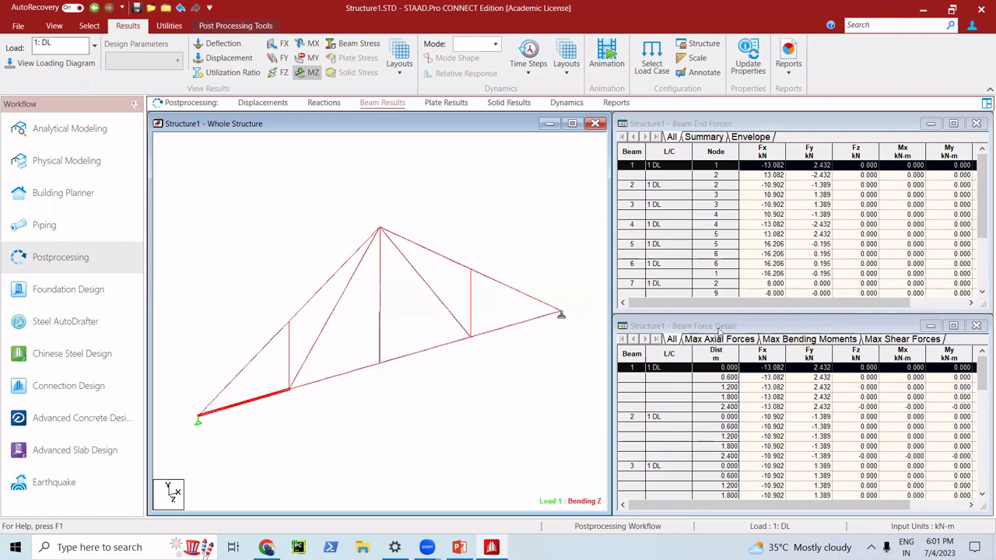
click(379, 302)
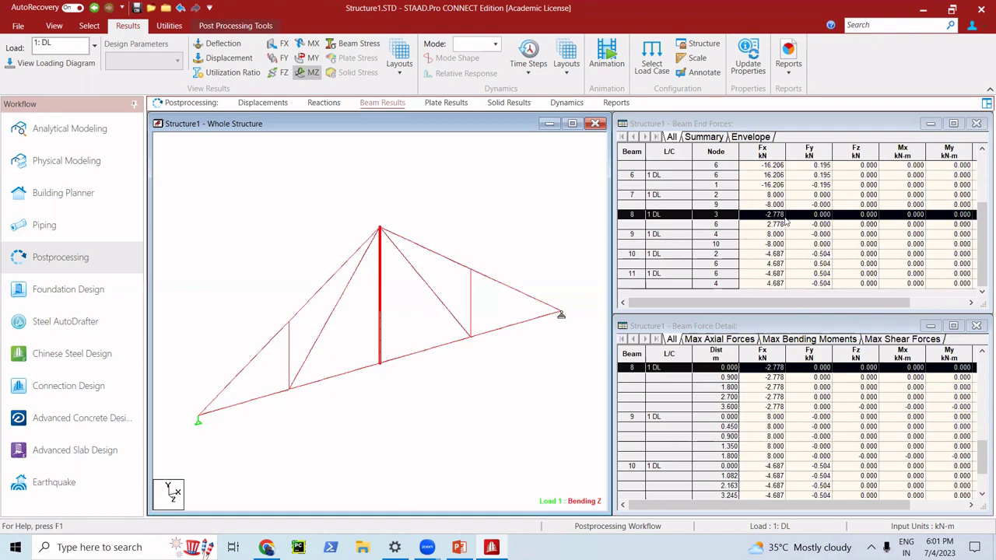
click(500, 335)
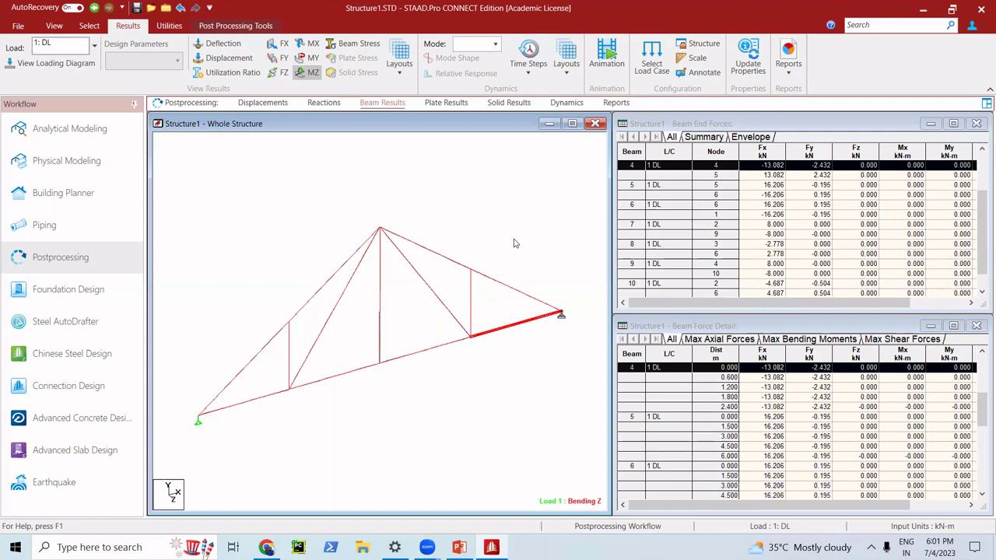
click(502, 285)
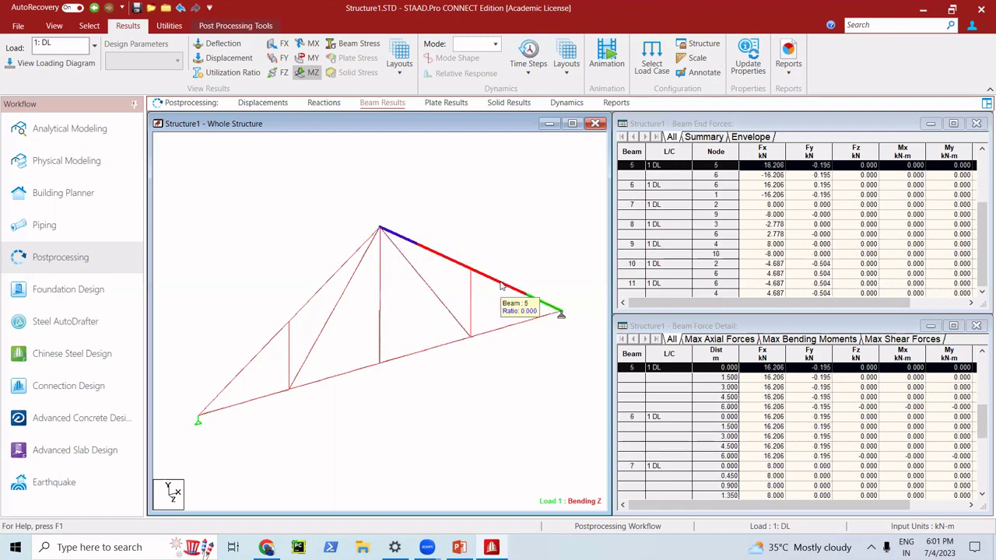
click(256, 398)
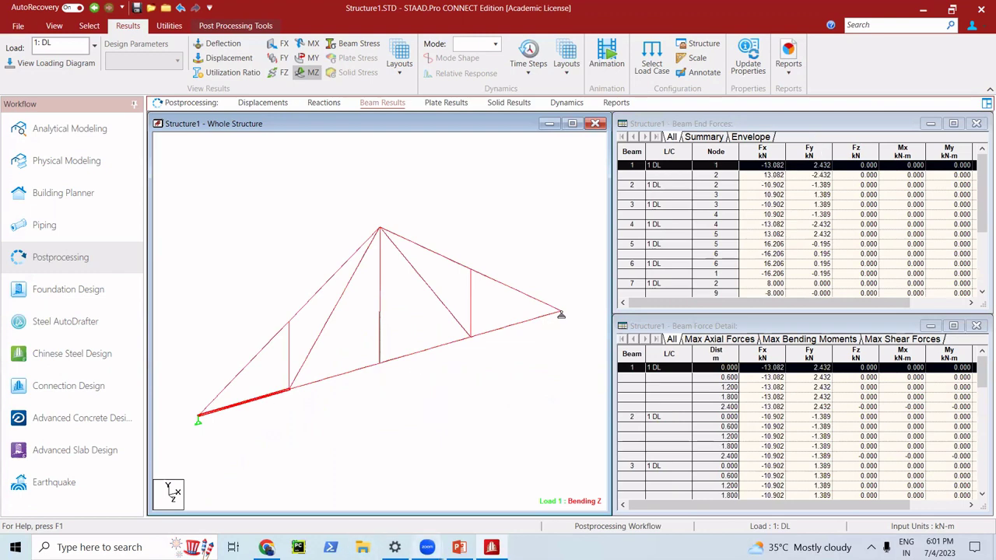
Step: Switch to PowerPoint to check the member forces on the truss summary slide, and return to STAAD.Pro to clear the member selection
click(477, 504)
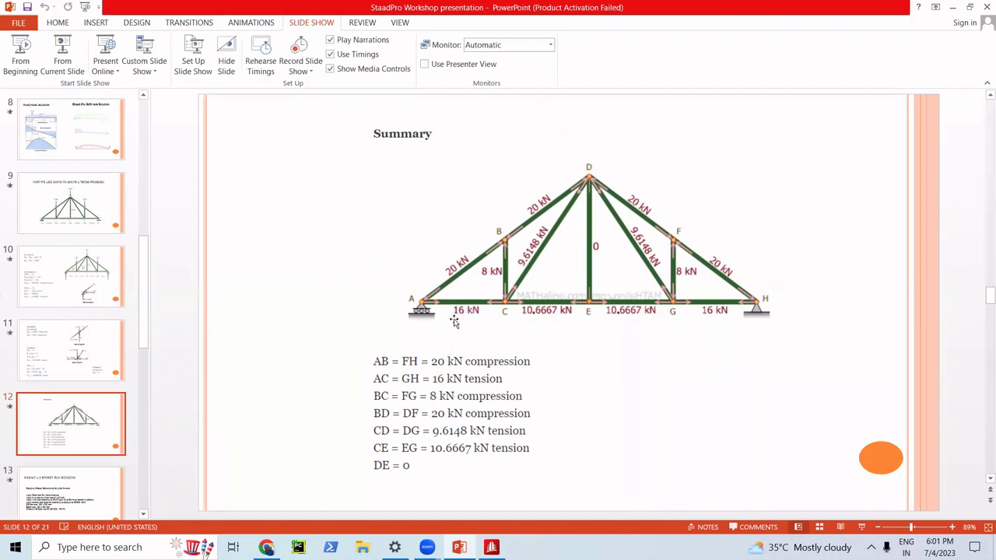
click(951, 9)
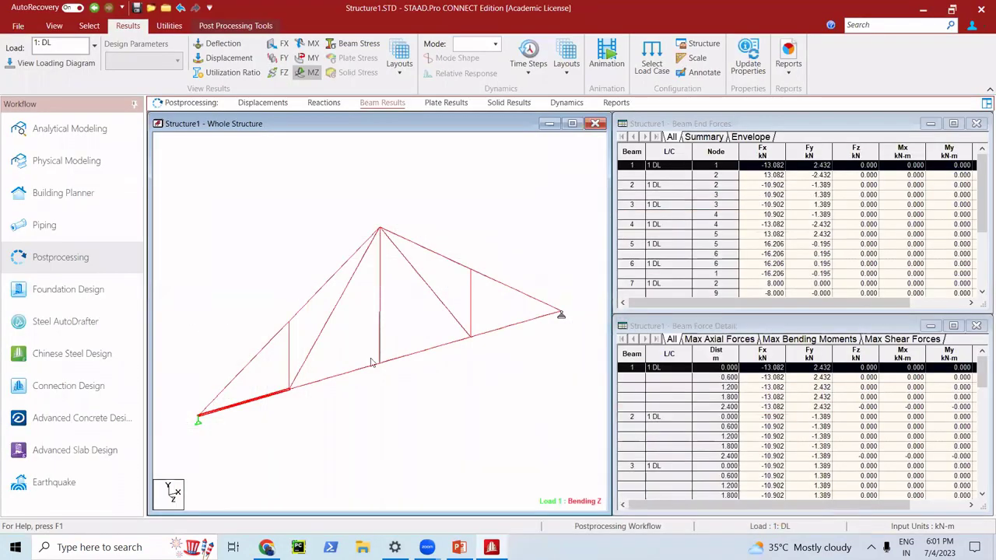
click(420, 410)
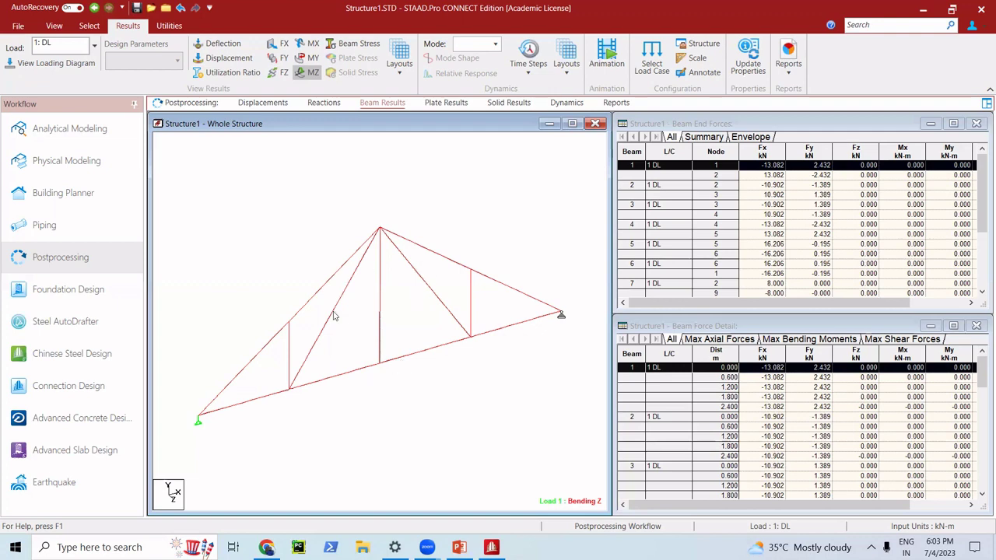
mouse_move(339, 305)
Step: Return to the Analytical Modeling workflow and add a Truss member specification for beams
click(70, 128)
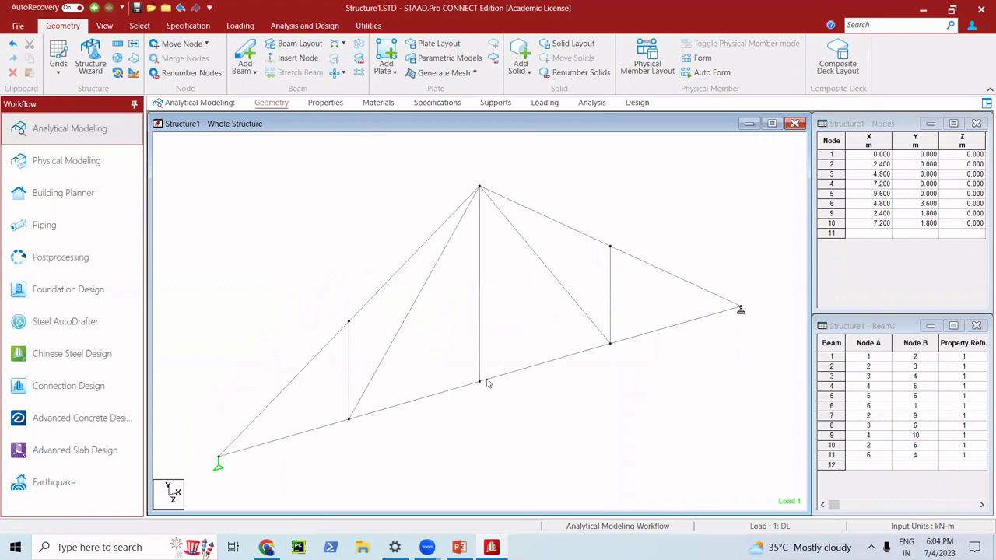
click(429, 105)
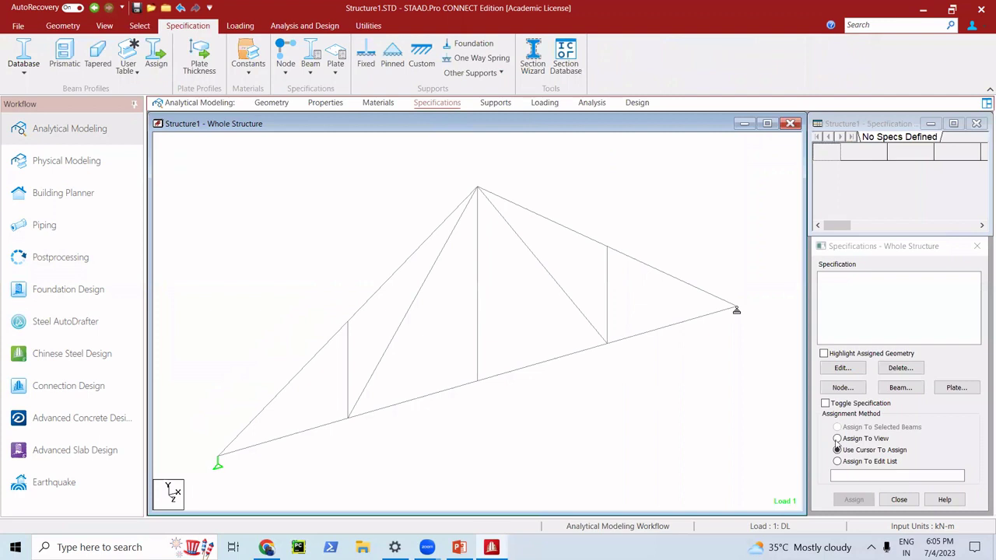
click(900, 388)
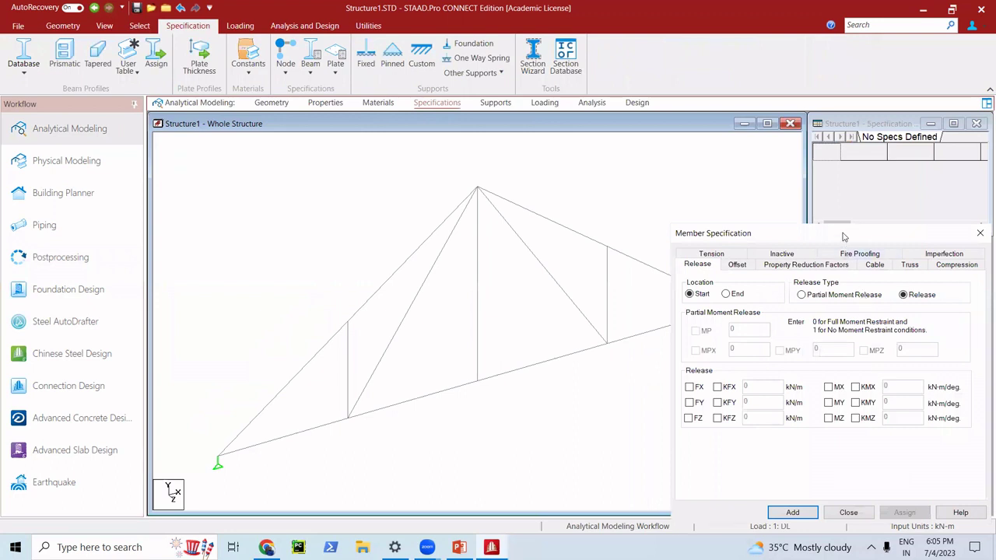
drag(842, 236, 560, 154)
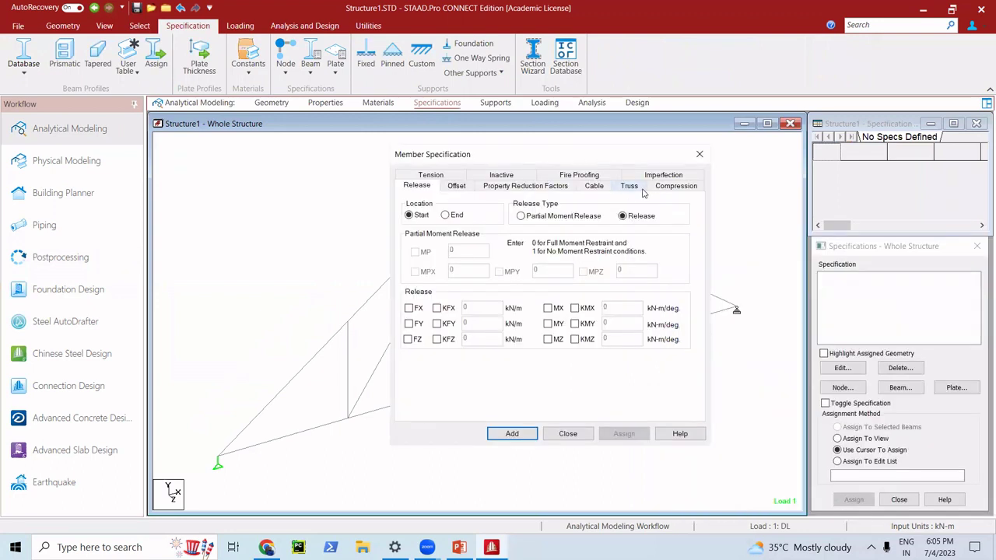
click(631, 186)
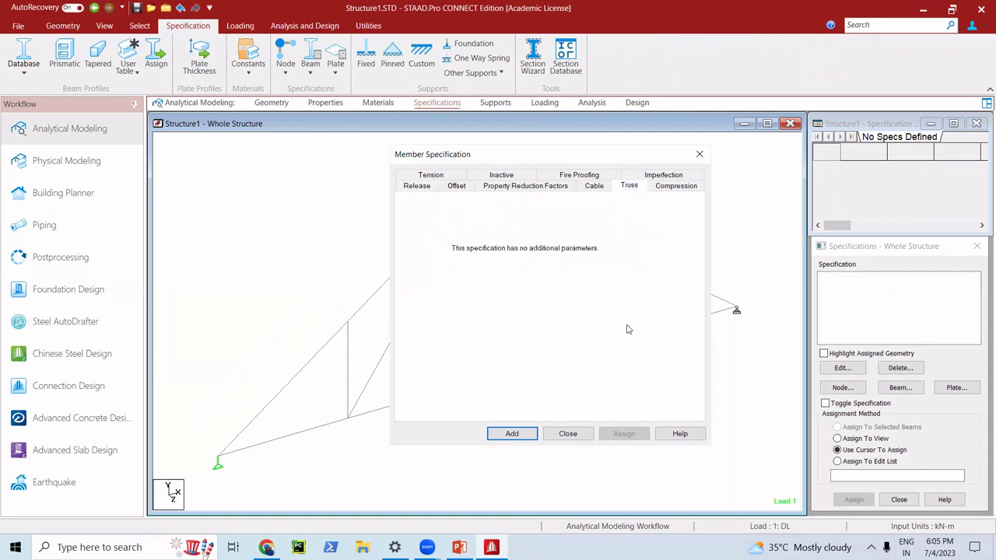
click(526, 435)
click(572, 433)
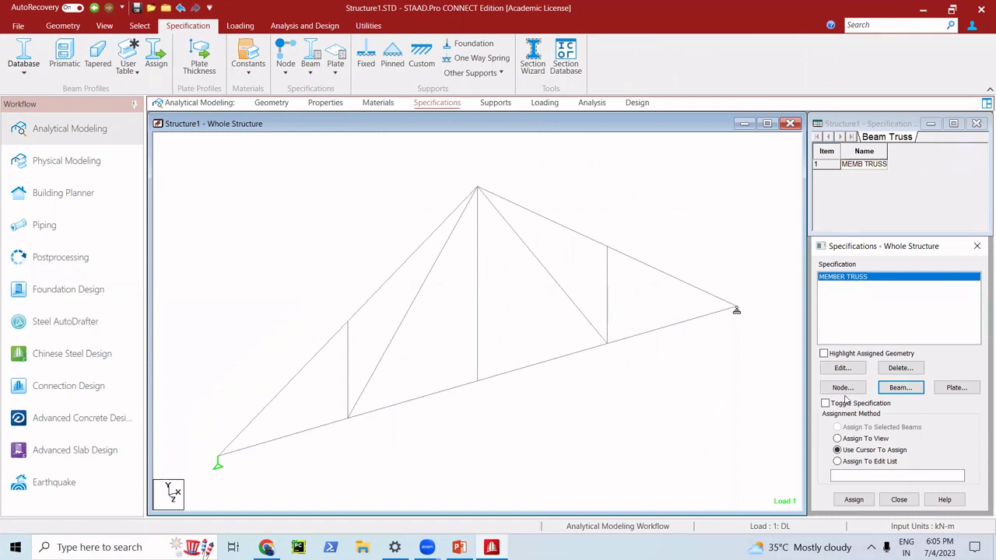
Step: Assign the MEMBER TRUSS specification to all members in the view and agree to delete the existing result files
click(838, 439)
click(856, 499)
click(885, 415)
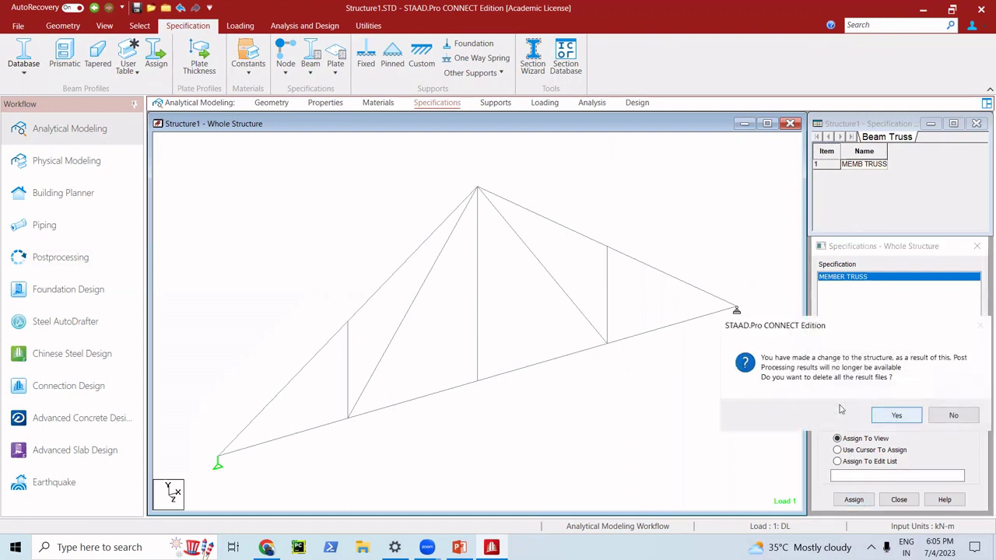
click(899, 413)
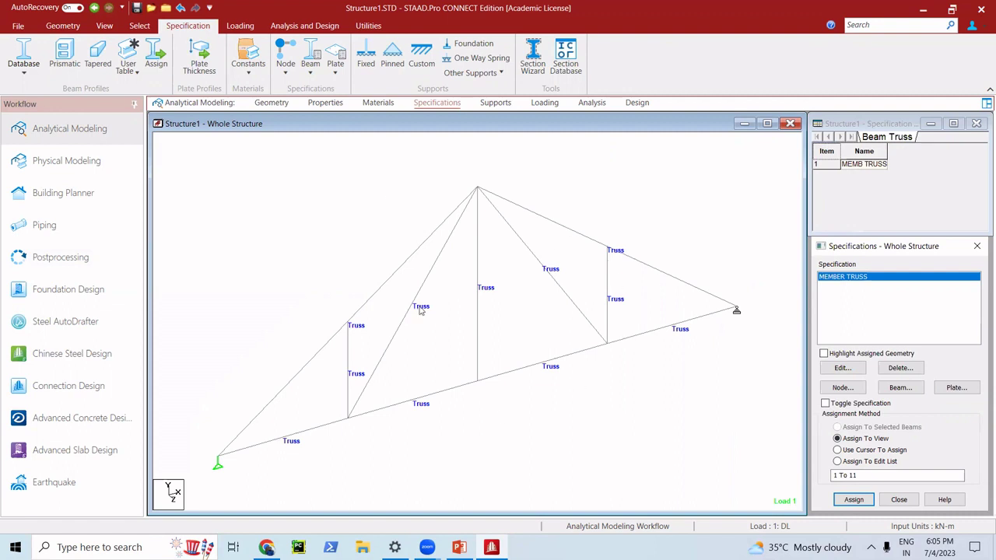
Step: Review the truss geometry, section properties, materials, specifications and supports, plus the nodal load in load case 1: DL
click(272, 103)
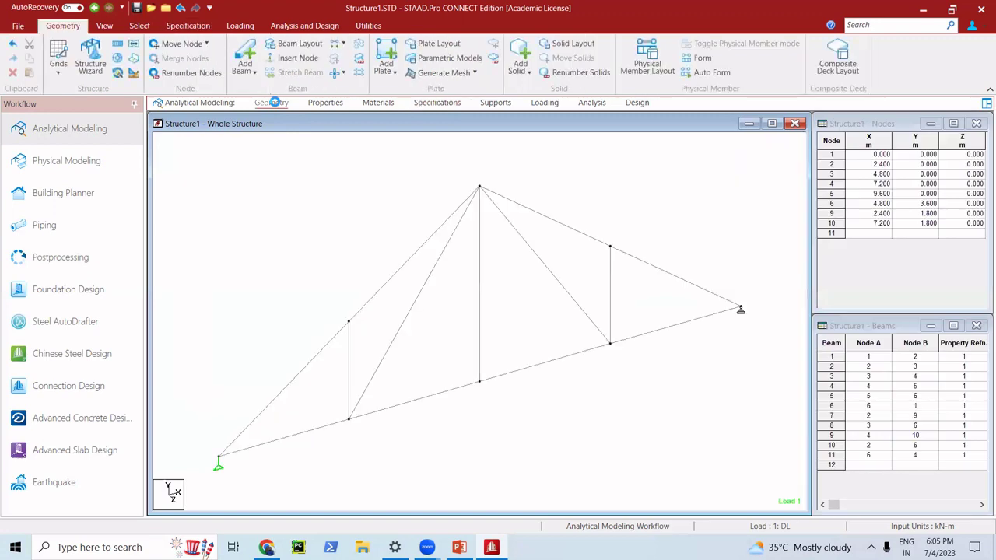
click(313, 103)
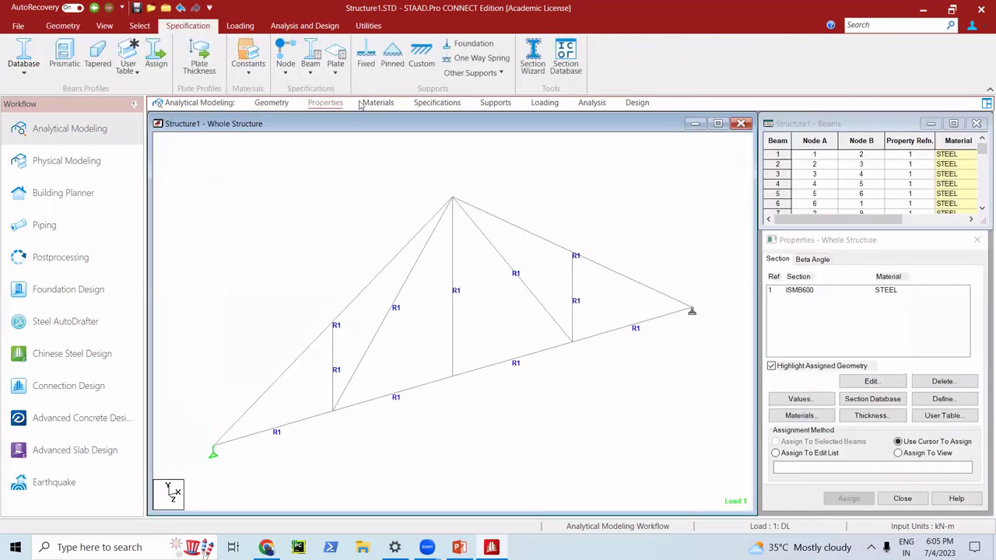
click(376, 103)
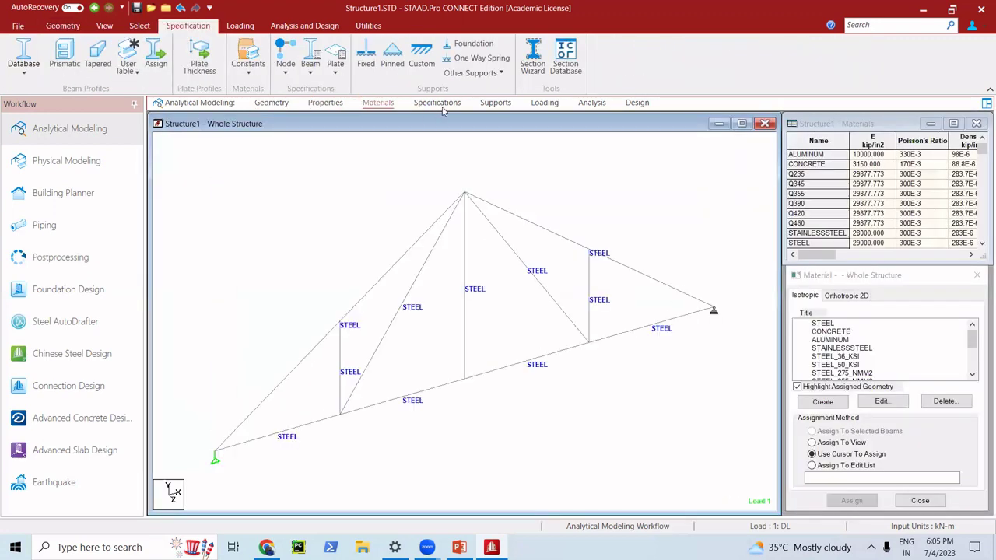
click(437, 104)
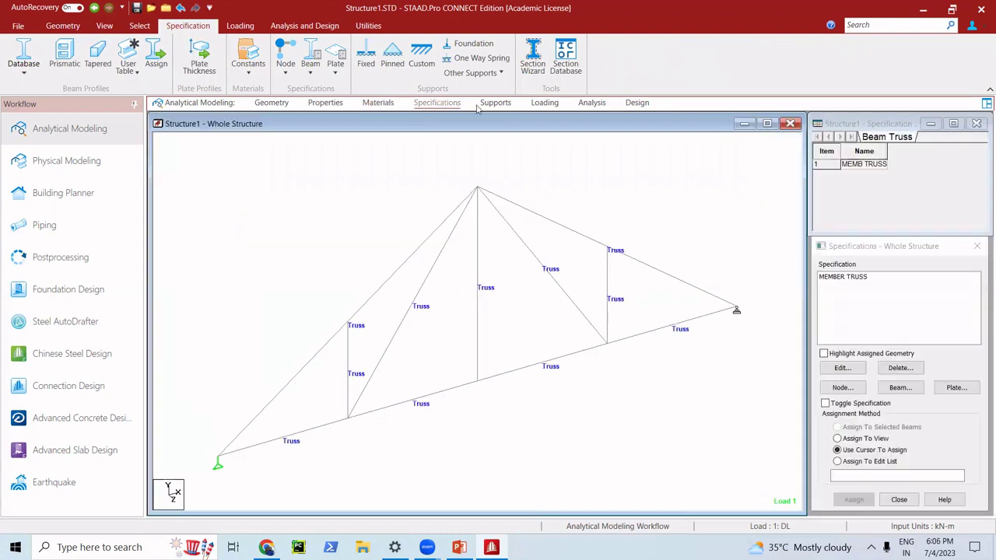
click(495, 104)
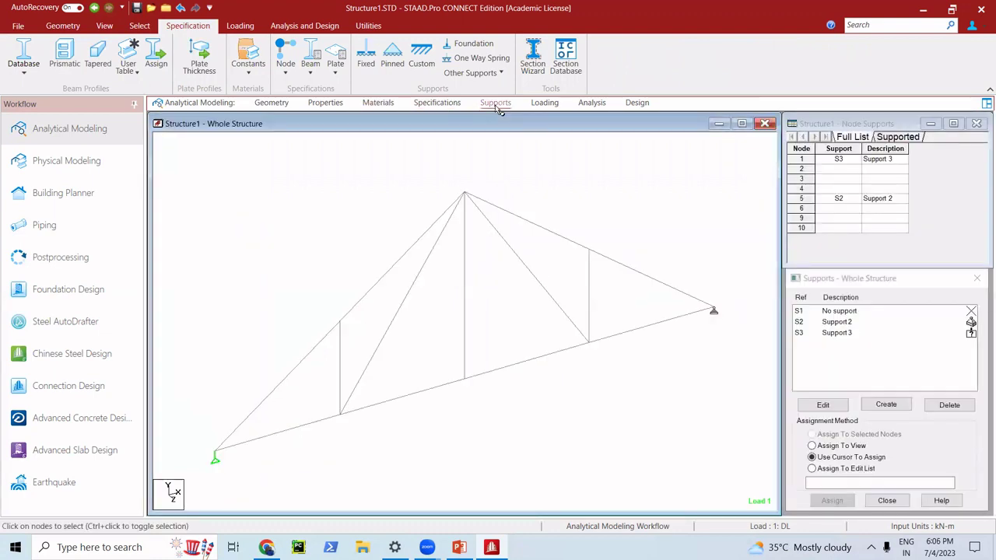
click(545, 103)
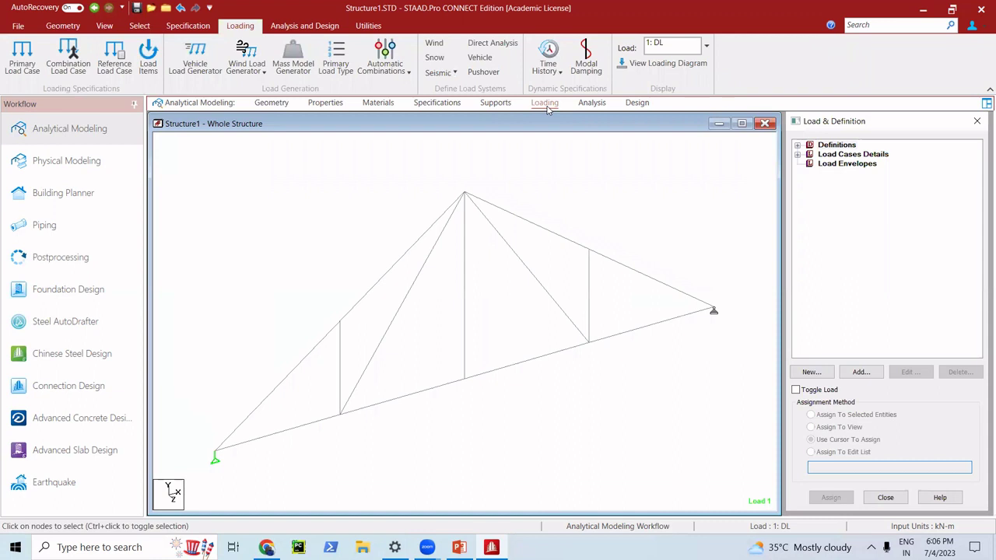
click(796, 154)
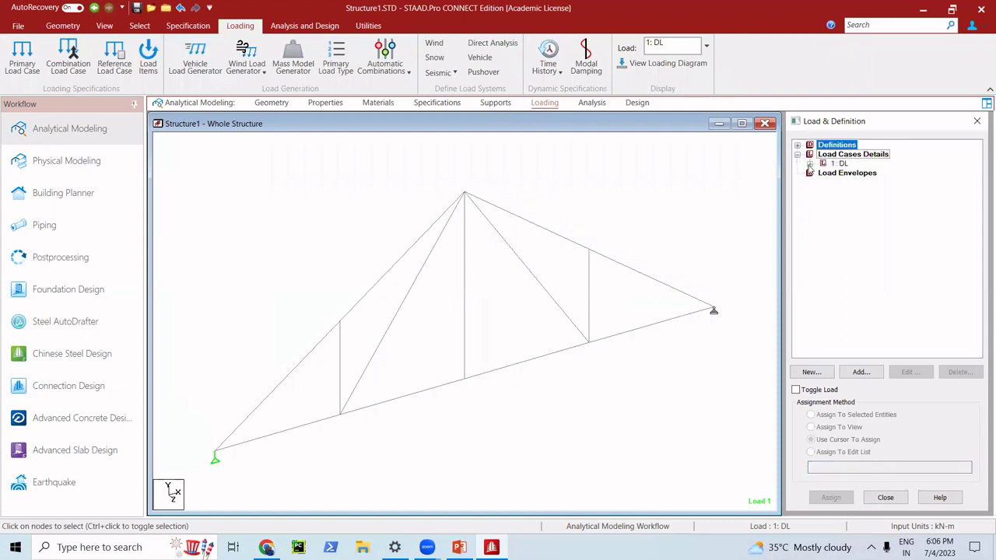
click(809, 164)
click(856, 173)
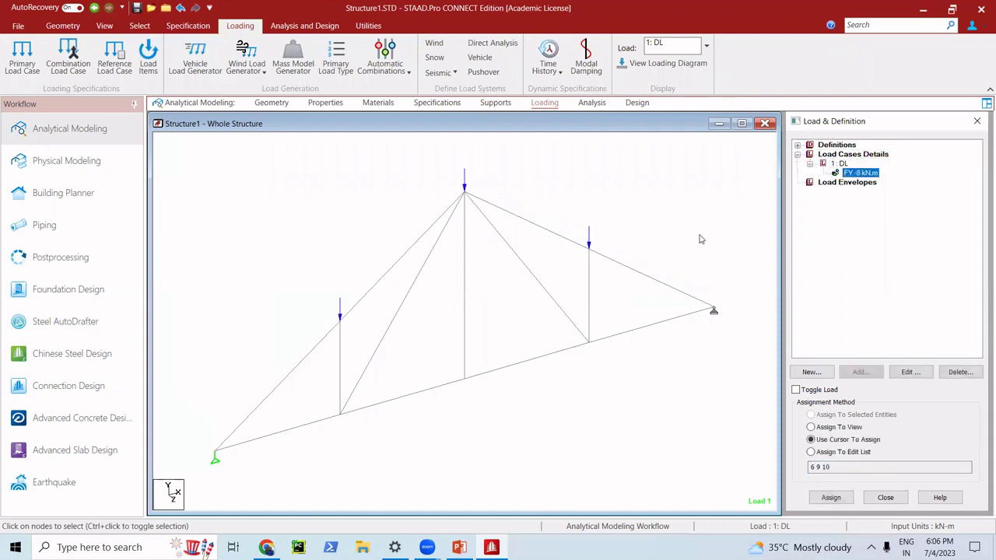
Step: Run the analysis, saving the modified structure, and go to post-processing mode with the results setup accepted
click(591, 102)
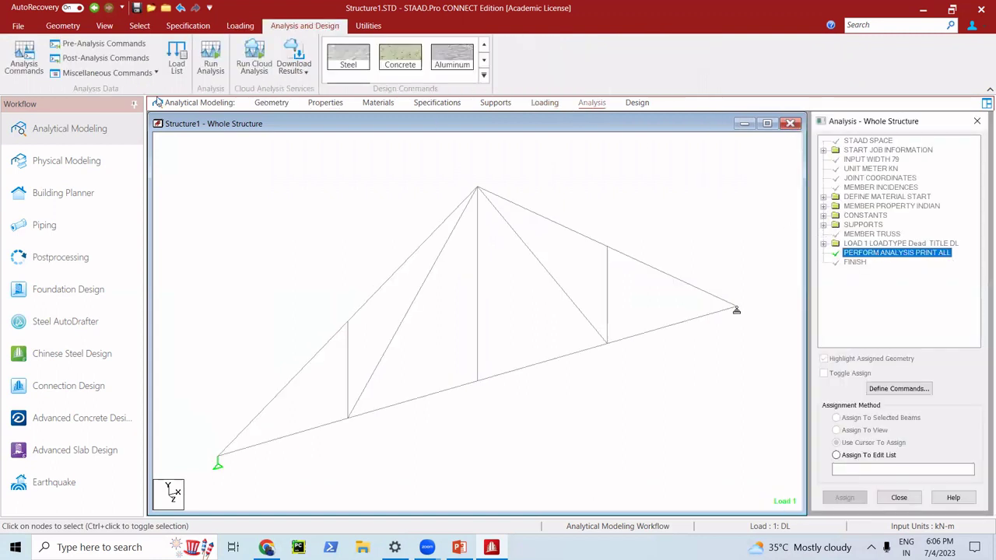
click(210, 59)
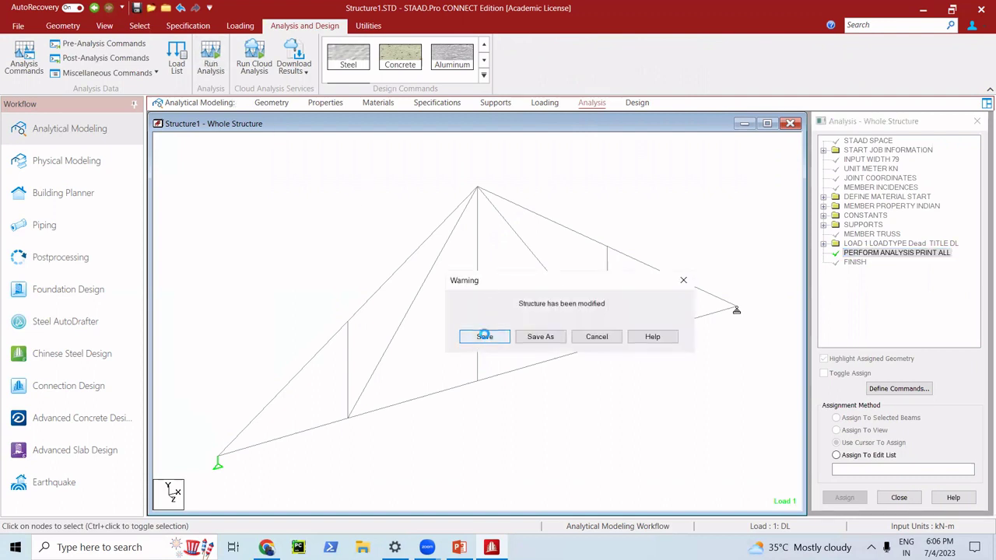
click(485, 336)
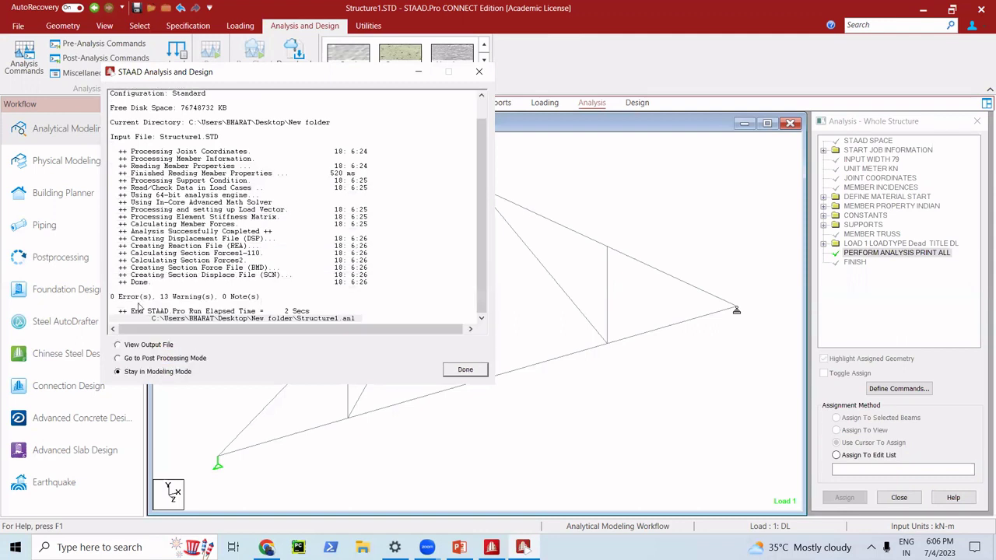
click(137, 361)
click(464, 371)
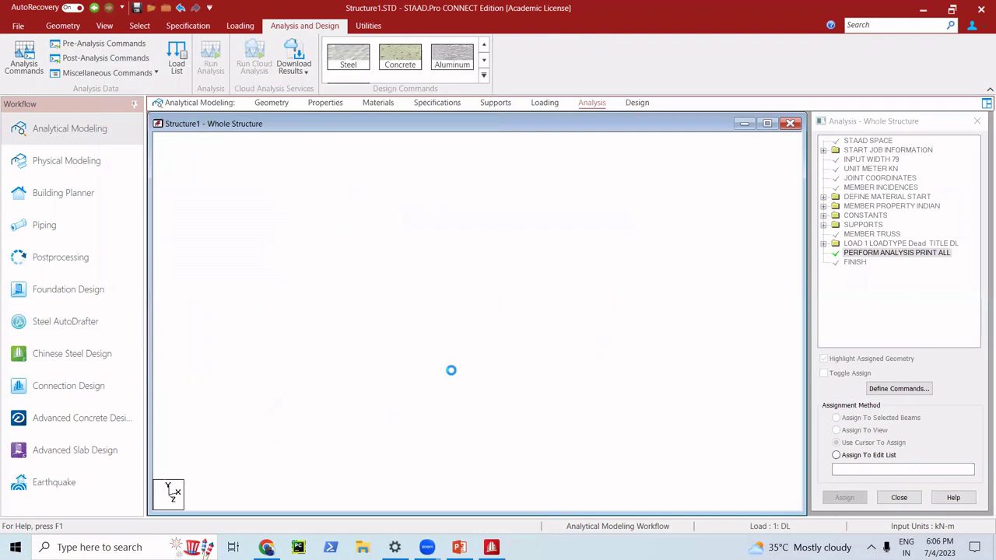
click(535, 371)
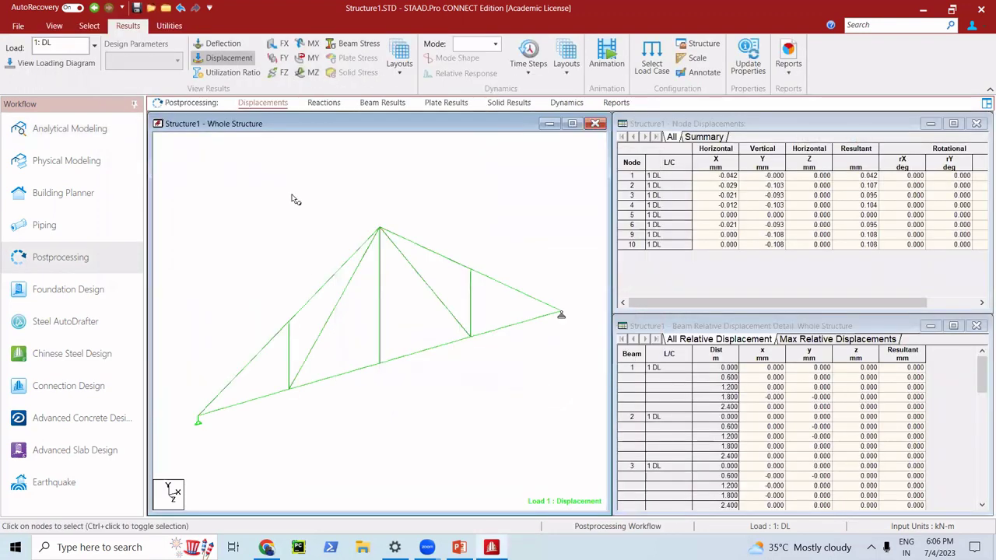
Step: Examine the support reactions, and the beam end forces of the central vertical and the left end bottom chord member
click(321, 106)
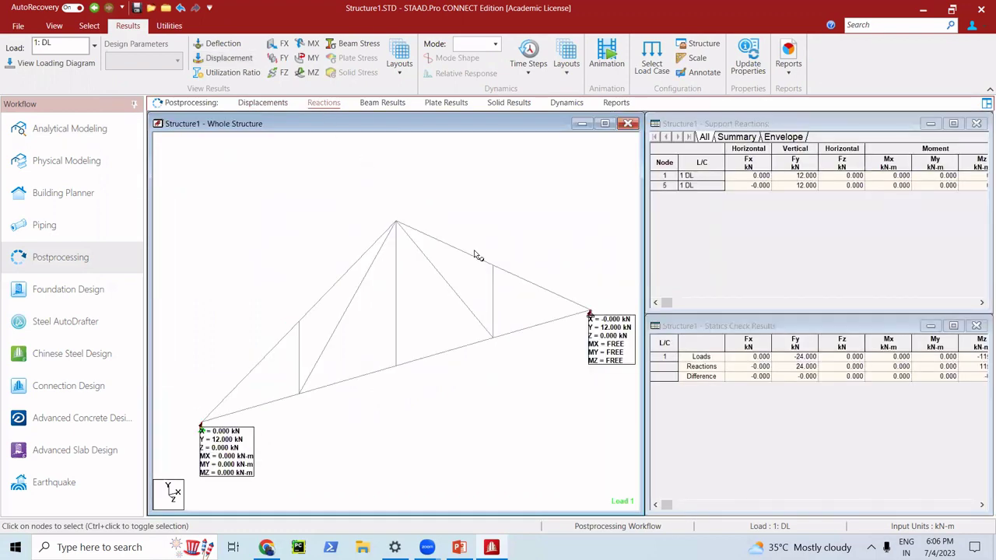
click(383, 102)
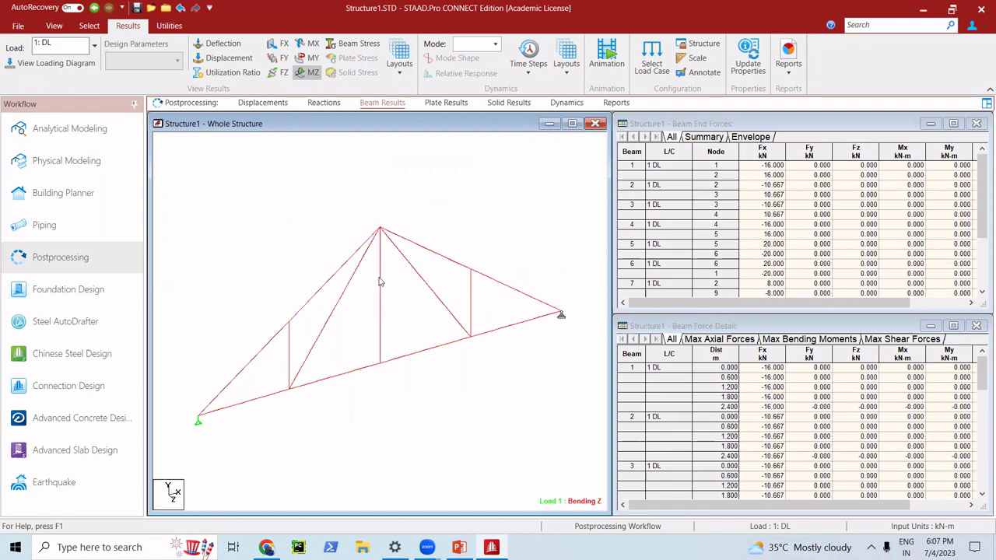
click(380, 284)
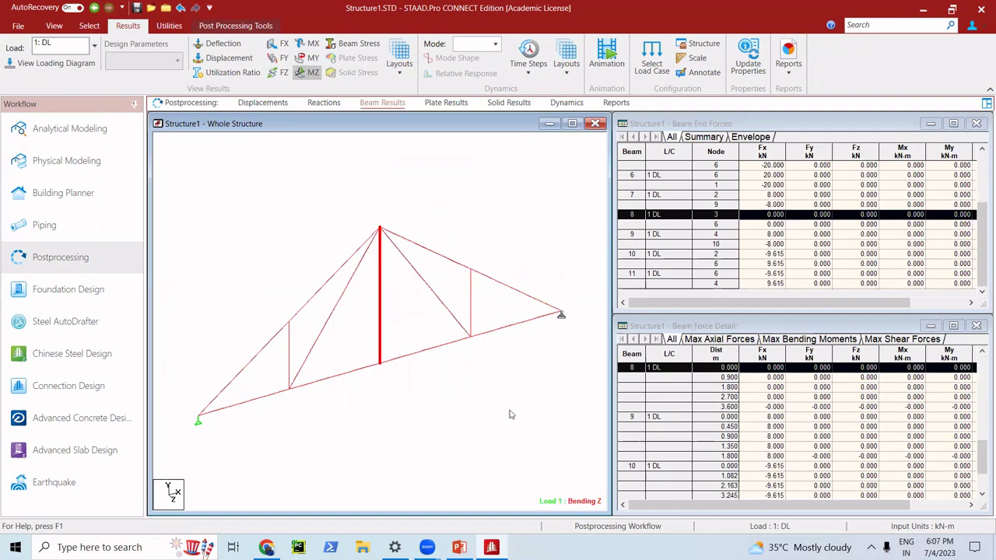
click(244, 404)
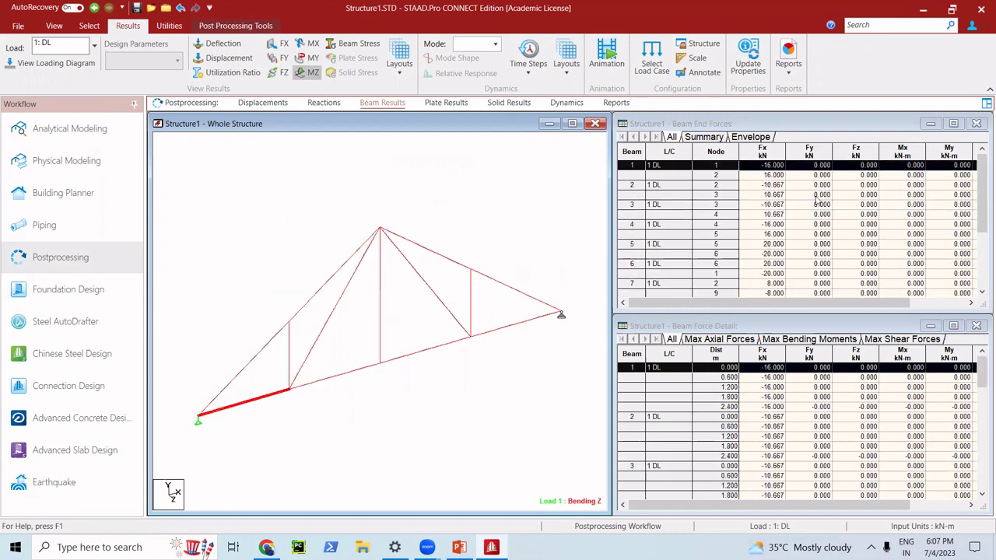
Step: Check the truss summary slide in PowerPoint, and return to STAAD.Pro to examine the forces in the left diagonal and left vertical
mouse_move(459, 547)
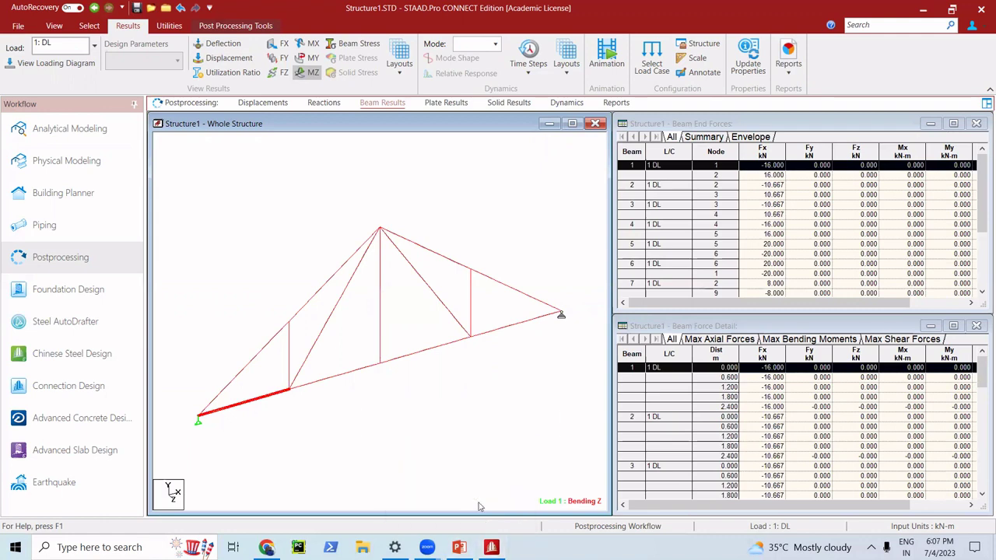
click(480, 507)
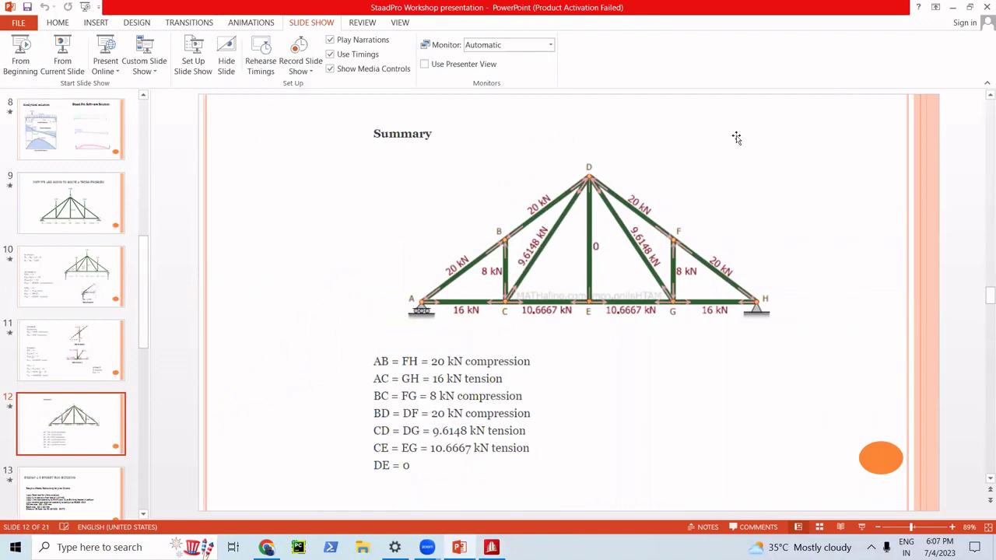
click(953, 9)
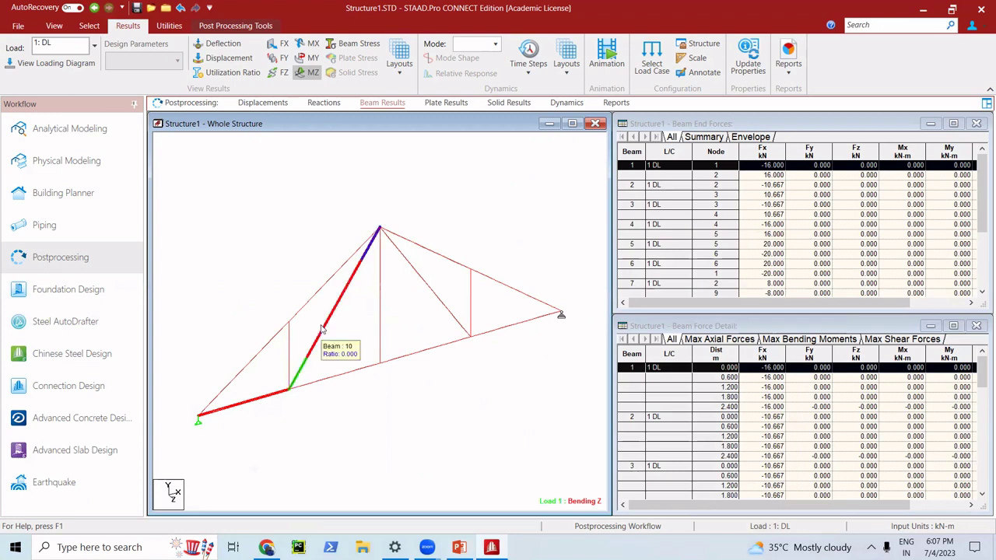
click(322, 329)
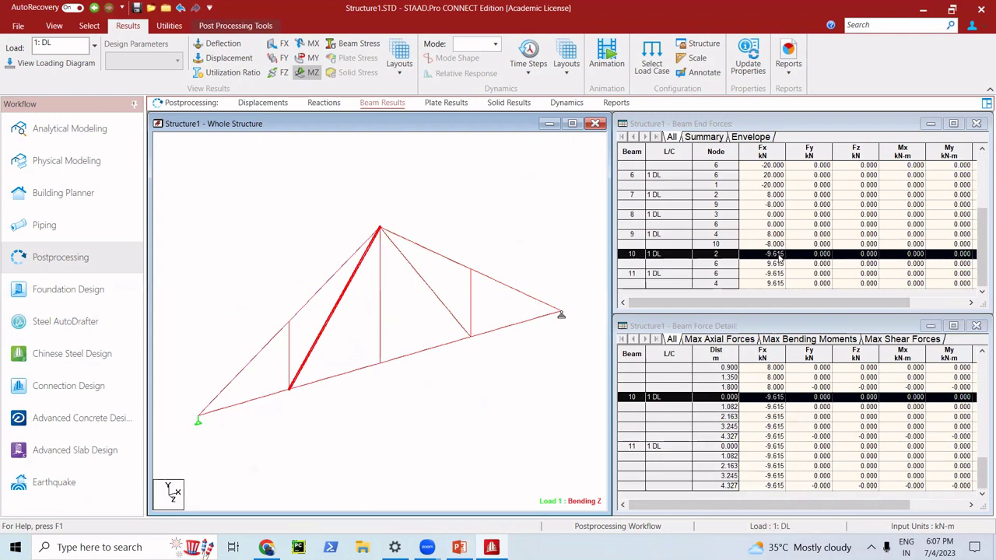
click(289, 350)
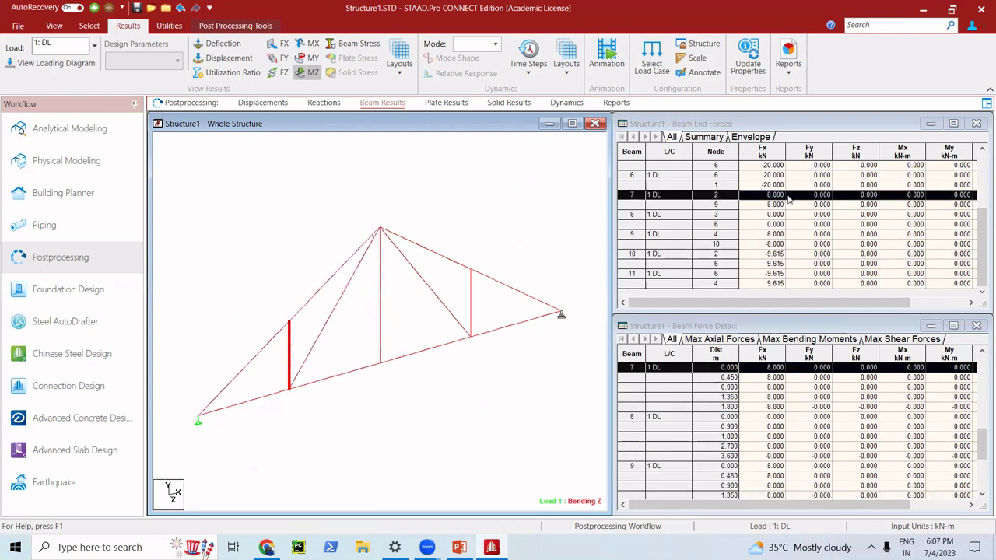
Step: Consult the PowerPoint summary slide again, and return to STAAD.Pro to examine the forces in the left top chord and right vertical
mouse_move(459, 547)
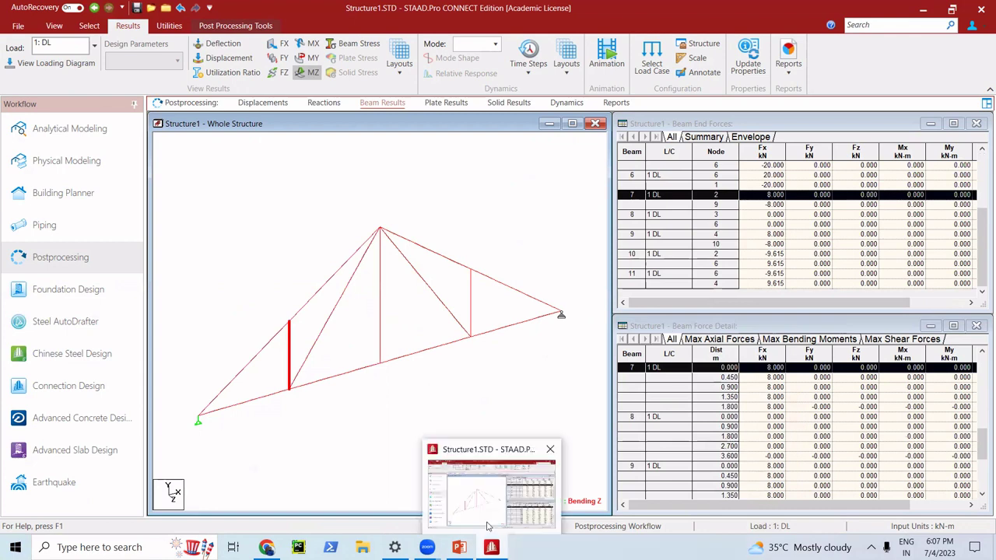
click(478, 488)
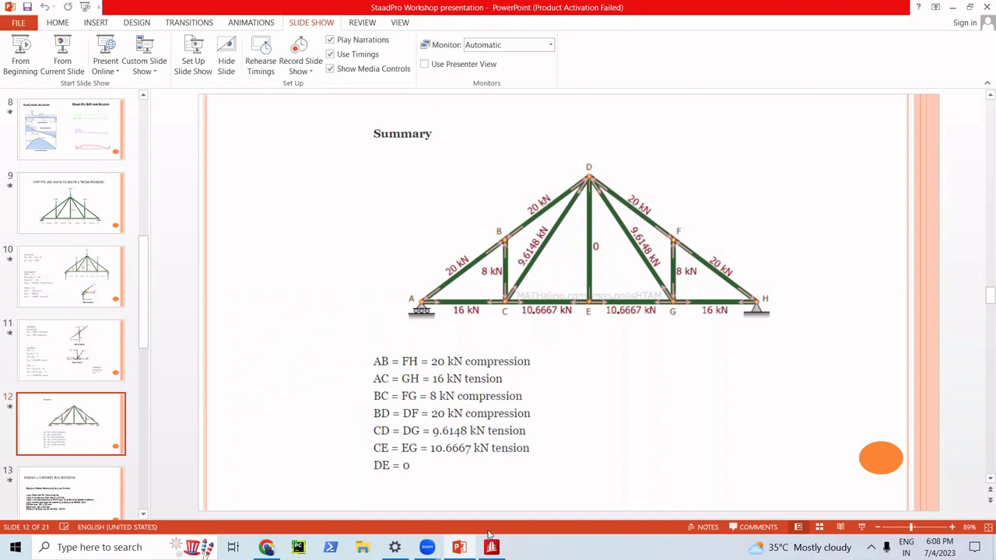
click(491, 489)
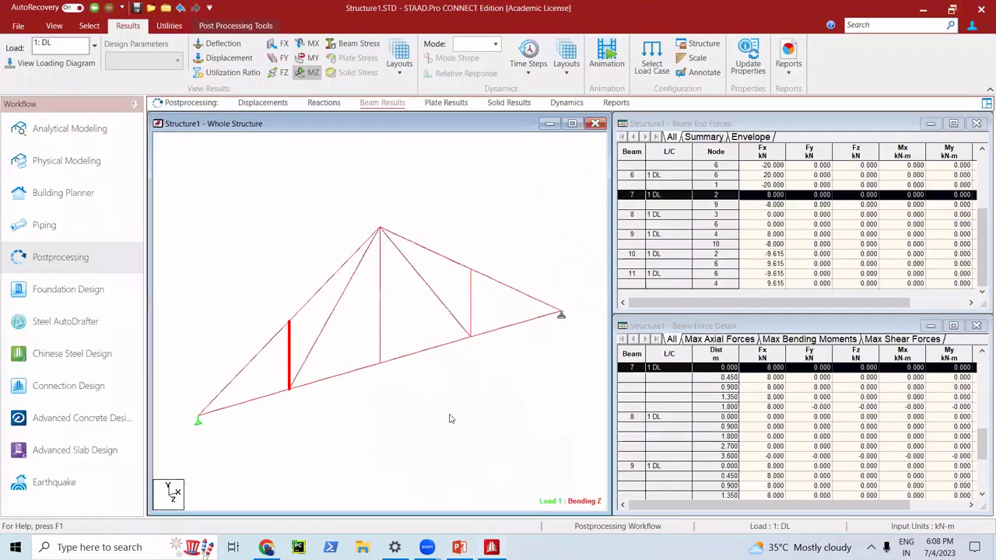
click(263, 348)
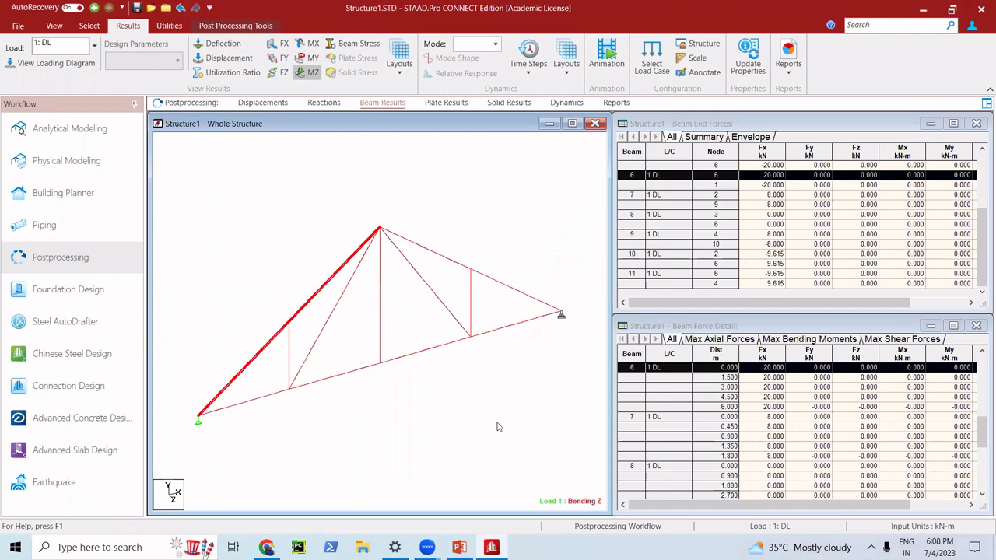
click(470, 302)
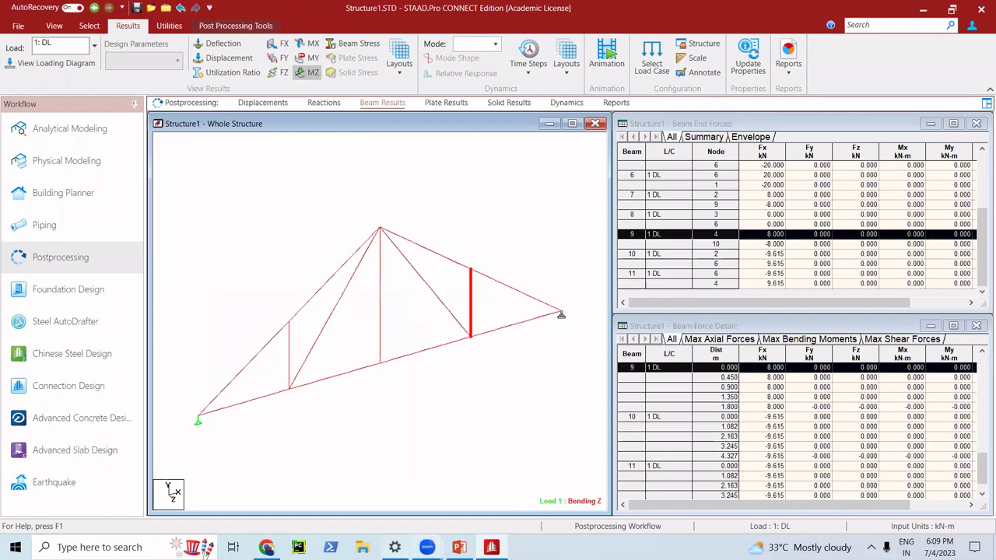
Step: Compare the member forces on the PowerPoint summary slide with the beam results in STAAD.Pro, and clear the member selection
mouse_move(459, 547)
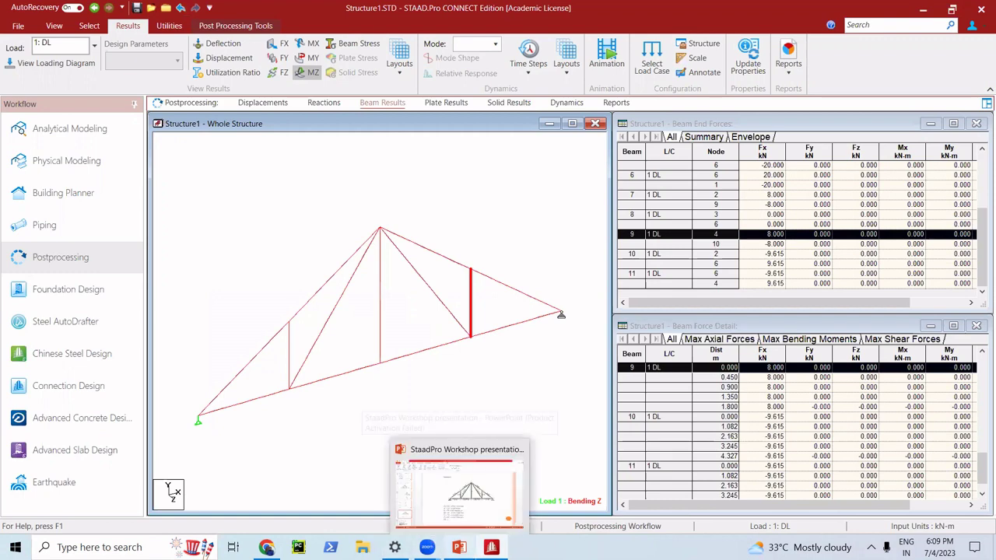
click(484, 507)
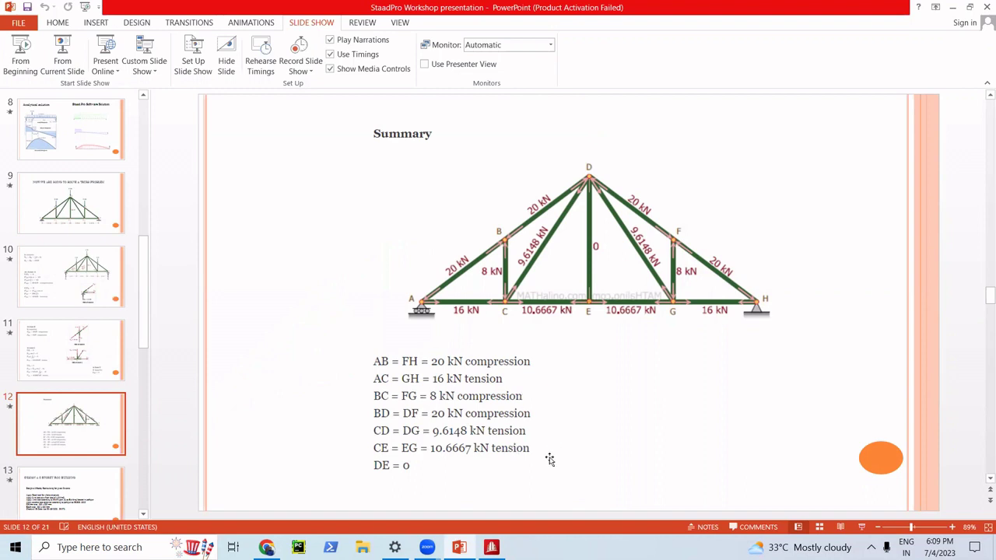
mouse_move(491, 547)
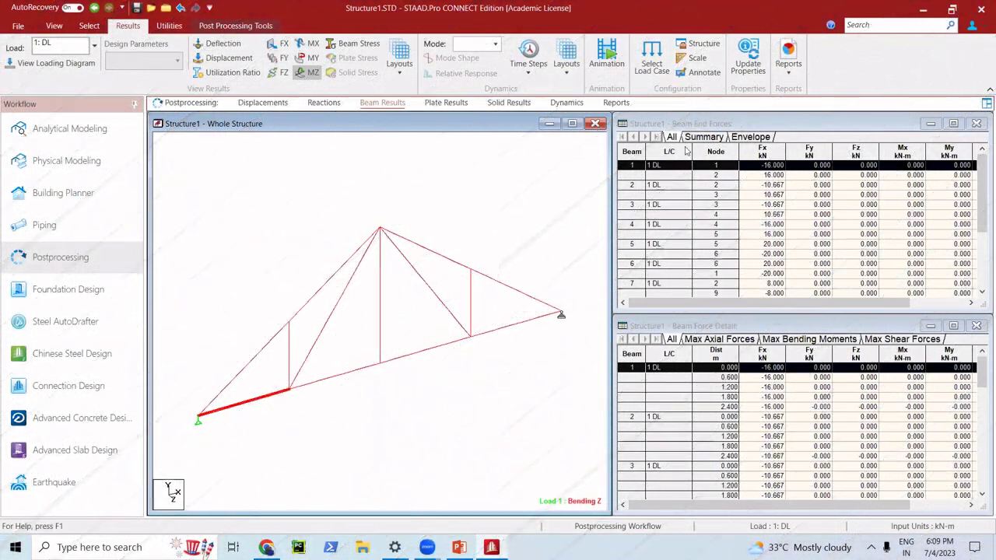
click(373, 189)
Step: Return to analytical modeling and open a maximized 3D rendering of the whole truss
click(65, 129)
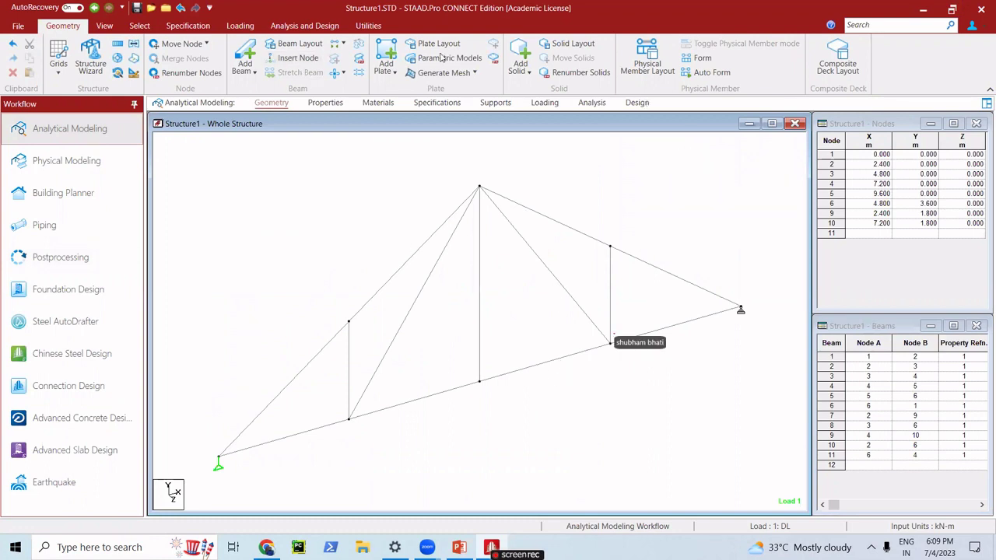
click(302, 25)
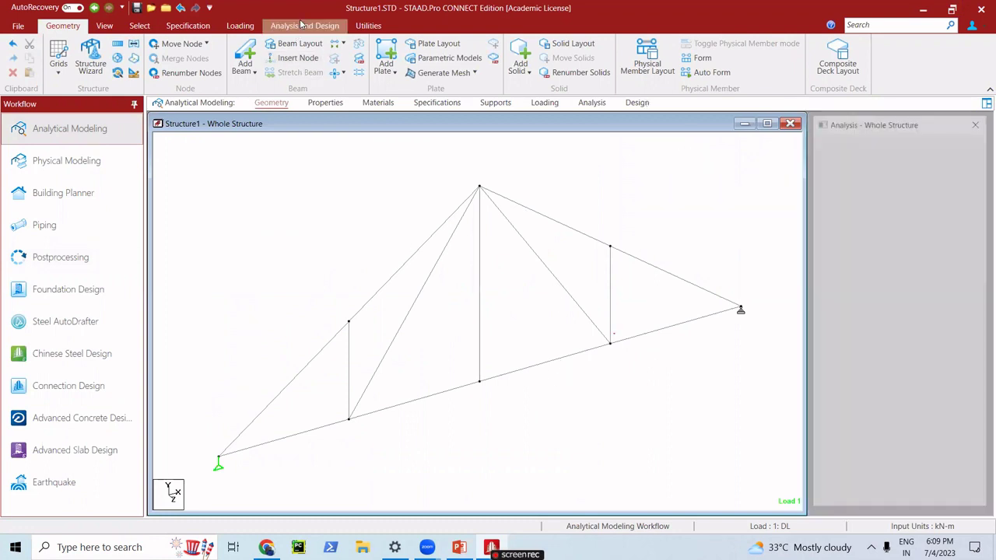
click(105, 25)
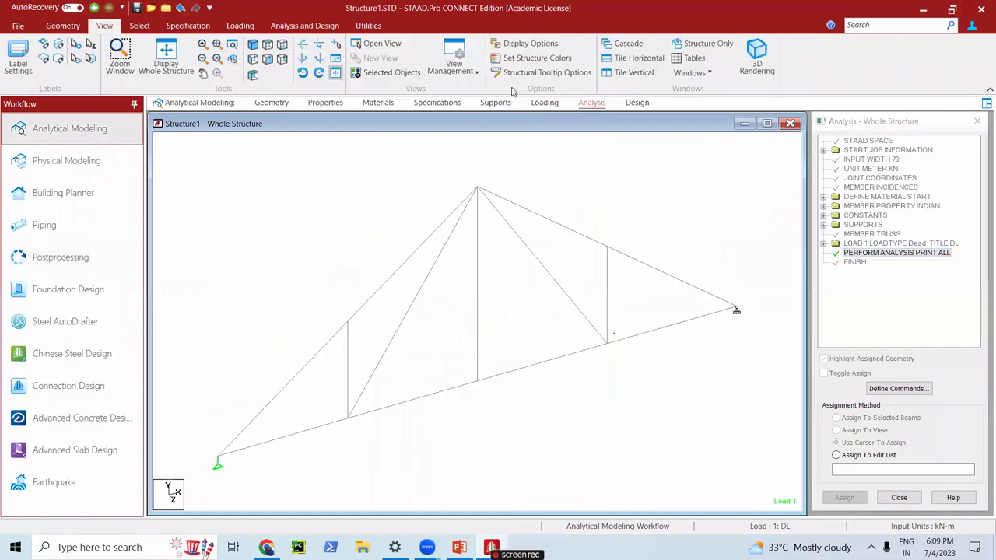
click(759, 61)
drag(752, 243, 530, 244)
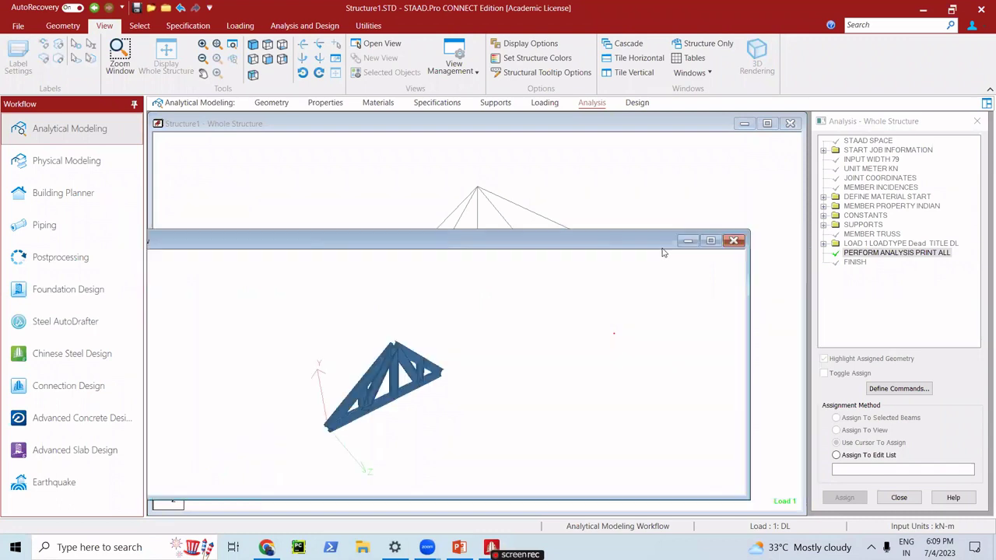
click(707, 243)
Step: Examine the rendered truss members and their joints up close and from several angles
scroll(487, 329, up, 5)
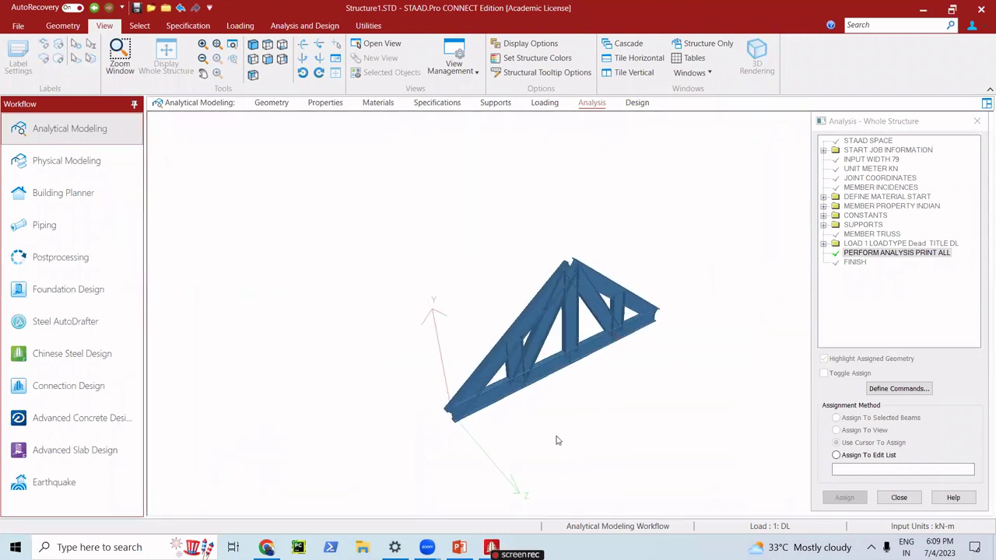
scroll(504, 364, up, 5)
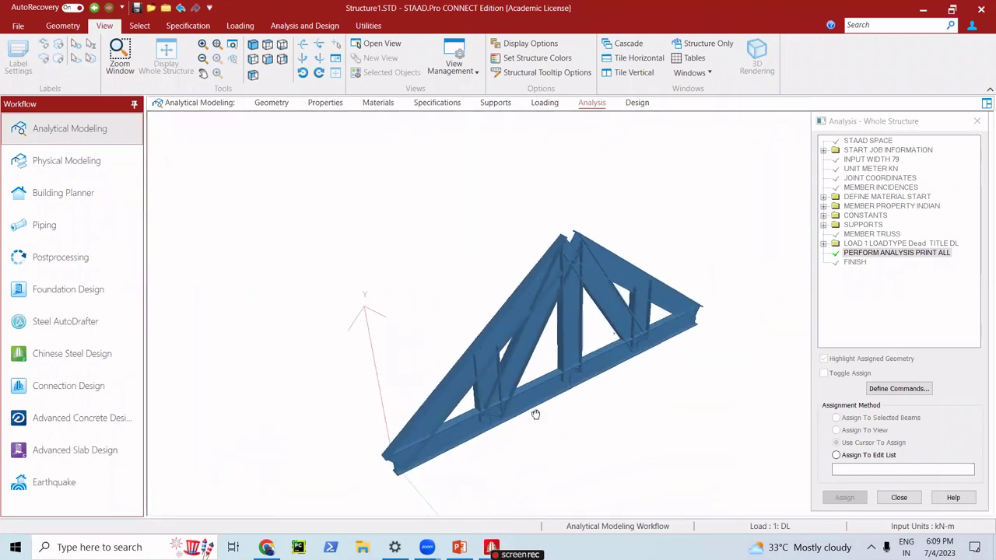
middle_drag(535, 336, 531, 369)
scroll(511, 381, up, 1)
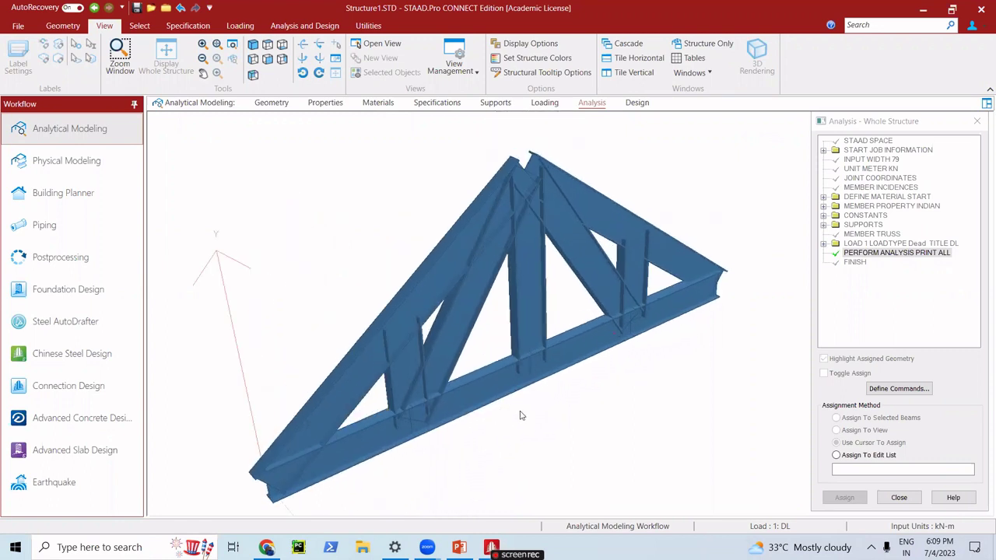
scroll(499, 415, up, 2)
scroll(502, 410, down, 5)
middle_drag(532, 400, 524, 386)
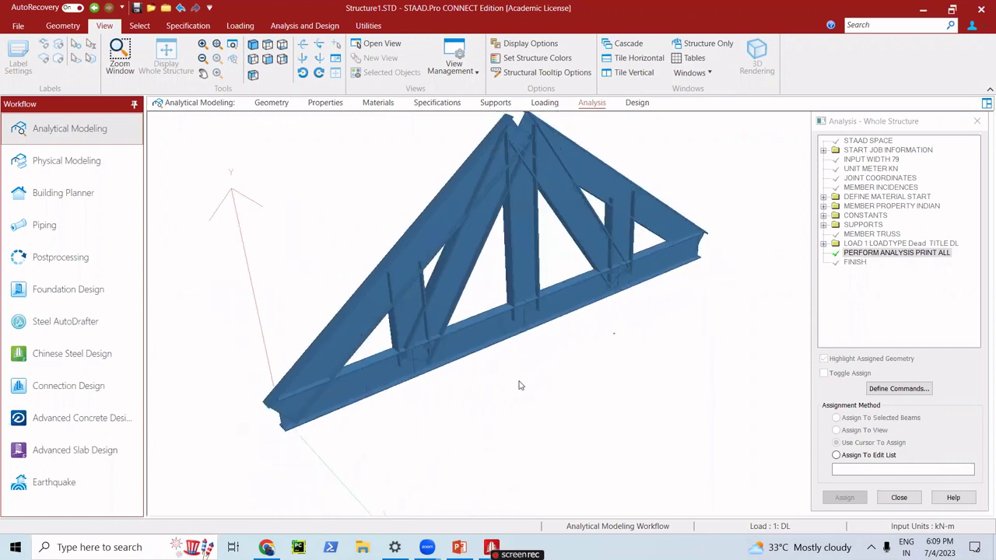
scroll(521, 383, down, 1)
middle_drag(554, 322, 554, 358)
scroll(538, 334, up, 1)
scroll(574, 390, up, 1)
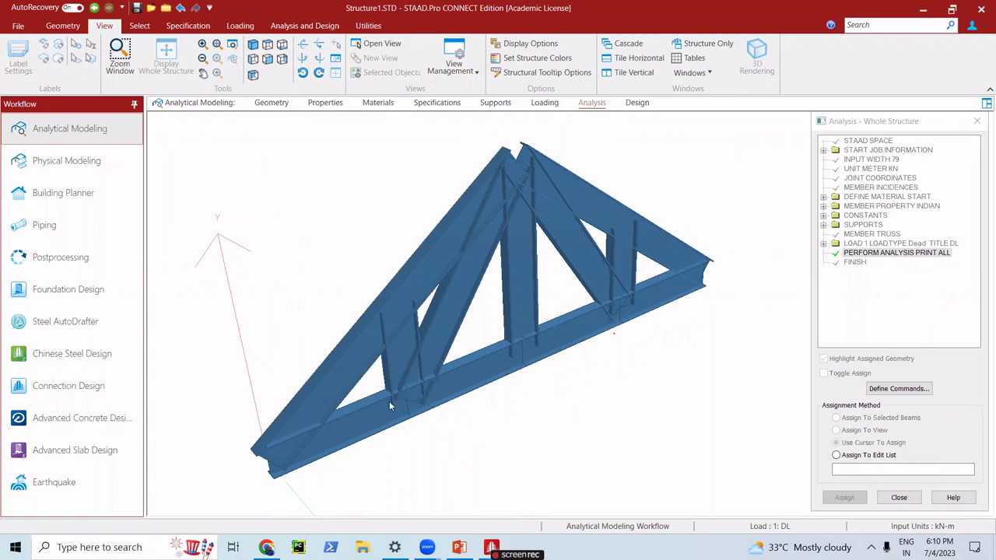
scroll(431, 372, up, 1)
scroll(476, 346, up, 1)
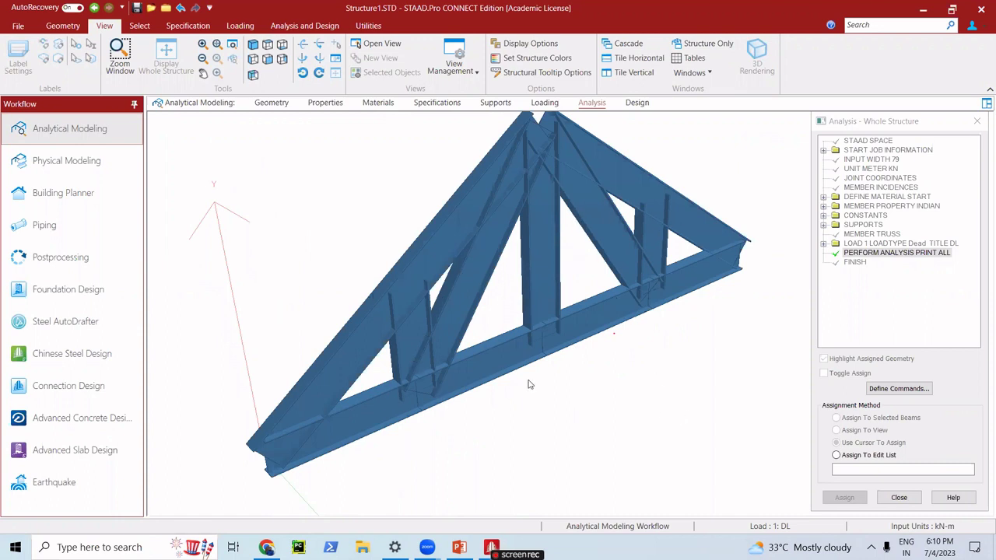
middle_drag(330, 435, 474, 370)
middle_drag(623, 344, 605, 321)
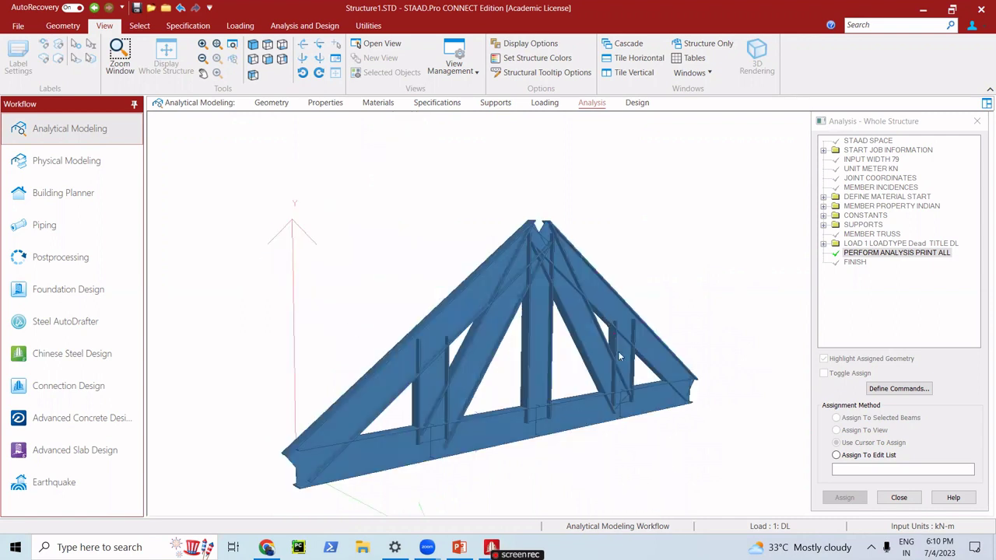
middle_drag(620, 356, 253, 180)
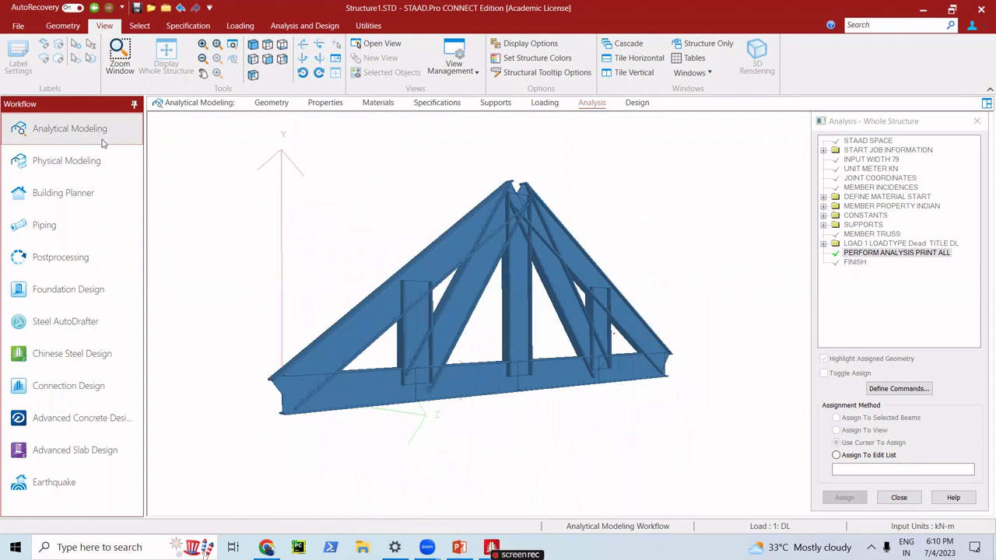
Step: Go back to the geometry page and view the whole truss as a wireframe with its node and beam tables
click(268, 106)
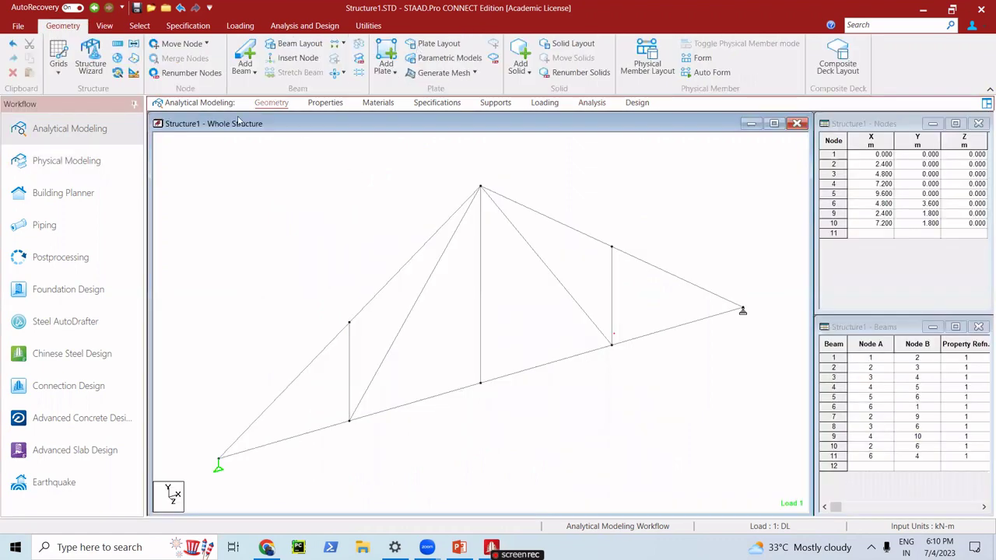
scroll(486, 264, down, 1)
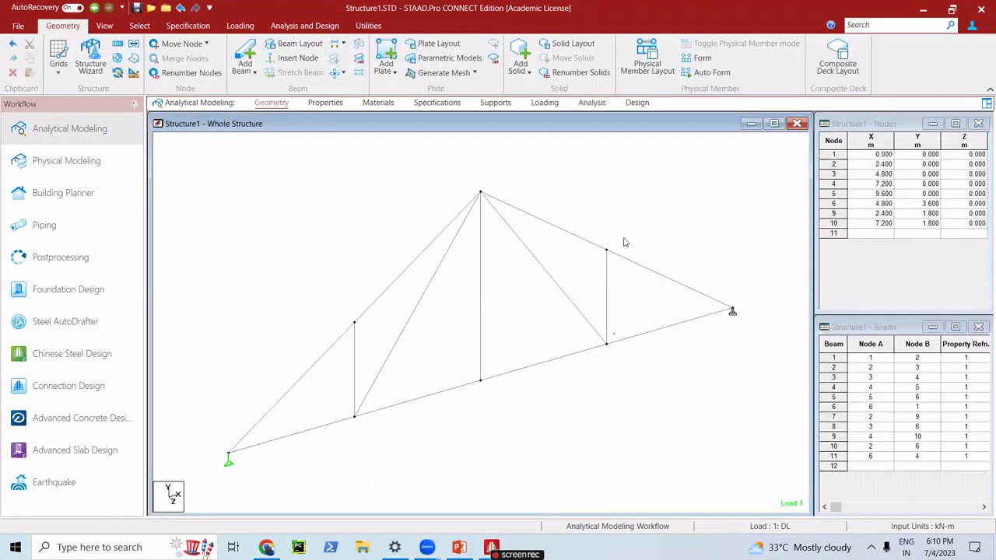
middle_drag(632, 245, 636, 241)
scroll(613, 336, down, 1)
scroll(538, 342, down, 2)
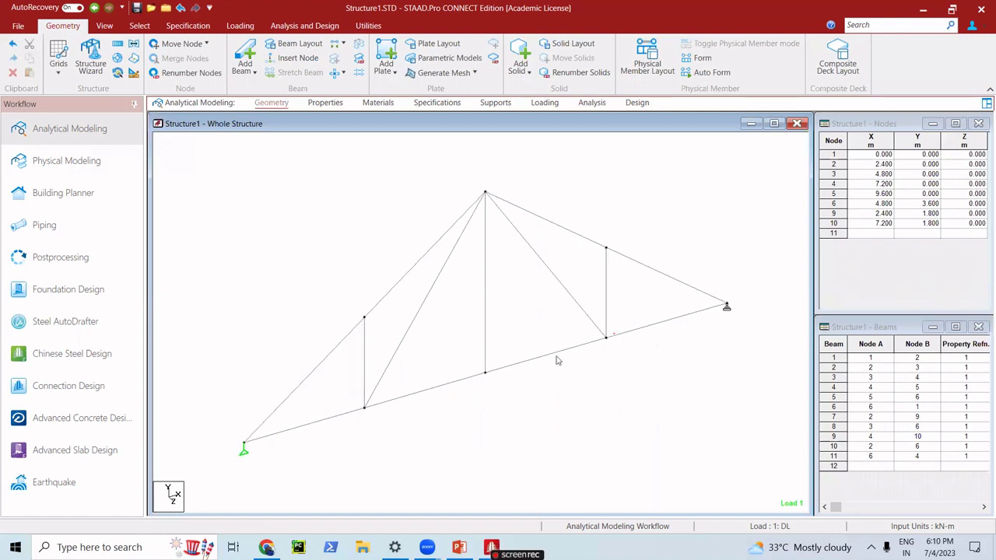
scroll(592, 364, up, 2)
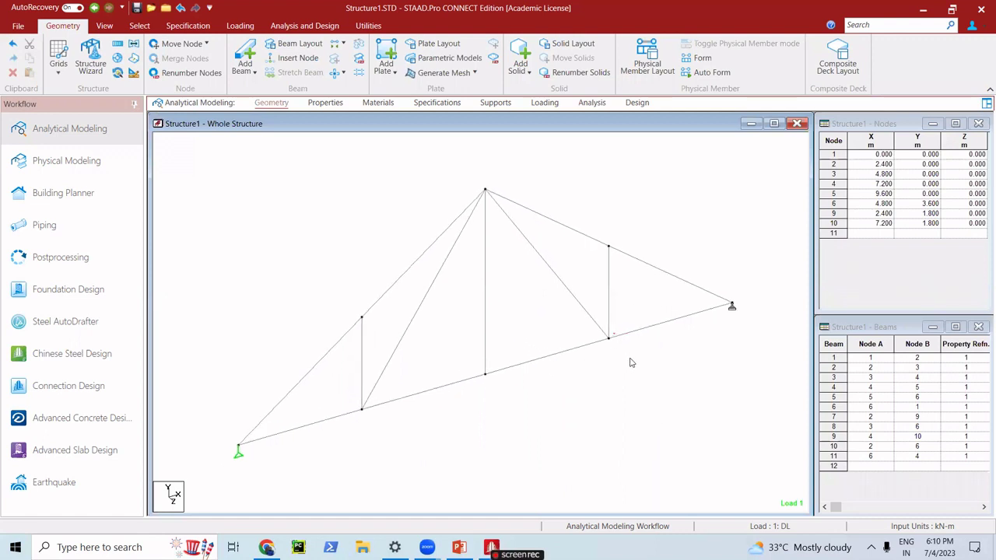